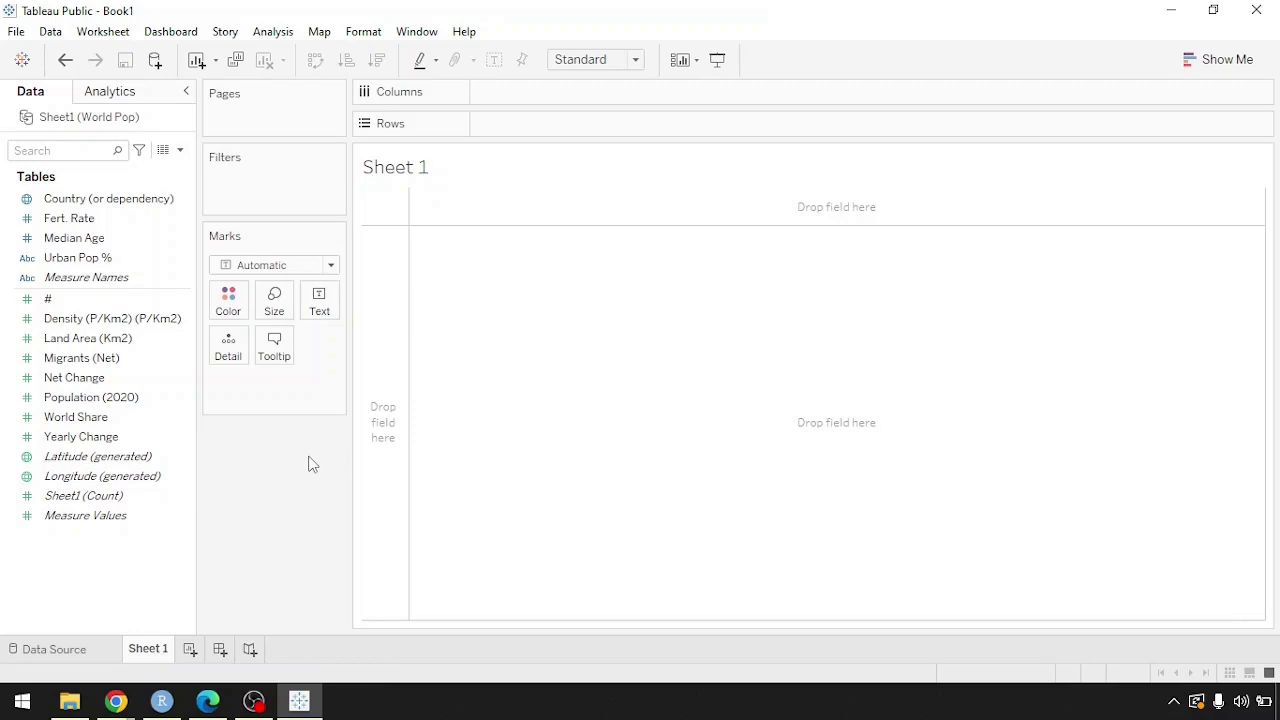
# - Build a text table with Country (or dependency) as rows and a column for each measure, using Measure Names
pyautogui.click(141, 402)
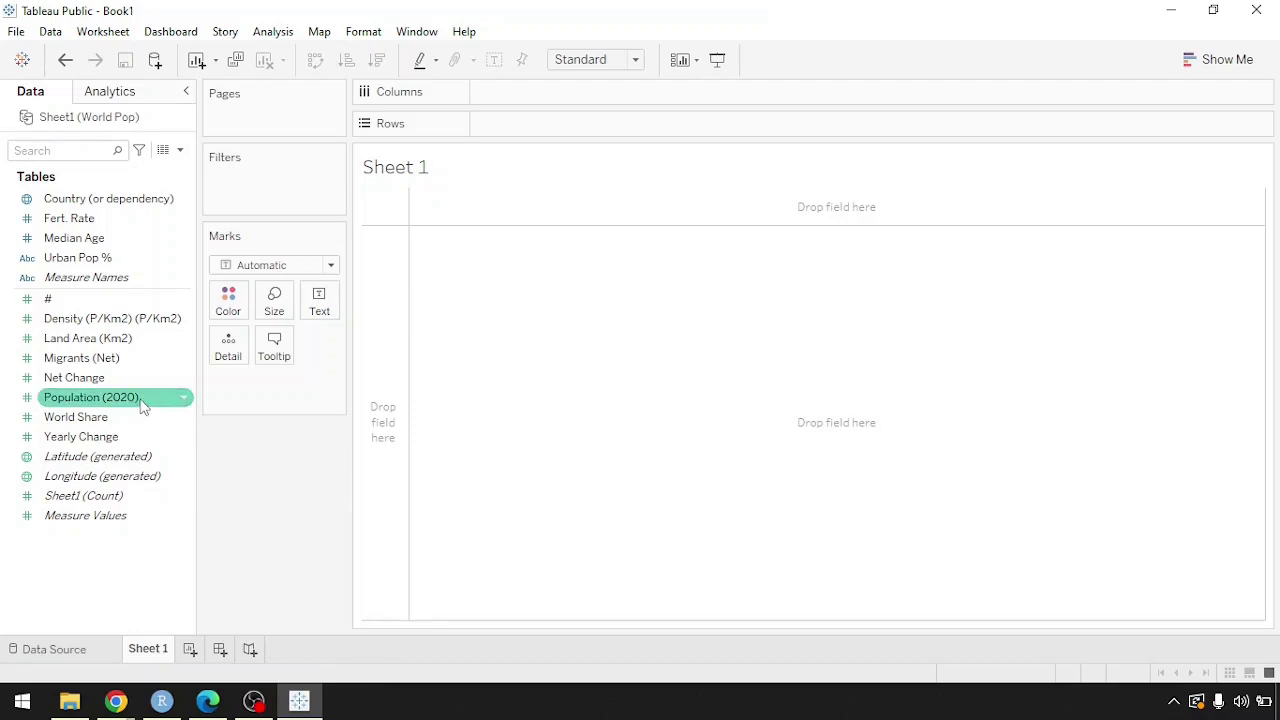
pyautogui.moveTo(141, 402); pyautogui.dragTo(391, 466)
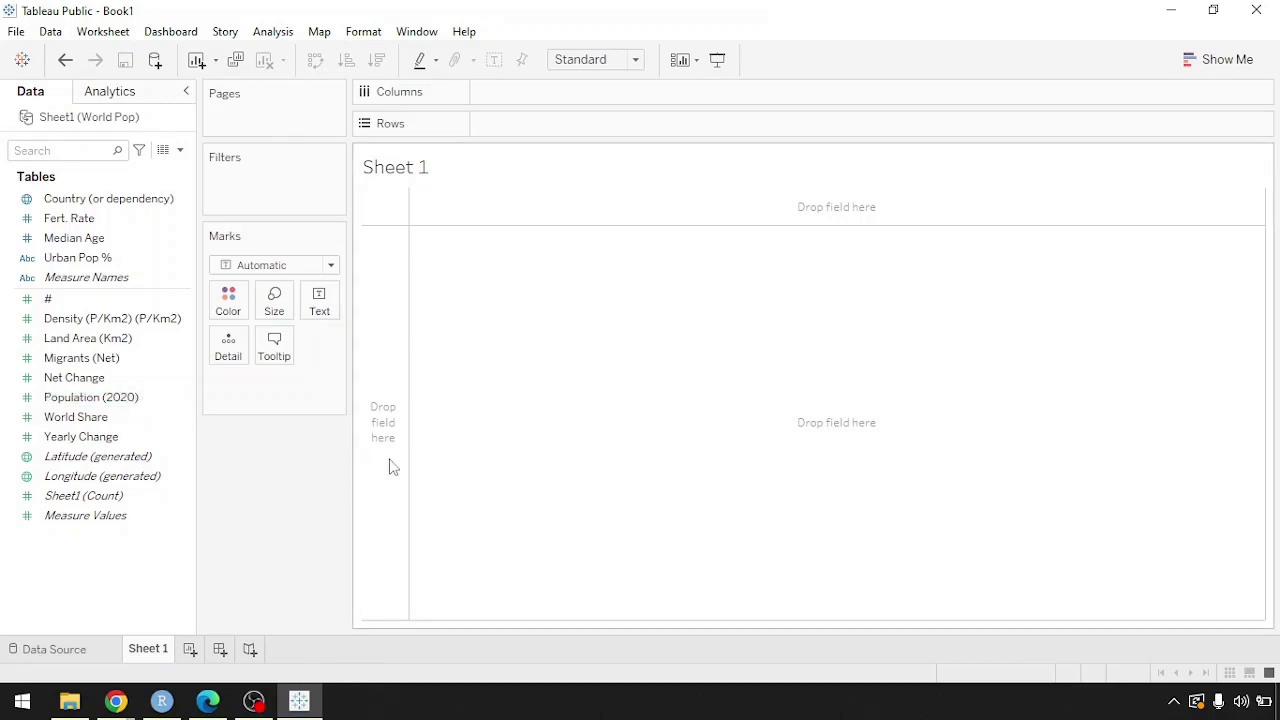
pyautogui.moveTo(178, 198); pyautogui.dragTo(528, 127)
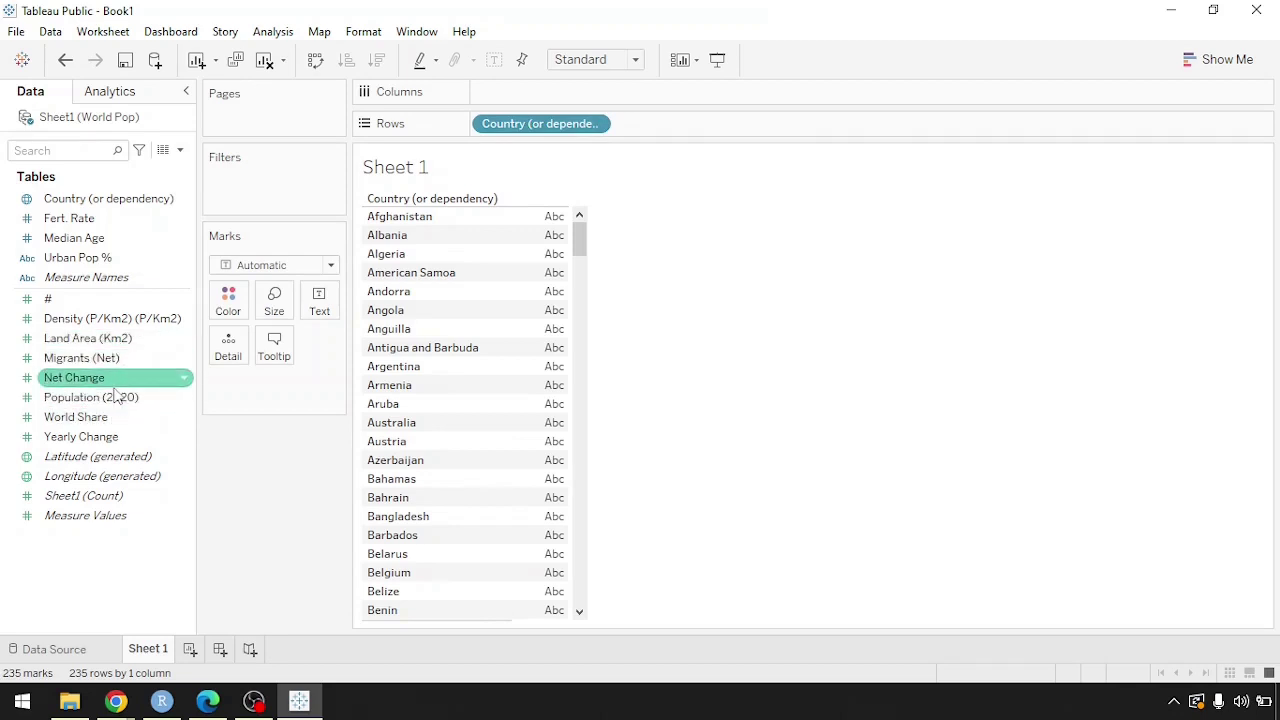
pyautogui.moveTo(90, 282); pyautogui.dragTo(548, 288)
# - Add column grand totals to the country table
pyautogui.click(273, 31)
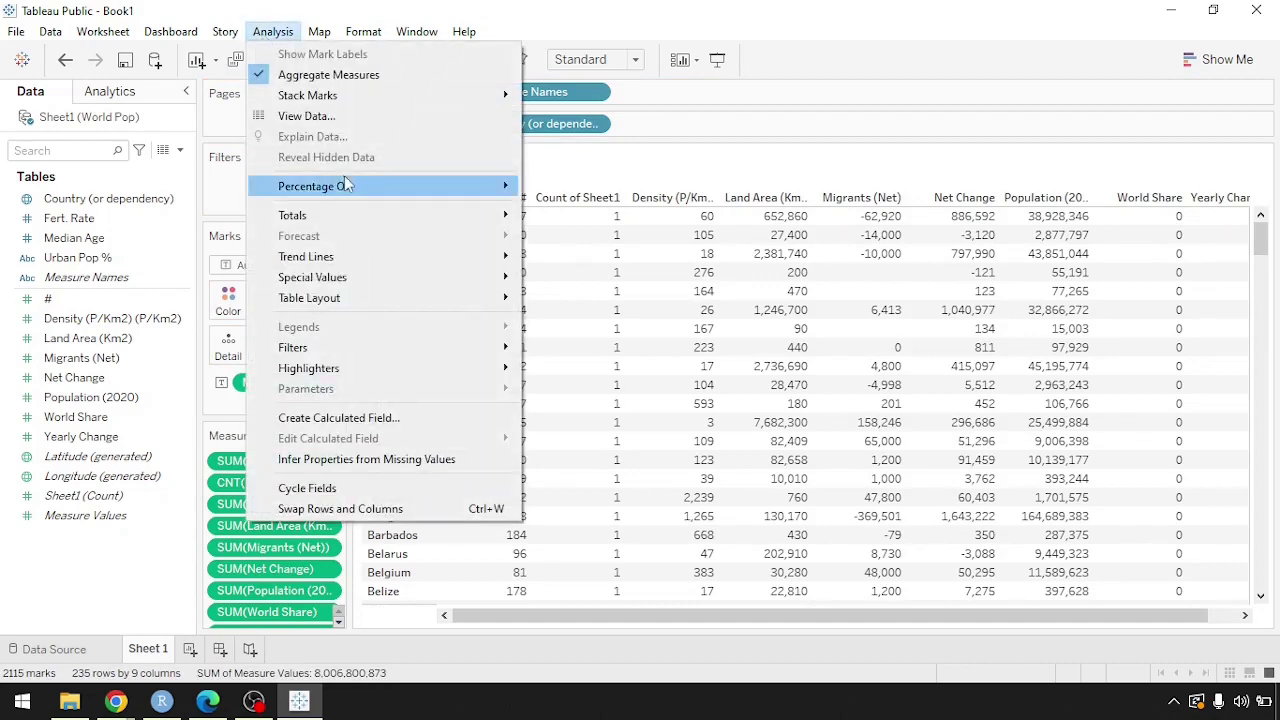
pyautogui.moveTo(470, 220)
pyautogui.click(597, 240)
# - Examine the Grand Total row at the end of the table across all measure columns
pyautogui.scroll(-10, 886, 457)
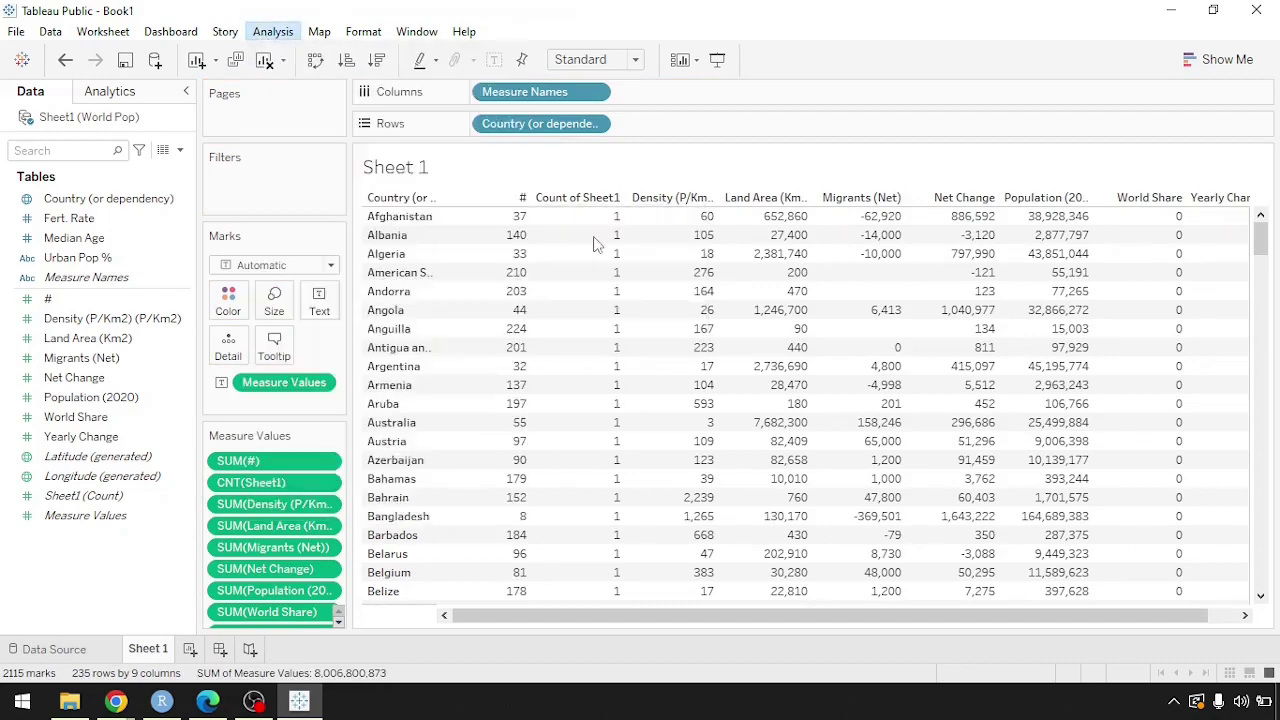
pyautogui.moveTo(1263, 307); pyautogui.dragTo(1266, 580)
pyautogui.moveTo(942, 444)
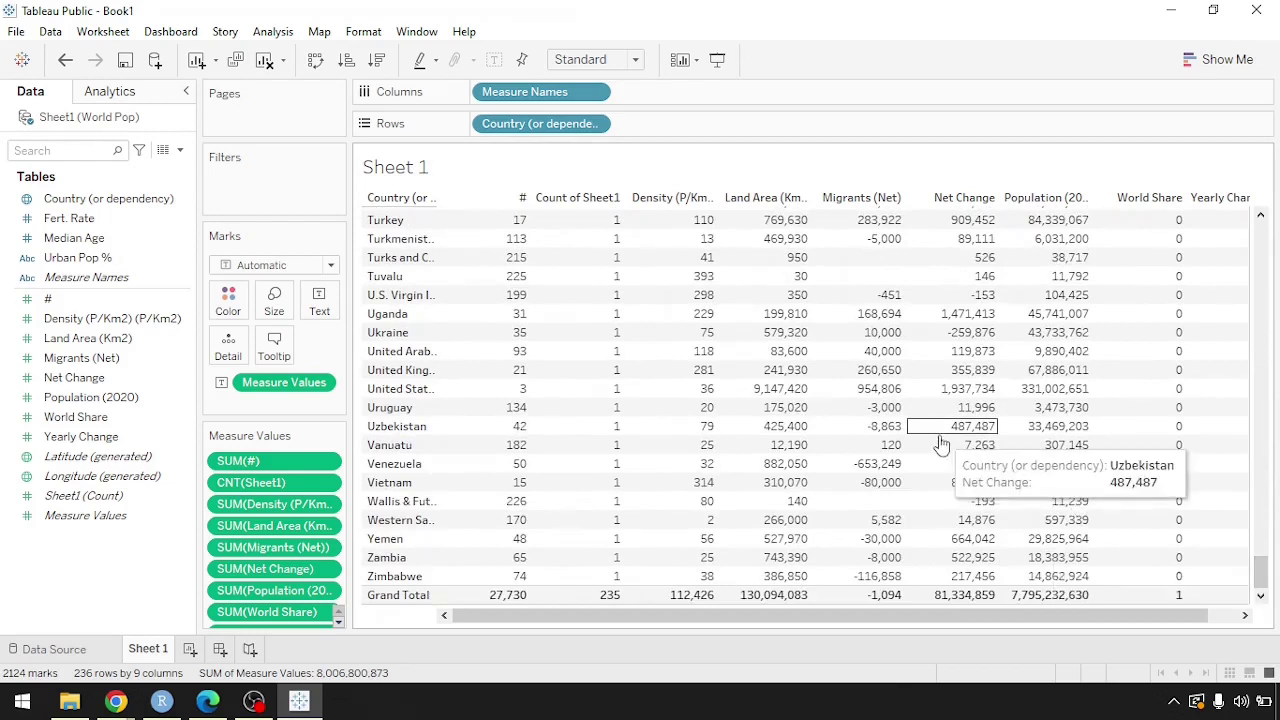
pyautogui.moveTo(617, 607)
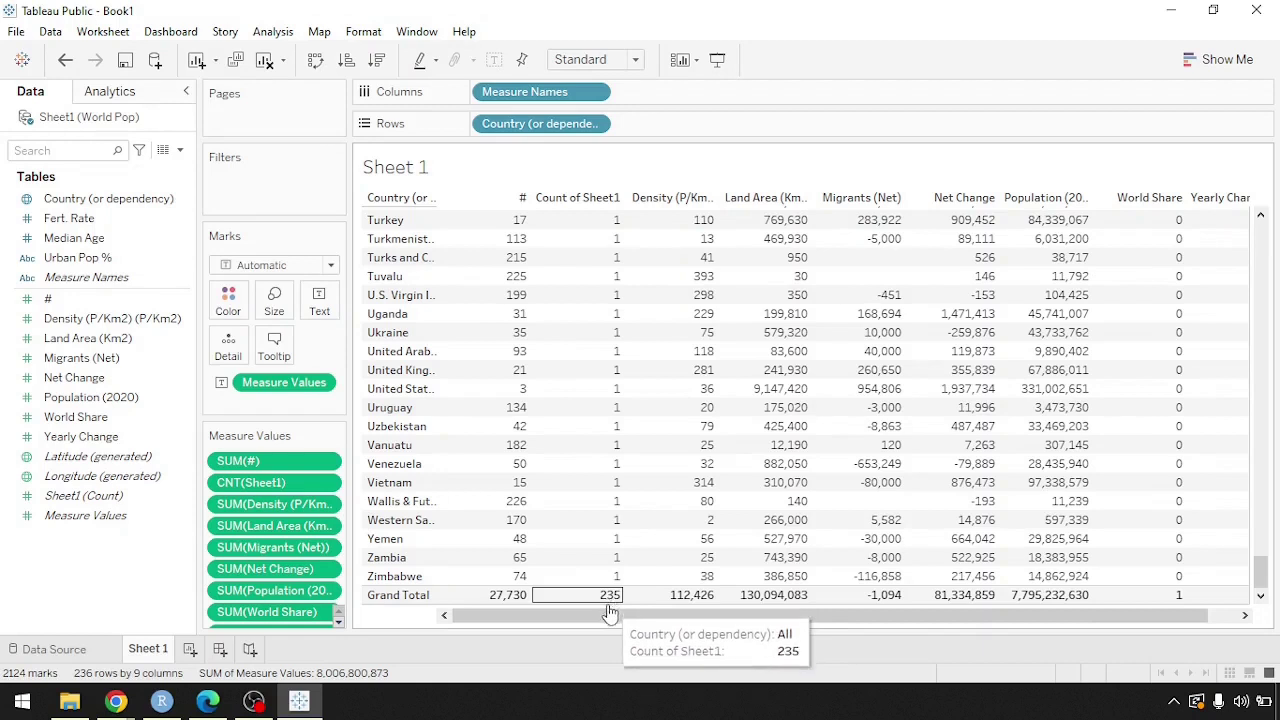
pyautogui.moveTo(678, 616); pyautogui.dragTo(893, 625)
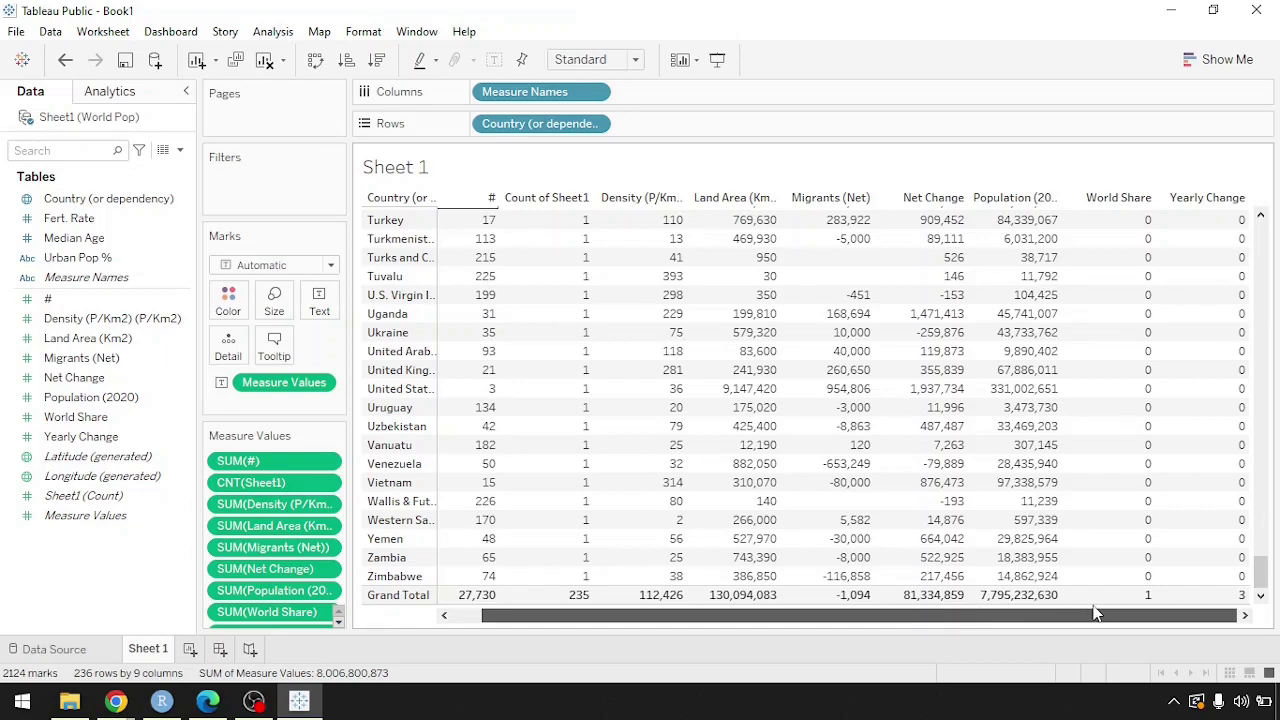
pyautogui.moveTo(805, 612); pyautogui.dragTo(775, 612)
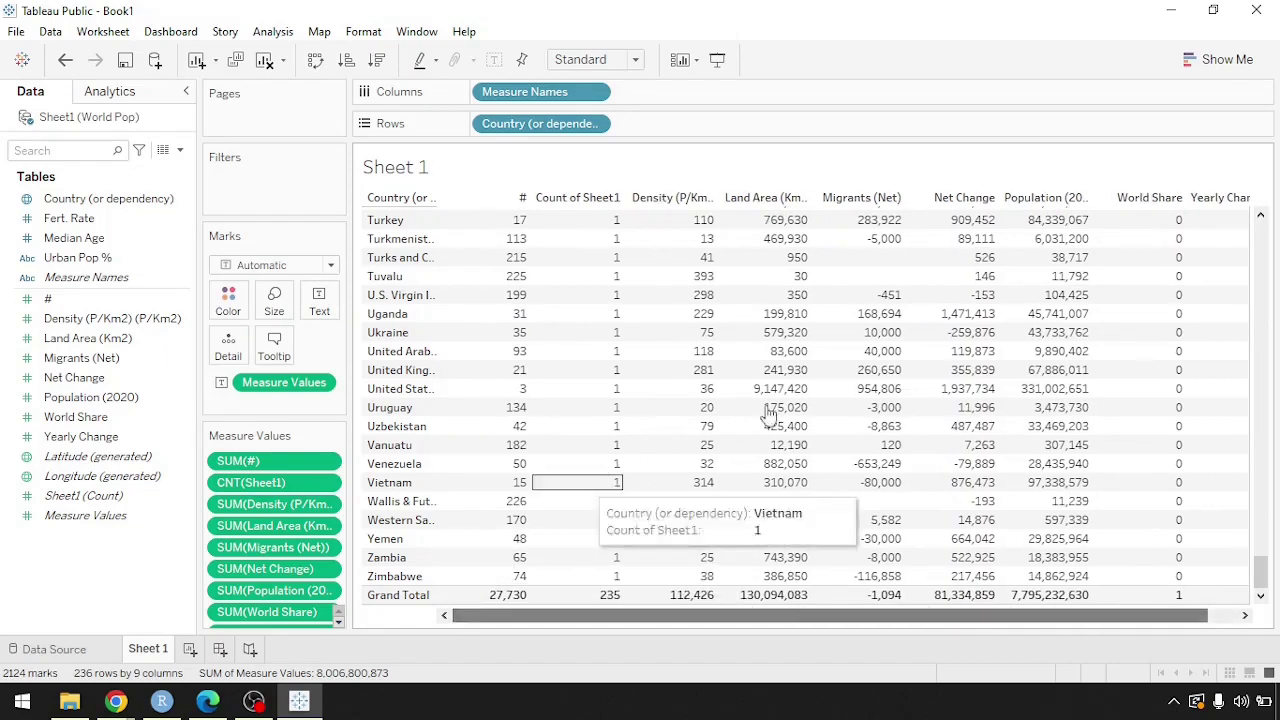
pyautogui.moveTo(1260, 576); pyautogui.dragTo(1234, 131)
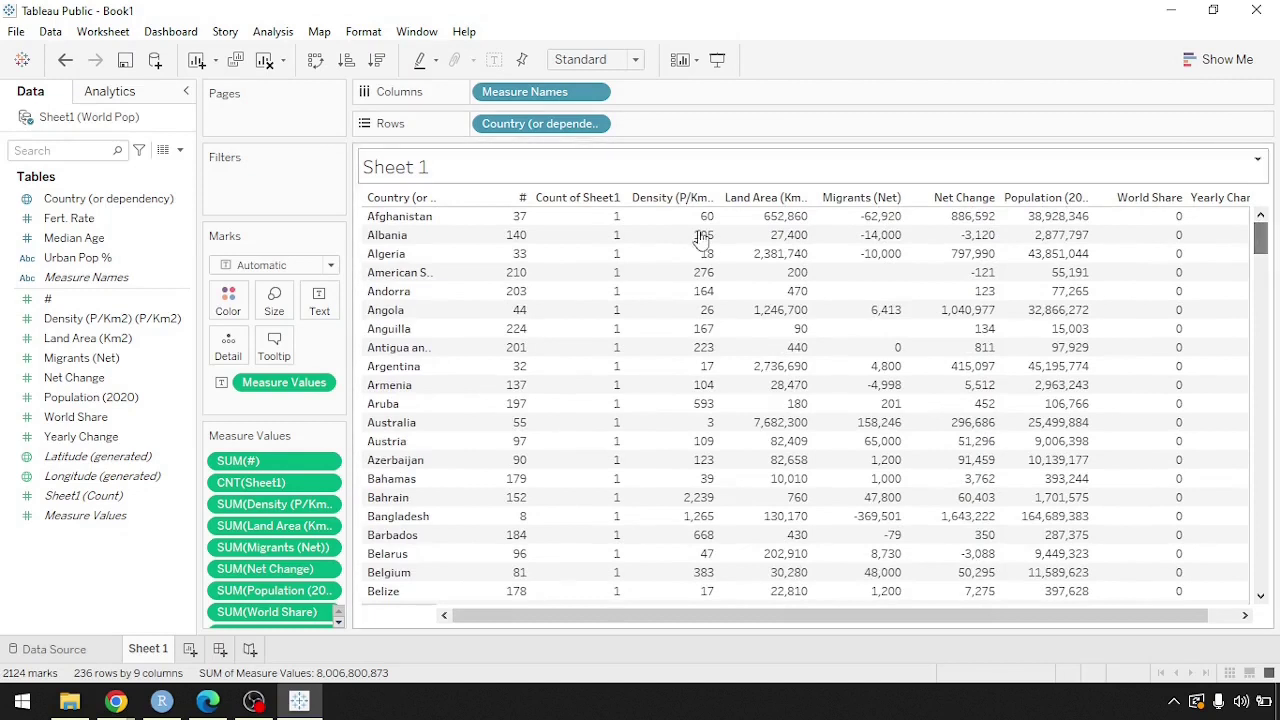
# - Create a new worksheet and plot Country (or dependency) as points on a world map
pyautogui.click(189, 649)
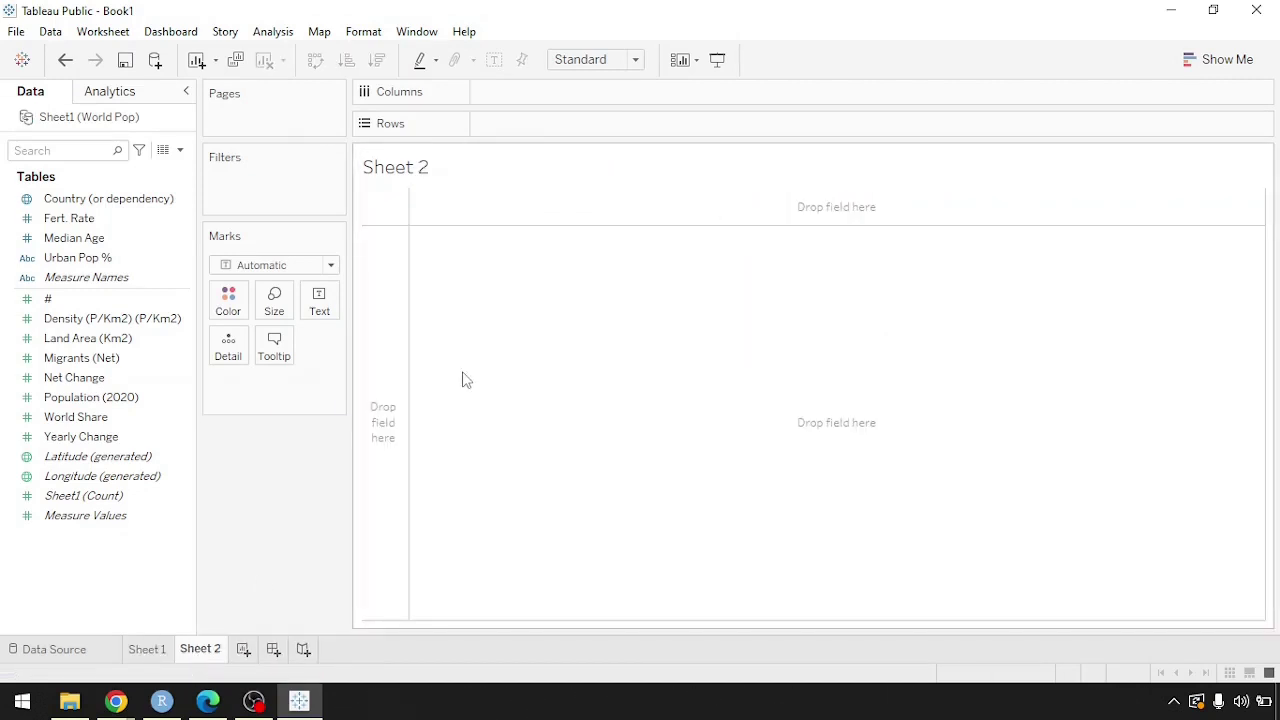
pyautogui.click(167, 202)
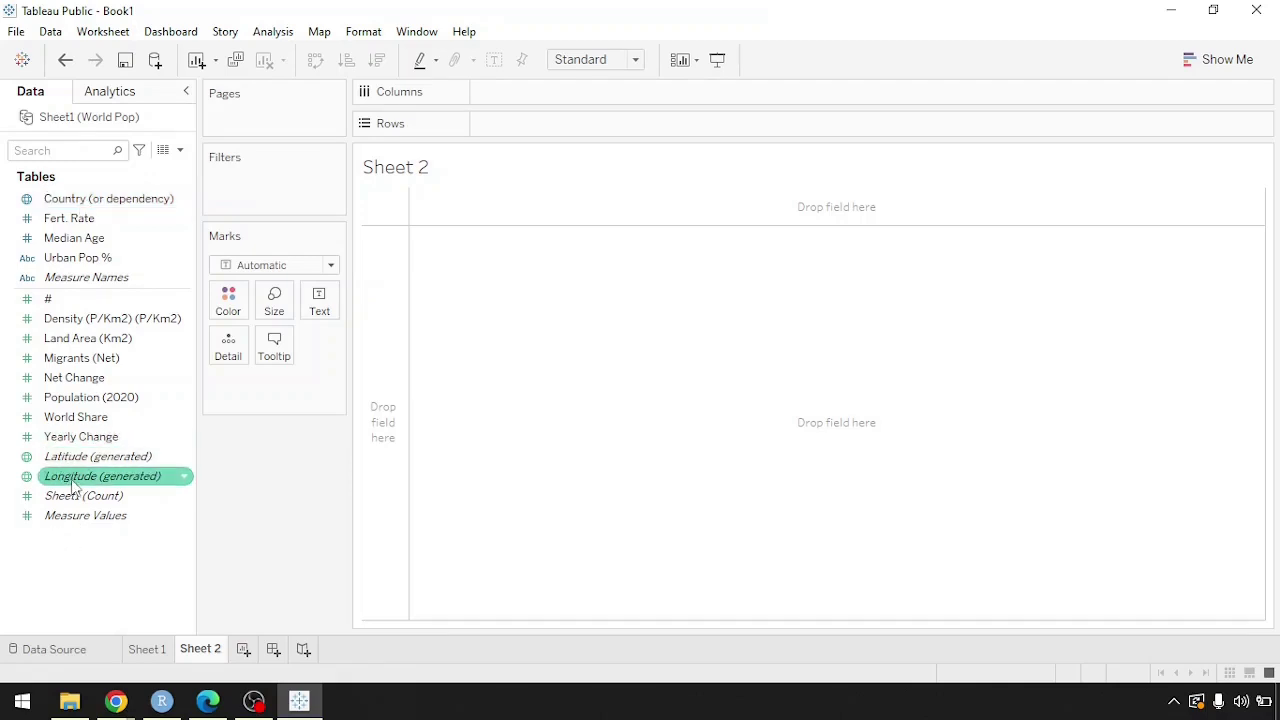
pyautogui.doubleClick(60, 199)
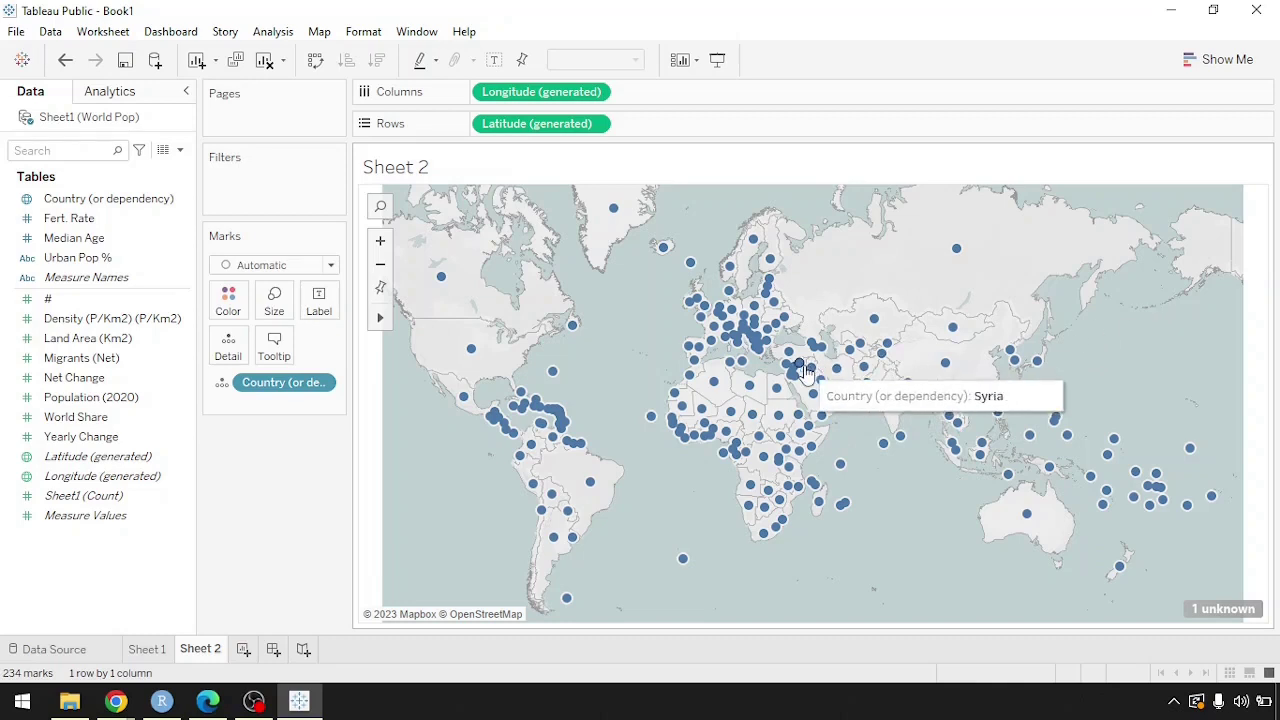
pyautogui.moveTo(779, 392)
pyautogui.moveTo(713, 388)
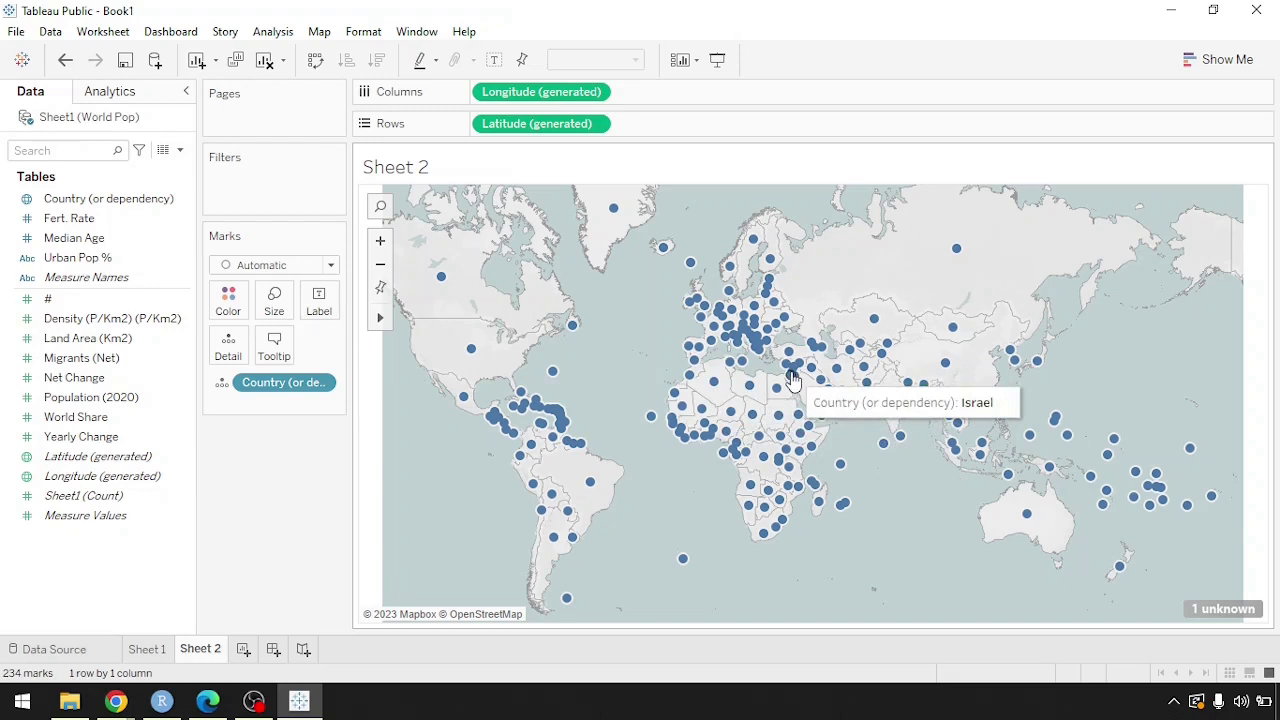
pyautogui.moveTo(709, 445)
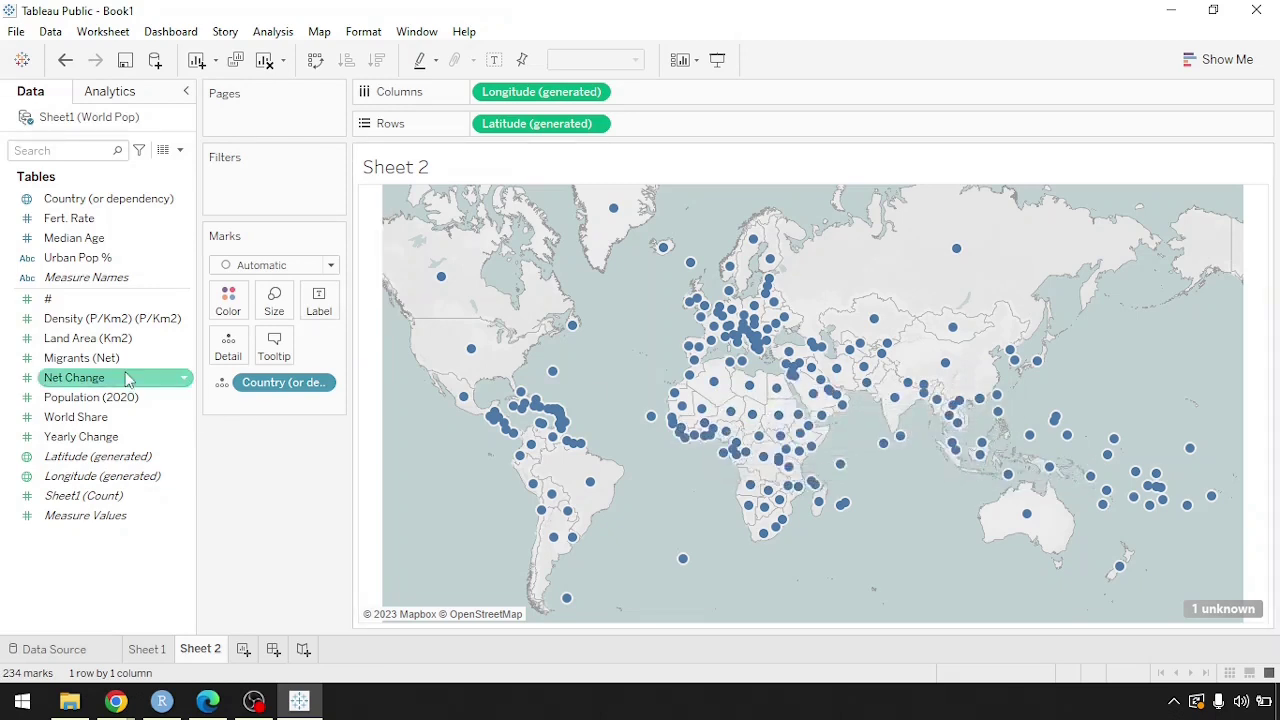
pyautogui.moveTo(903, 397)
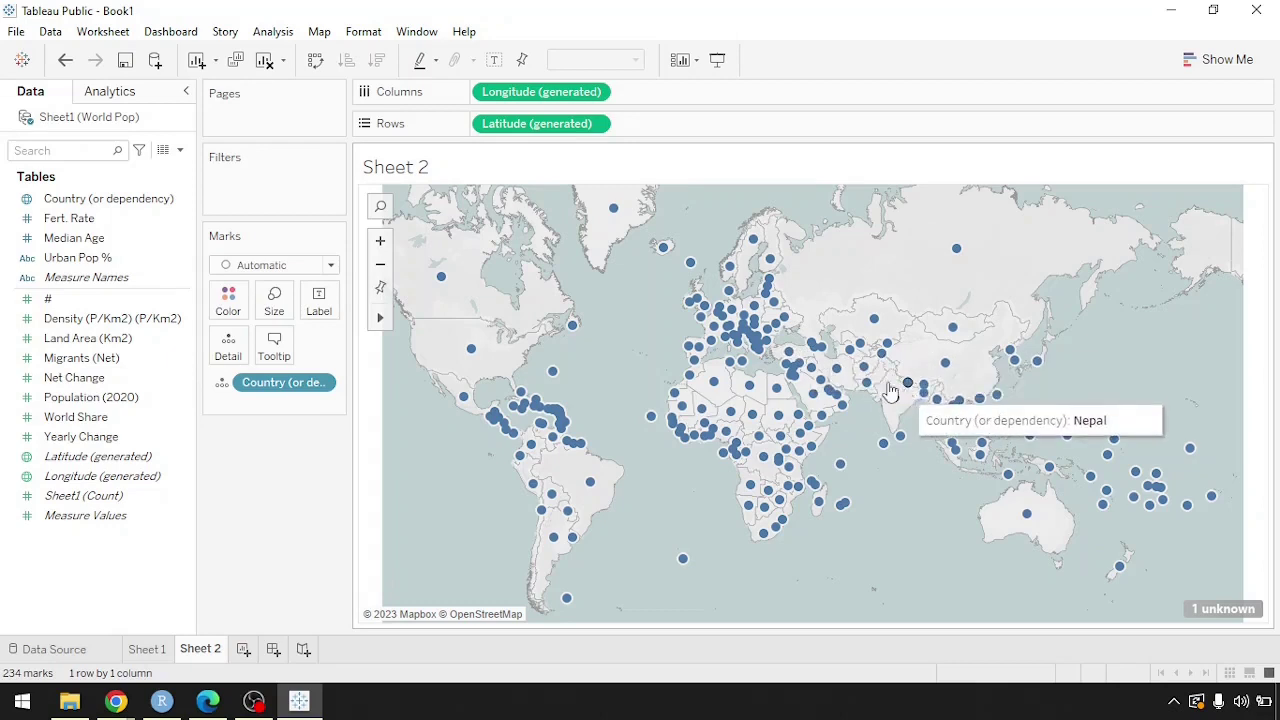
pyautogui.moveTo(746, 422)
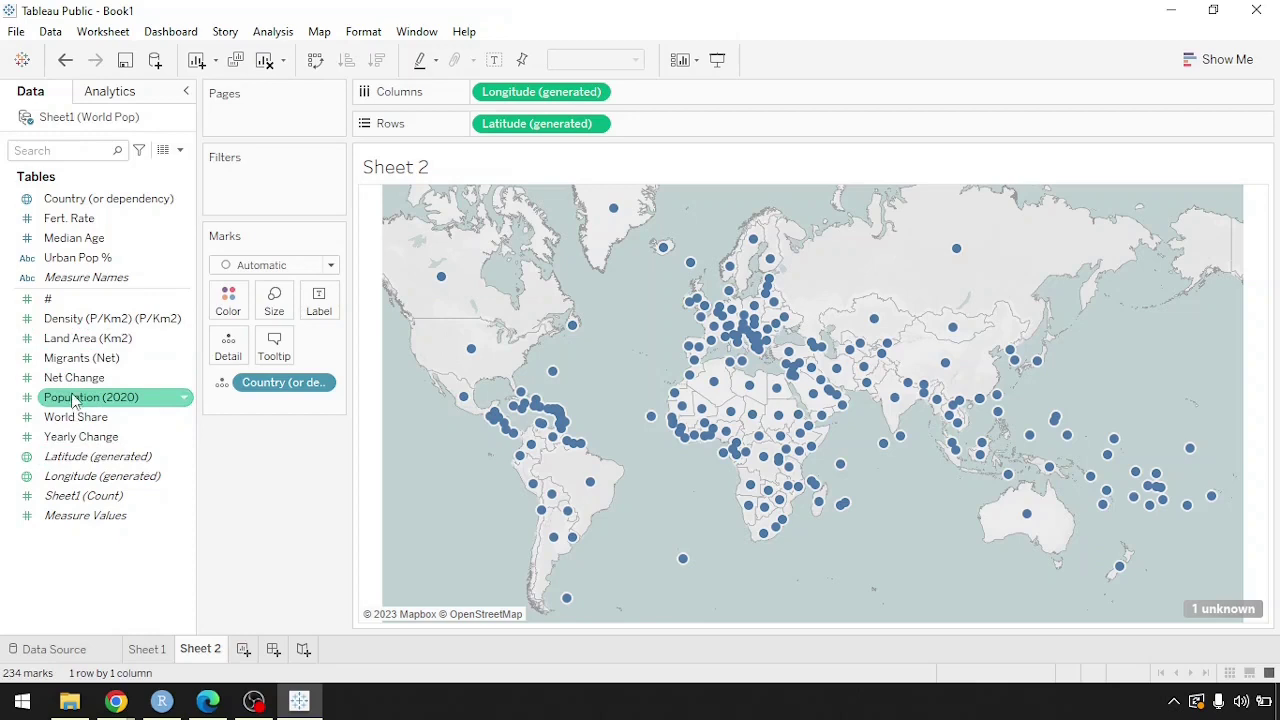
# - Color the map's countries by Population (2020), and remove that color encoding
pyautogui.moveTo(73, 400); pyautogui.dragTo(228, 305)
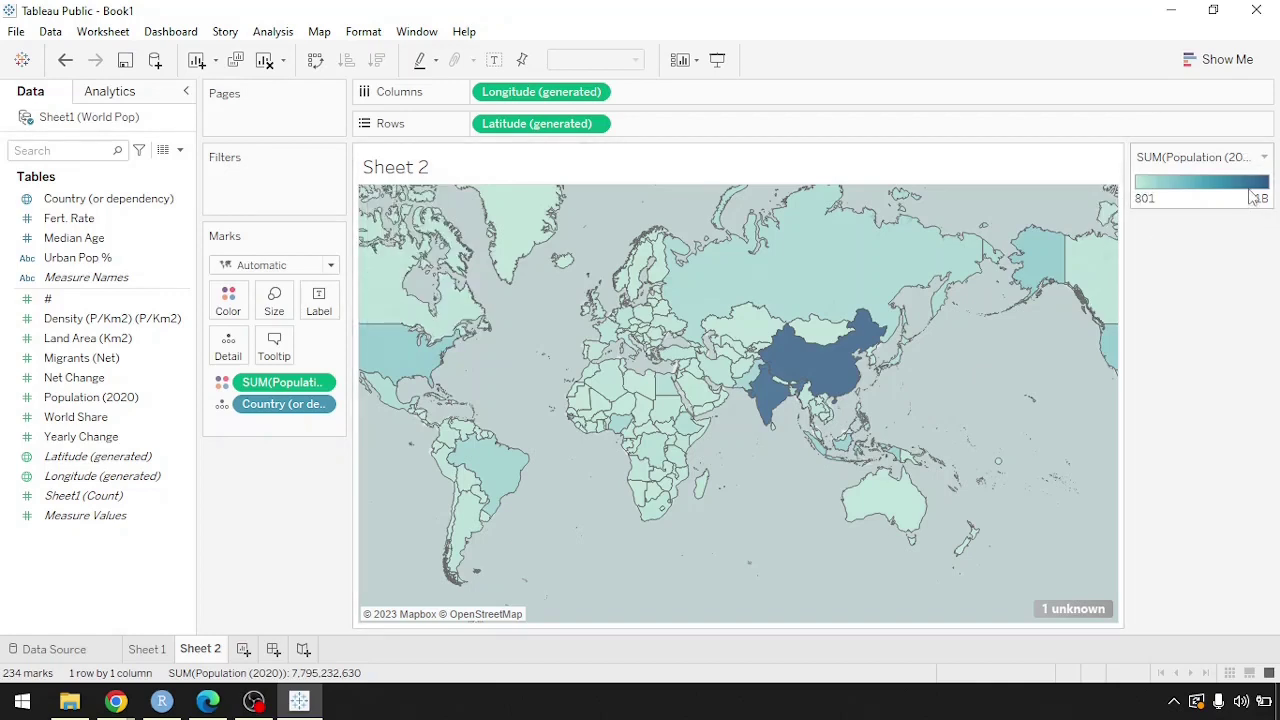
pyautogui.moveTo(840, 364)
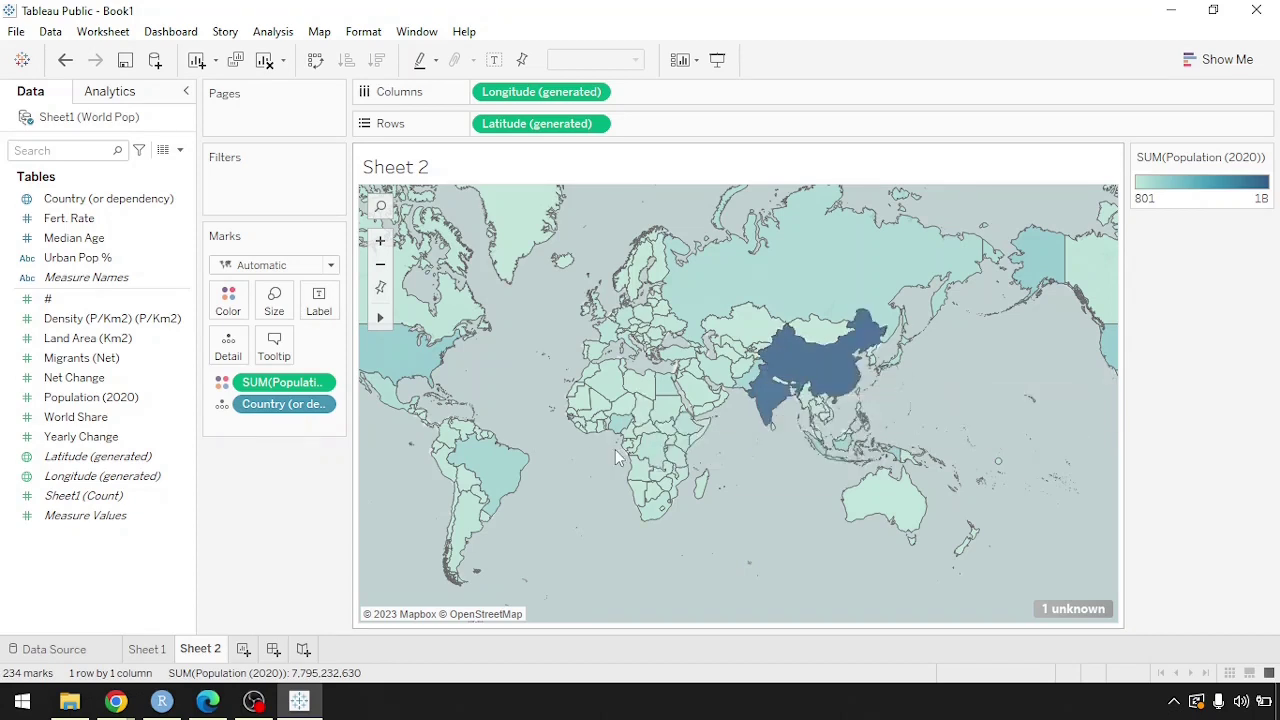
pyautogui.moveTo(271, 383); pyautogui.dragTo(252, 480)
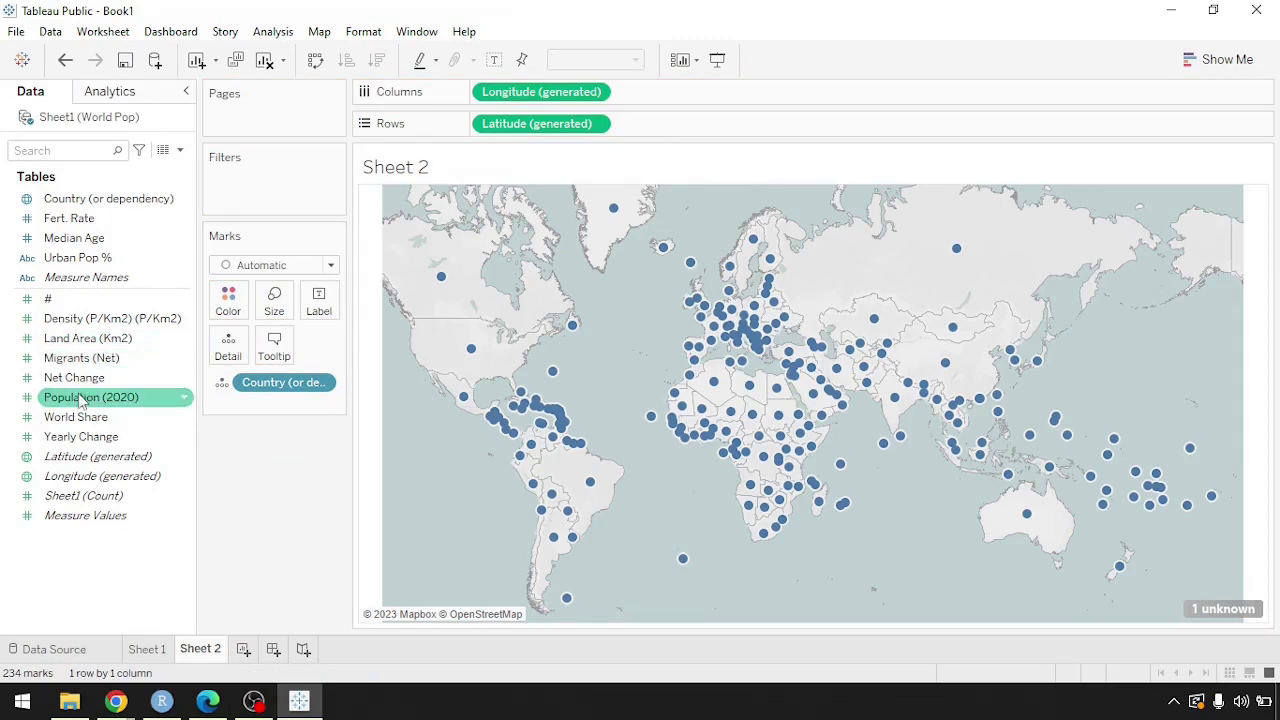
# - Size the map marks by Population (2020) and enlarge the overall mark size slightly
pyautogui.moveTo(82, 398); pyautogui.dragTo(274, 312)
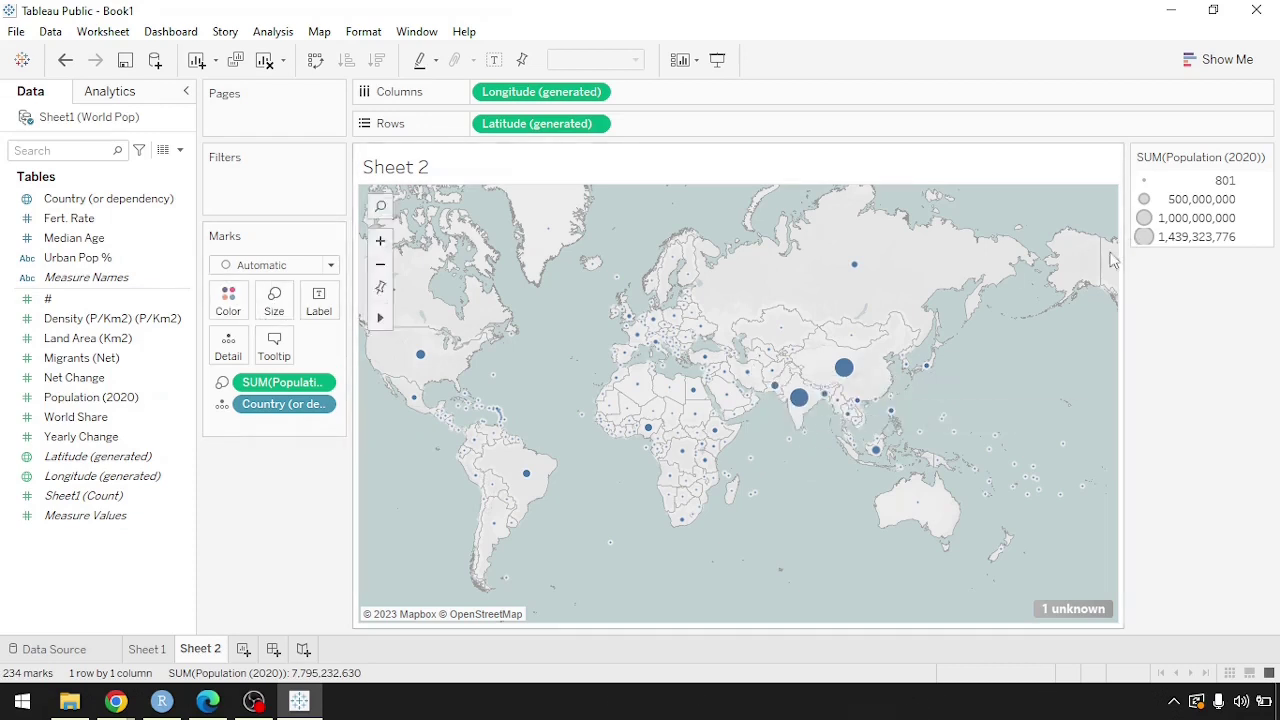
pyautogui.moveTo(795, 393)
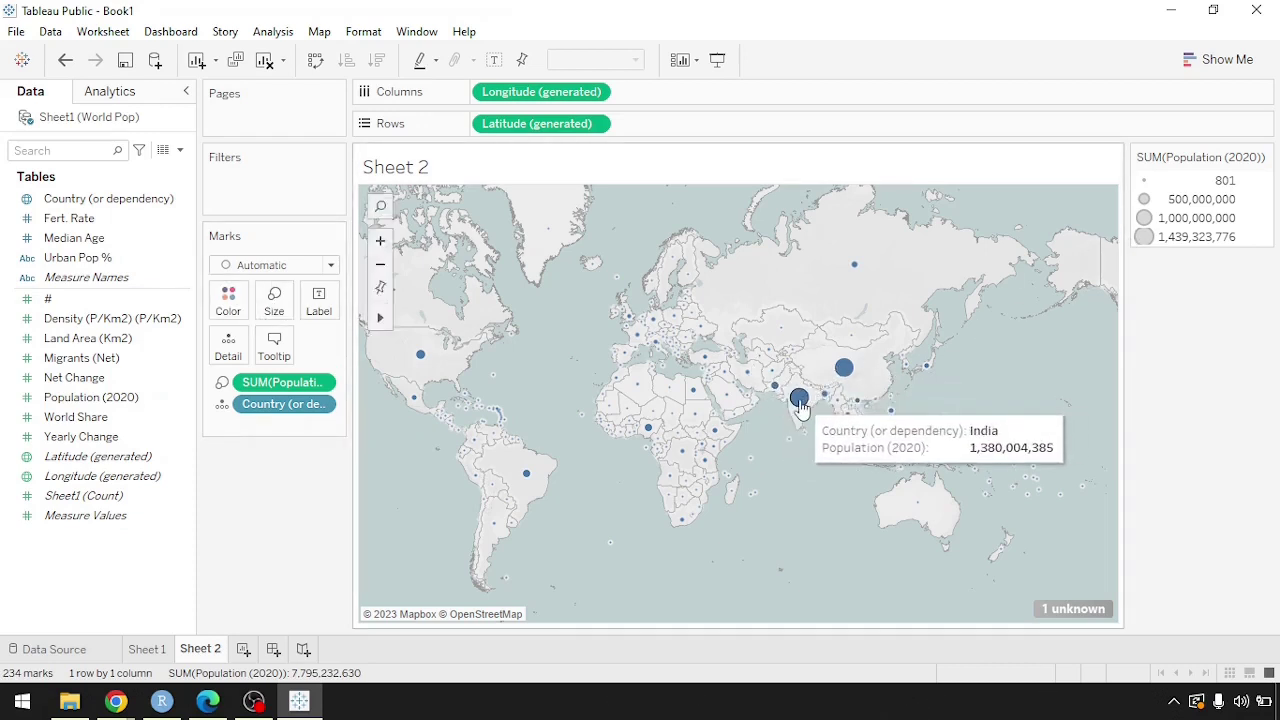
pyautogui.click(274, 300)
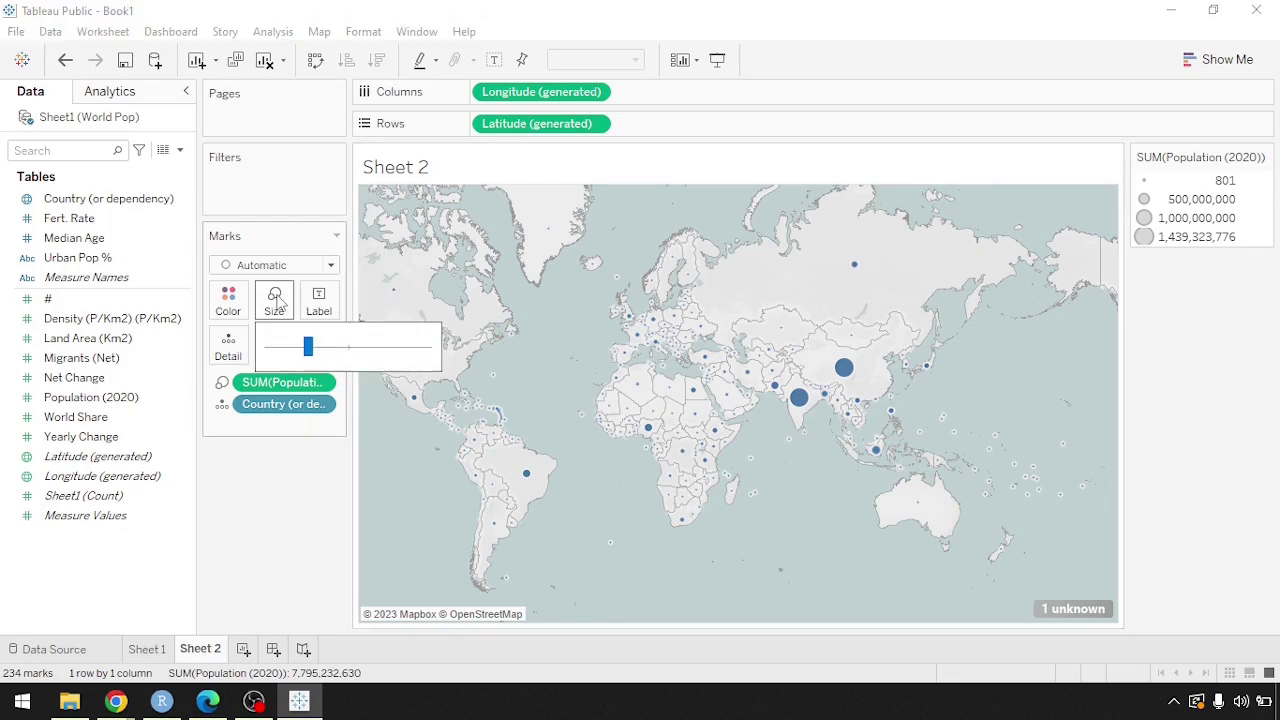
pyautogui.click(326, 348)
pyautogui.moveTo(326, 350); pyautogui.dragTo(326, 348)
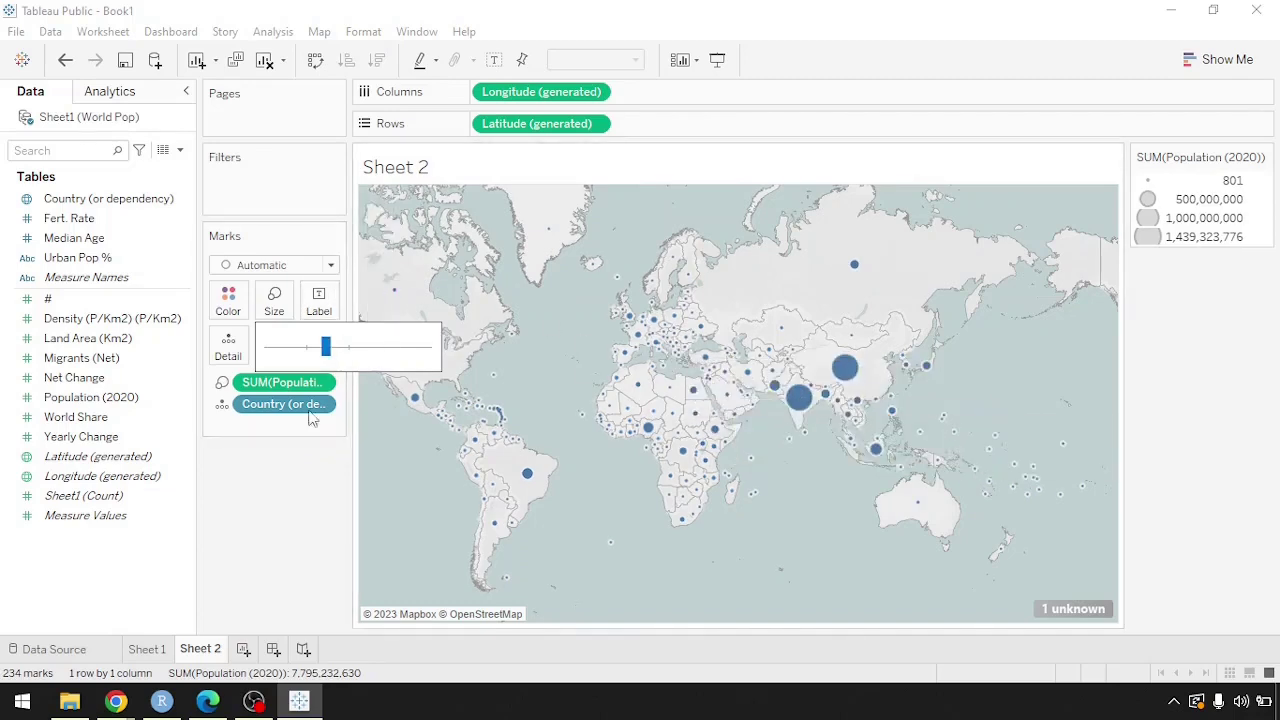
pyautogui.moveTo(652, 428)
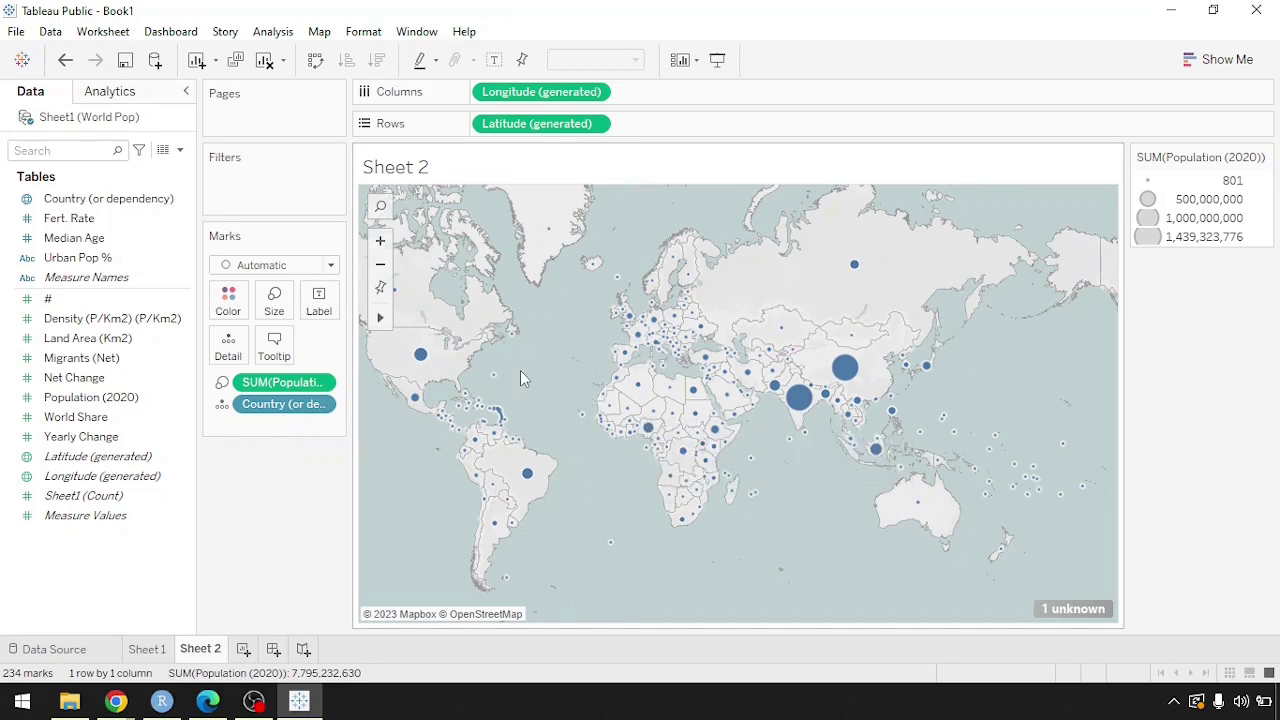
# - Set the map's mark type to Circle, and replace it with Shape using the thin plus sign
pyautogui.click(331, 266)
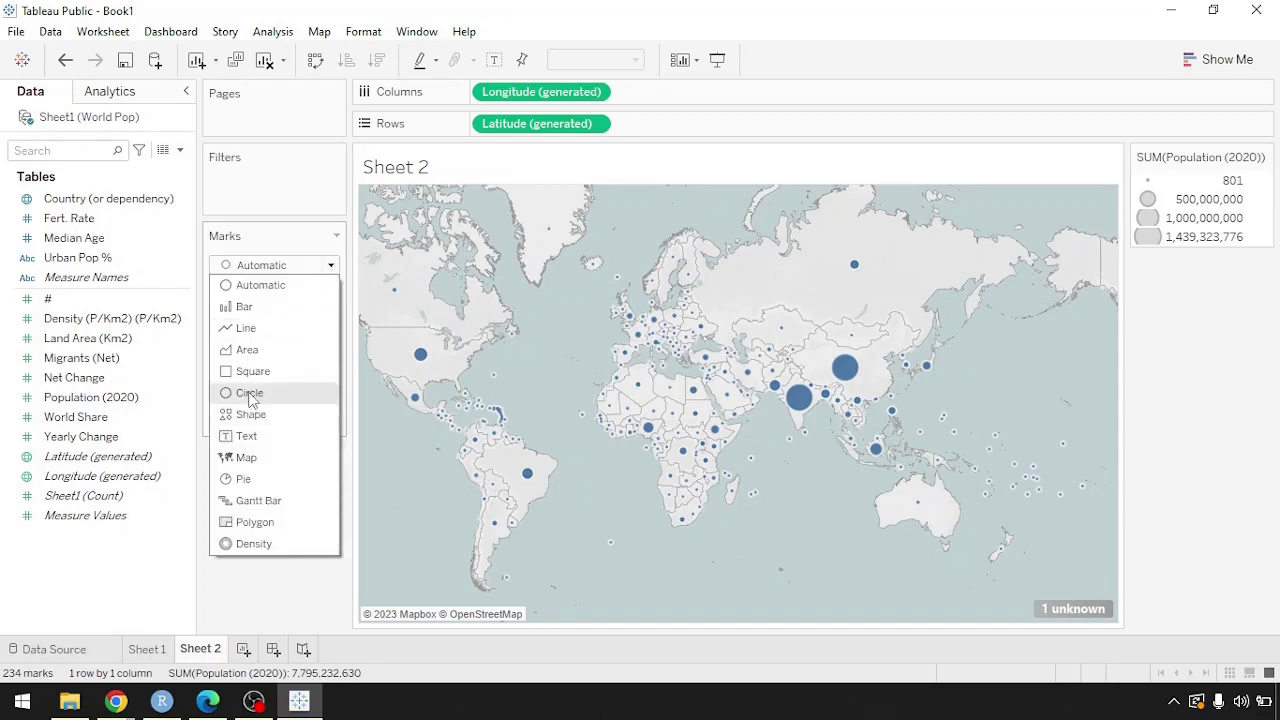
pyautogui.click(249, 393)
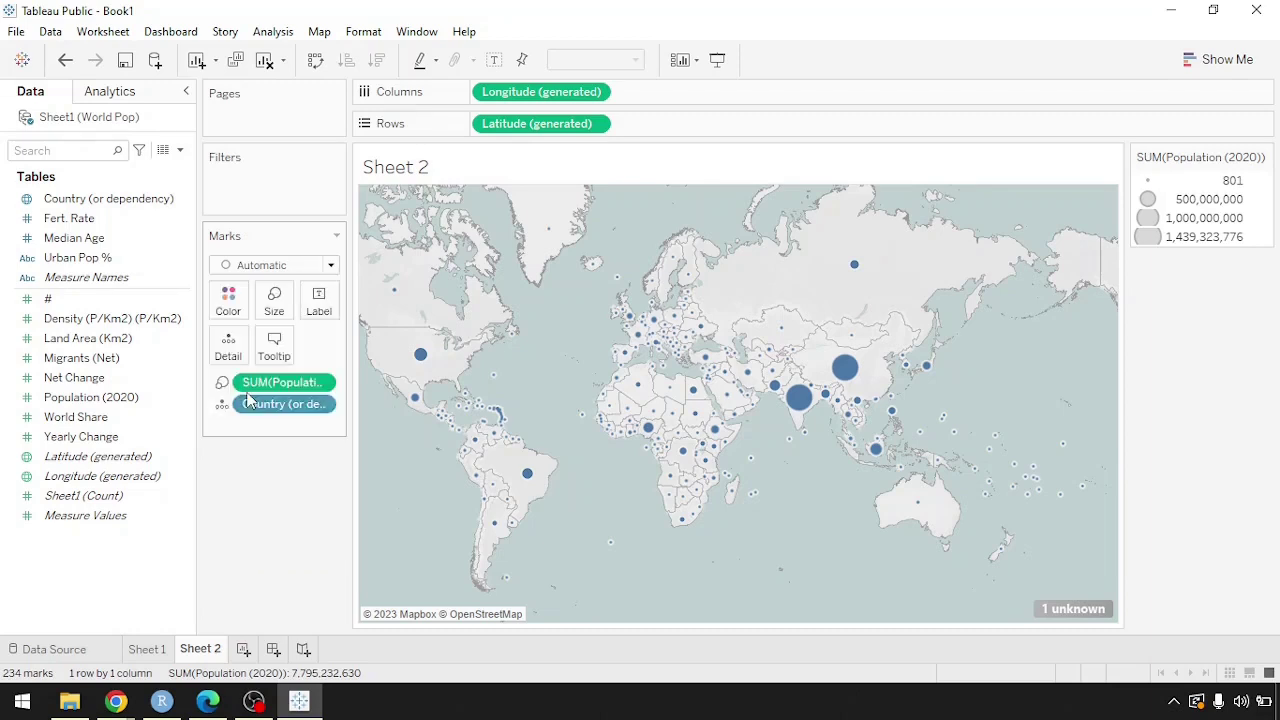
pyautogui.click(331, 268)
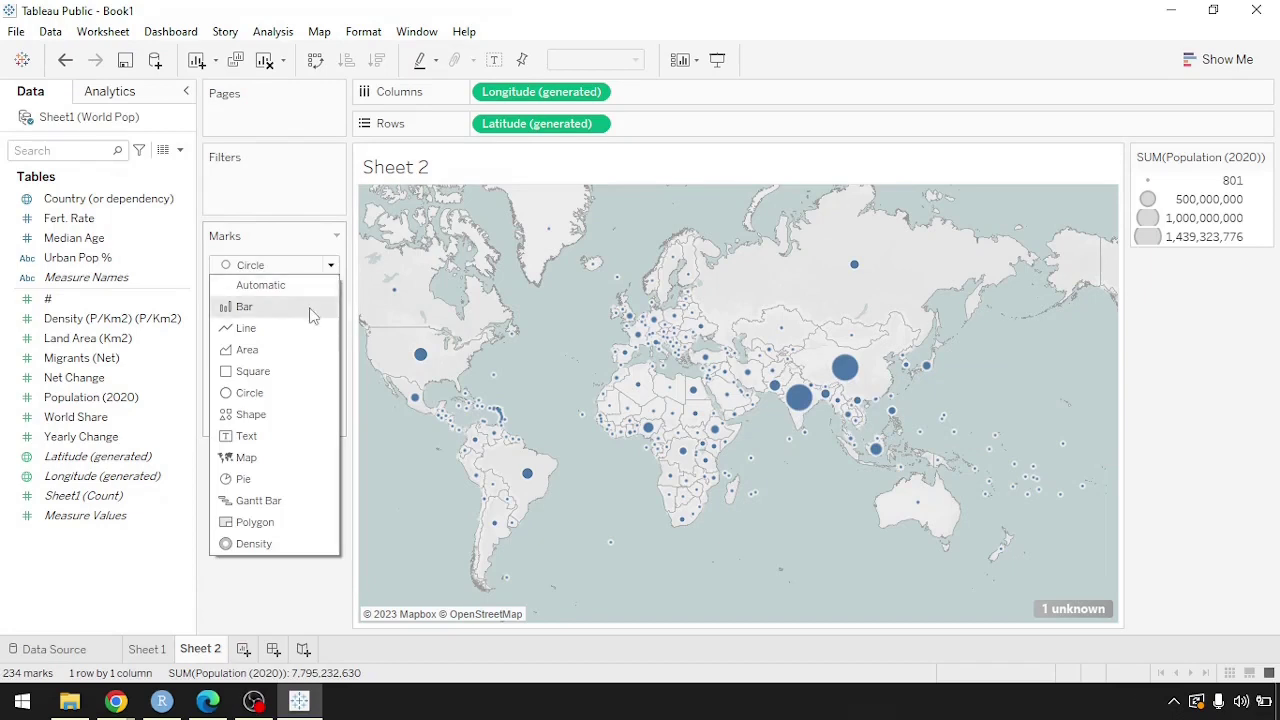
pyautogui.click(252, 414)
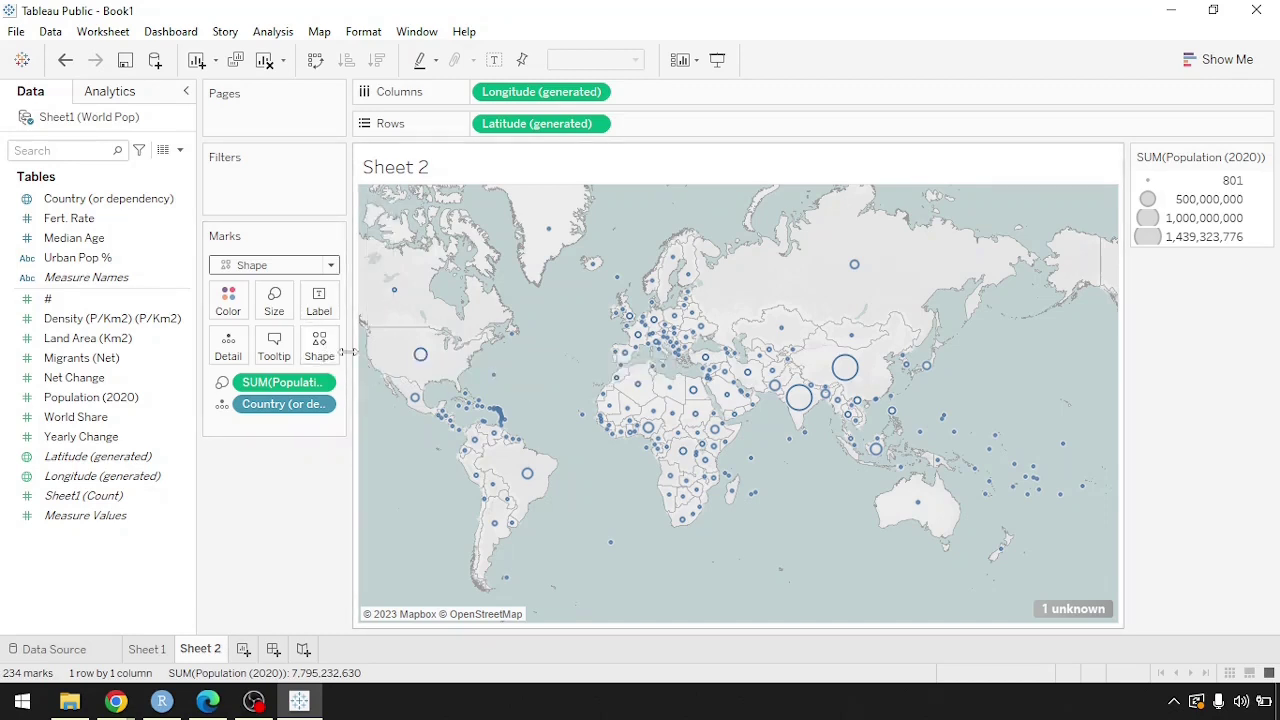
pyautogui.click(319, 348)
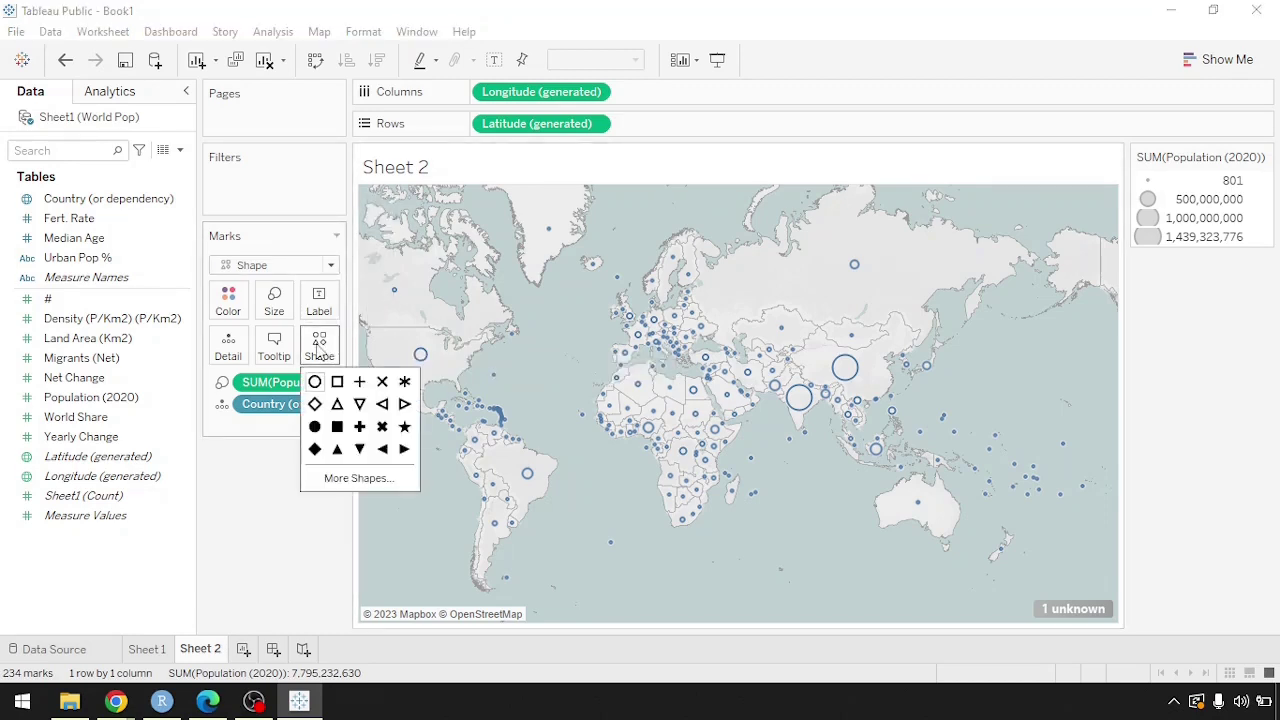
pyautogui.click(360, 388)
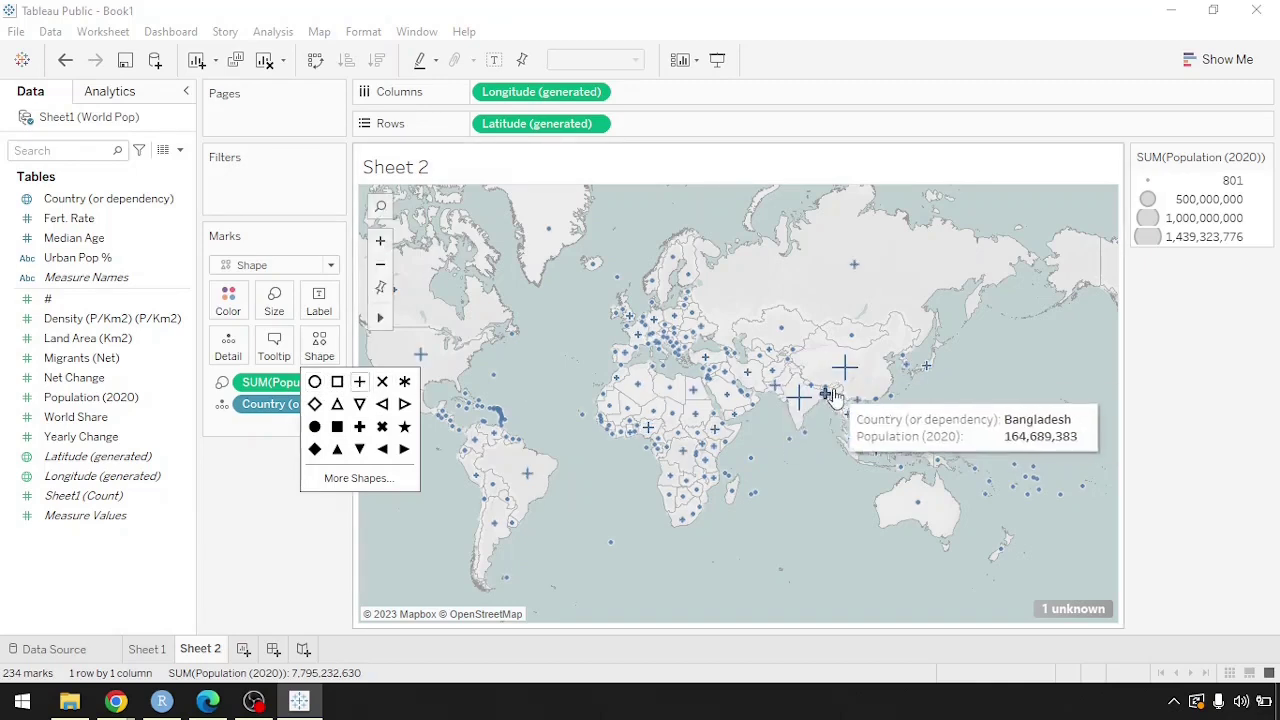
# - Open the full shape editor for the map marks and browse the KPI, Weather and Gender palettes
pyautogui.click(372, 480)
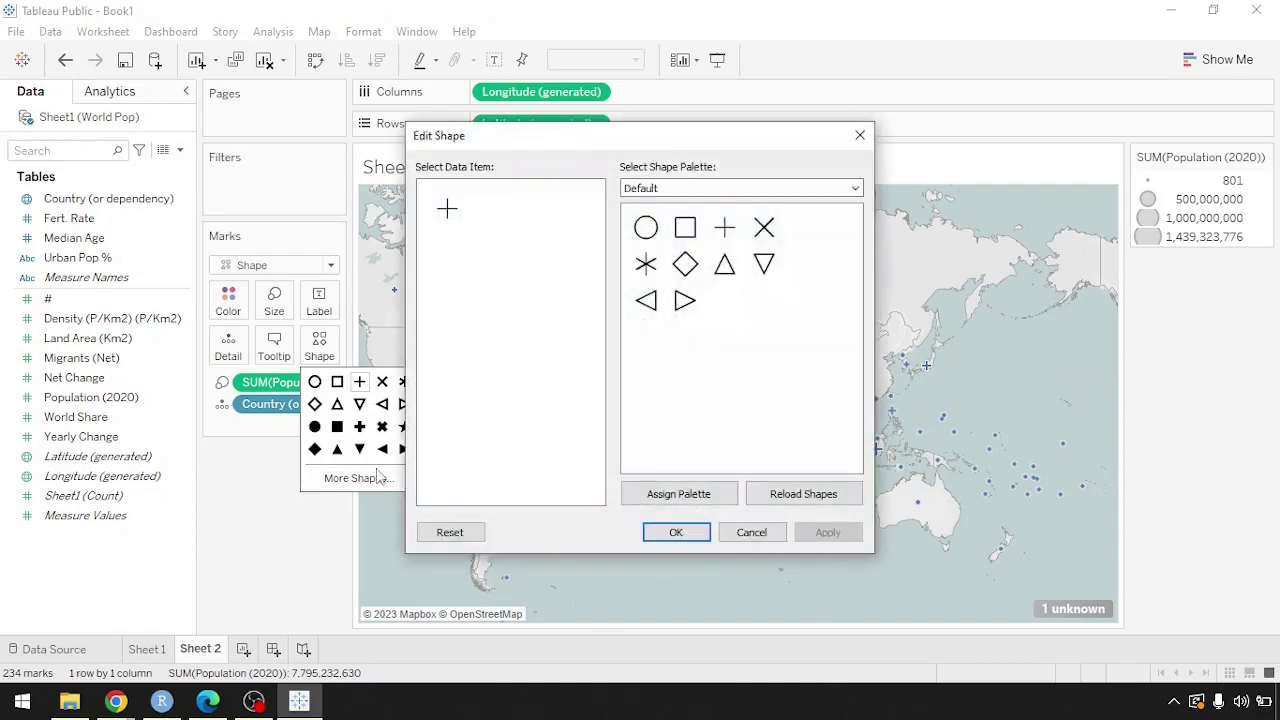
pyautogui.click(714, 190)
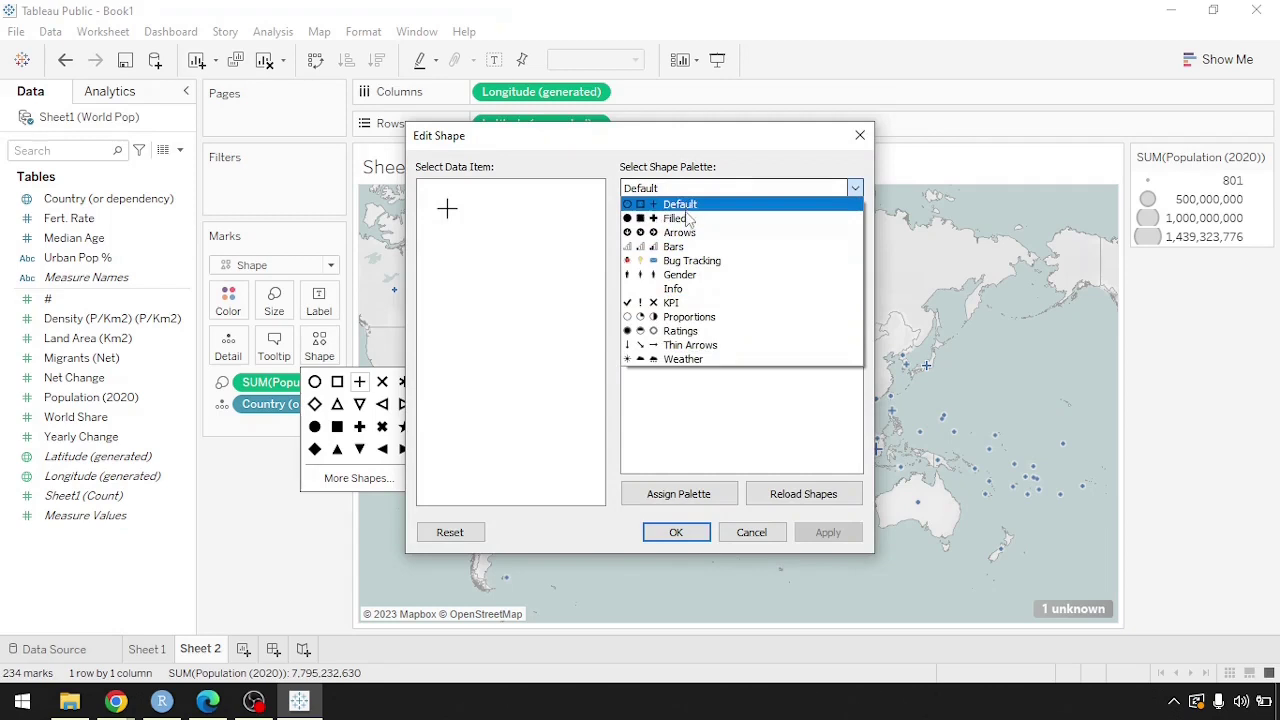
pyautogui.click(696, 302)
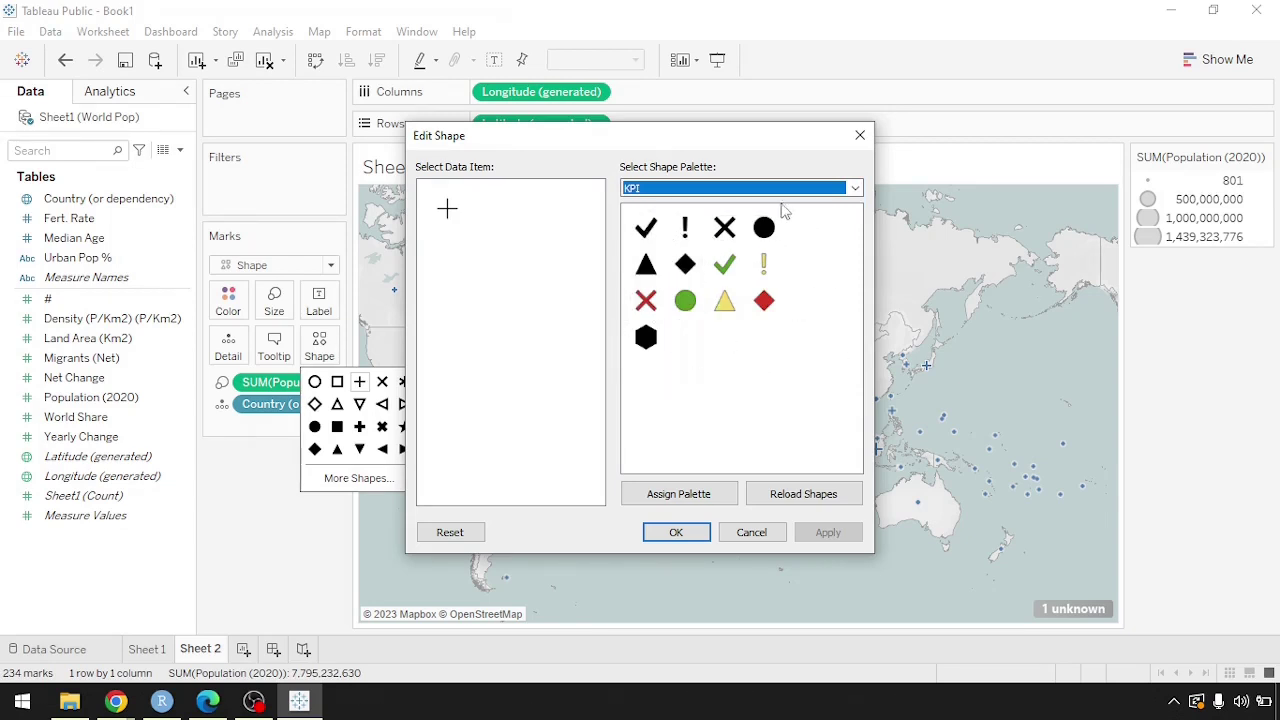
pyautogui.click(657, 190)
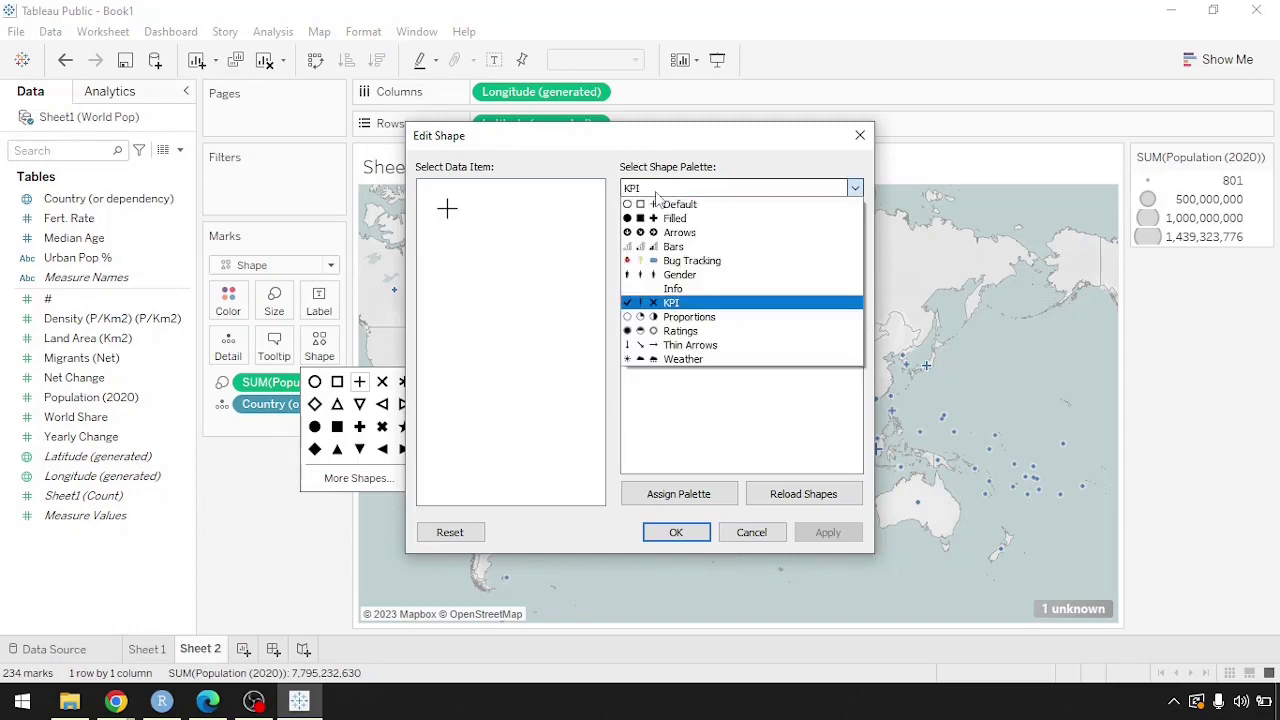
pyautogui.click(700, 359)
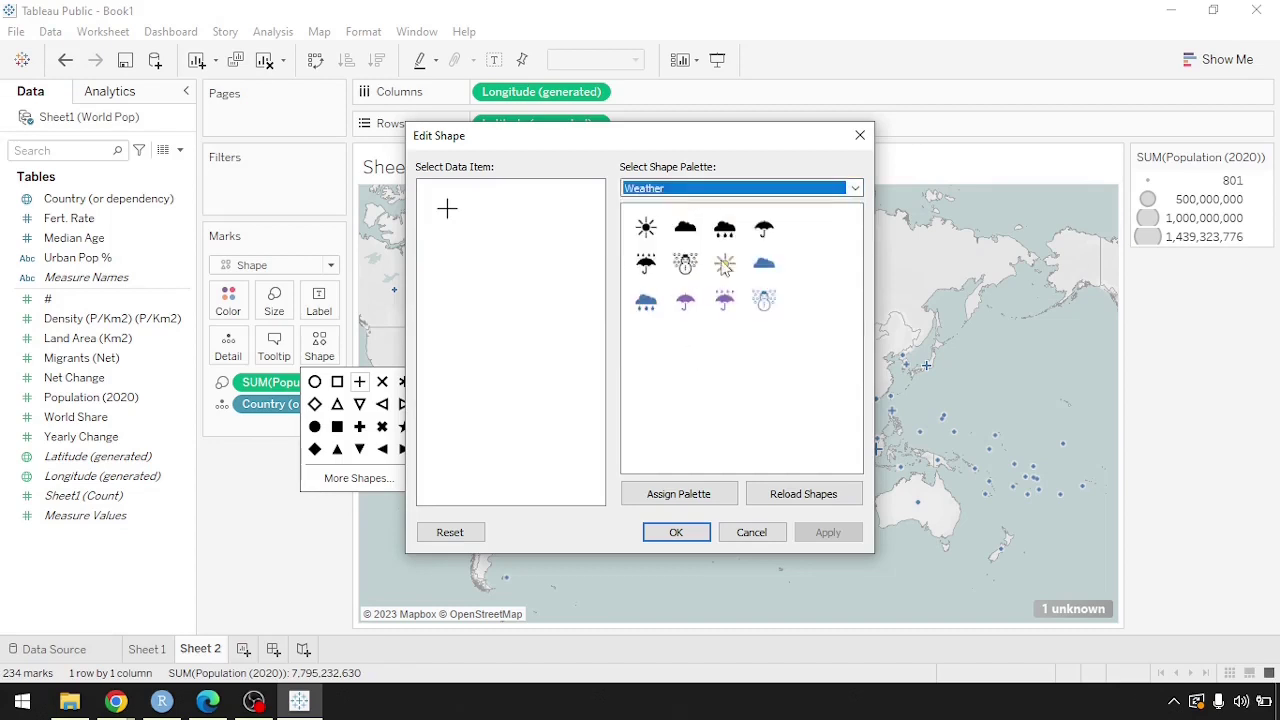
pyautogui.click(767, 190)
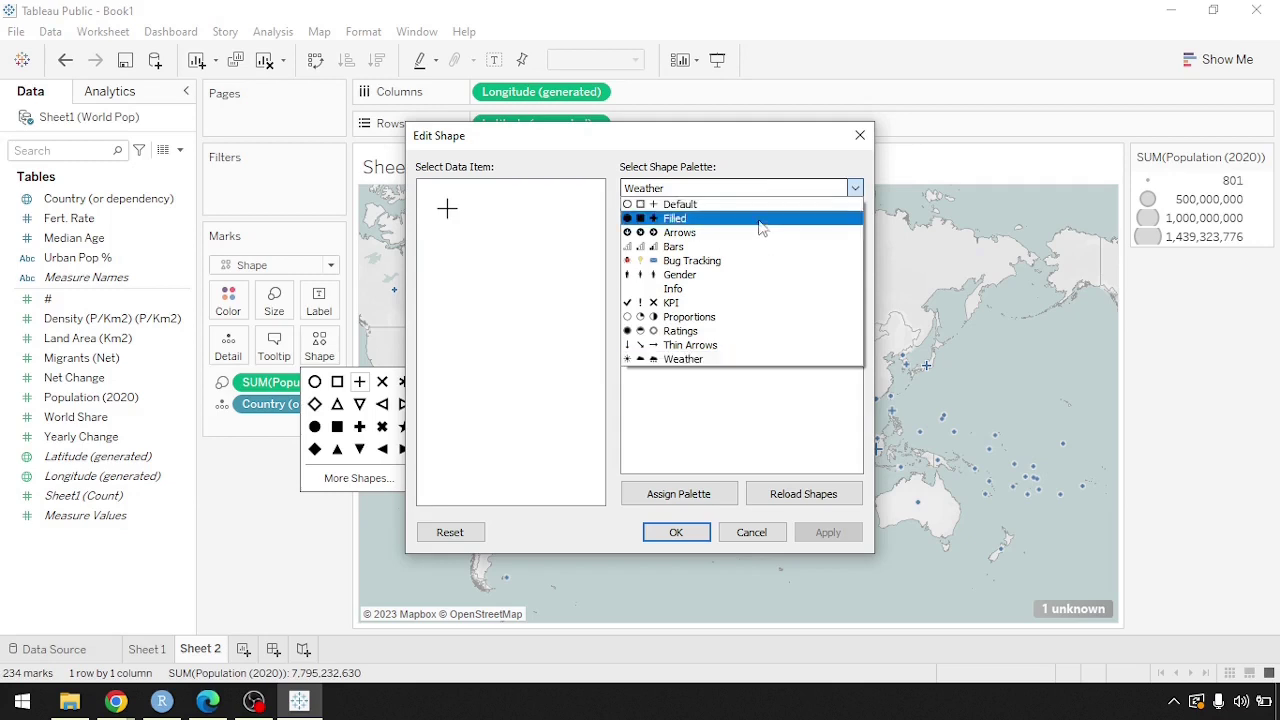
pyautogui.click(712, 274)
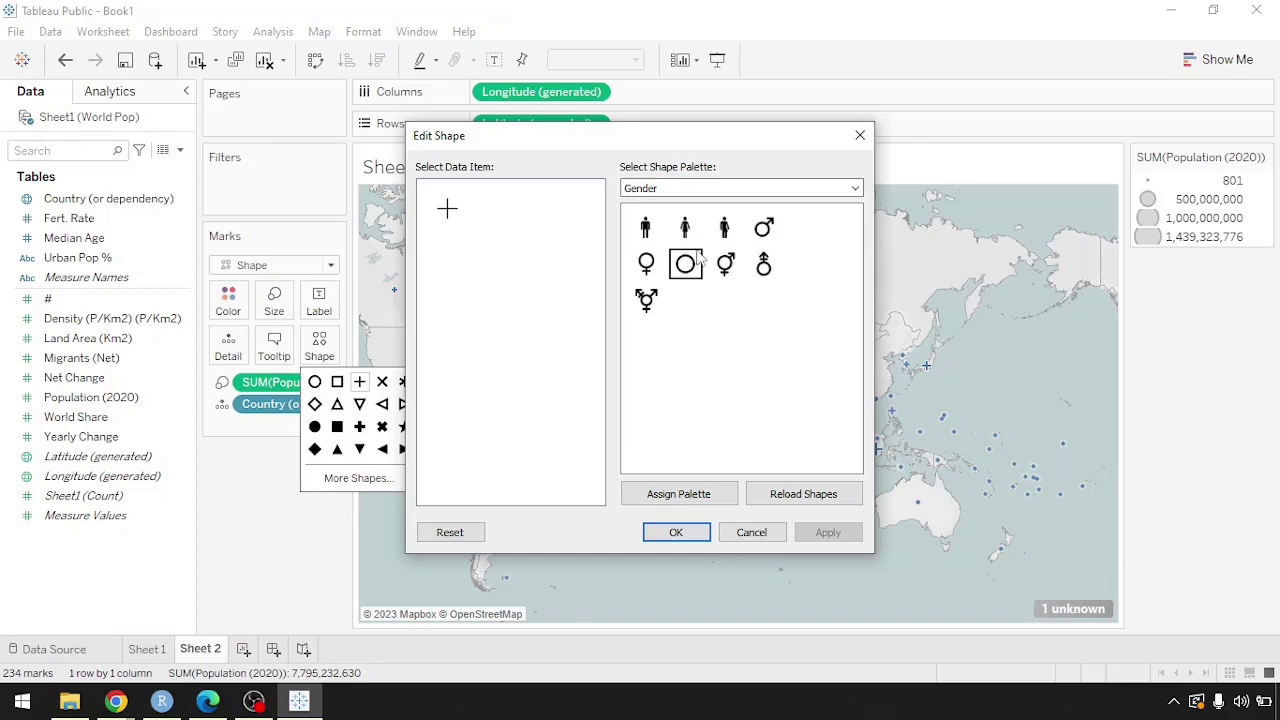
# - Set the map marks to the bold black X shape from the KPI palette
pyautogui.click(688, 190)
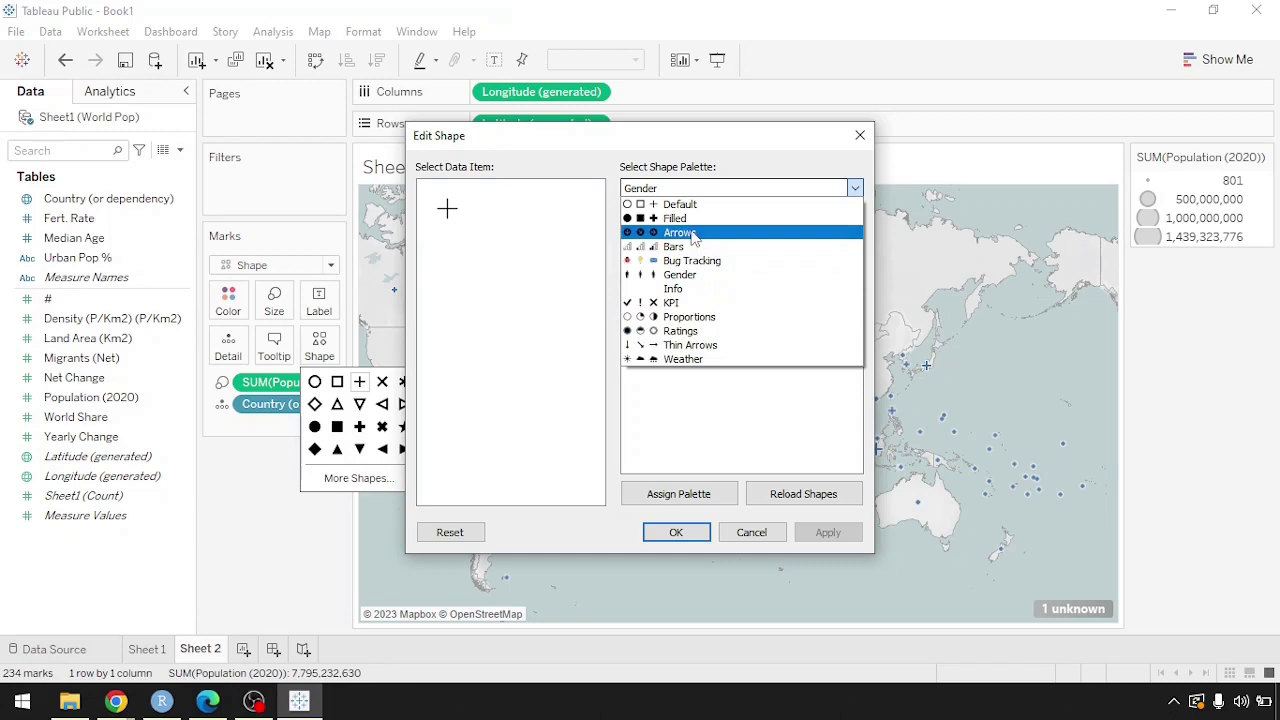
pyautogui.click(696, 302)
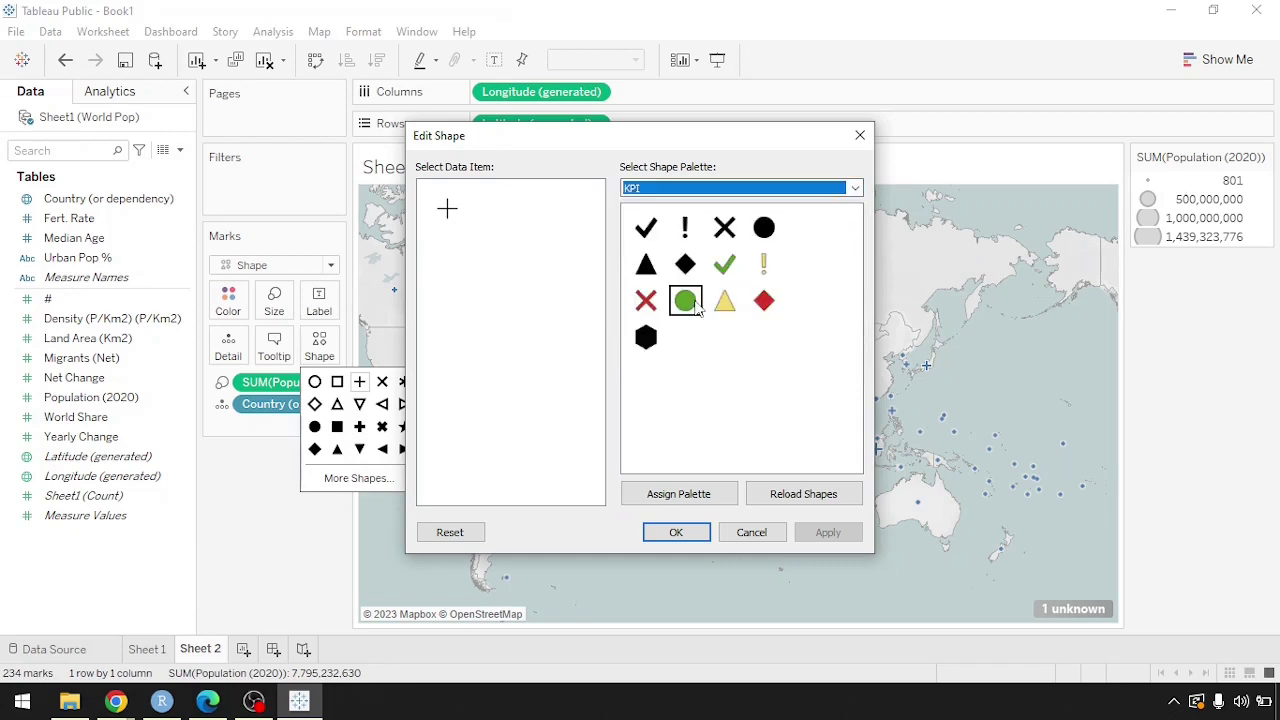
pyautogui.click(727, 230)
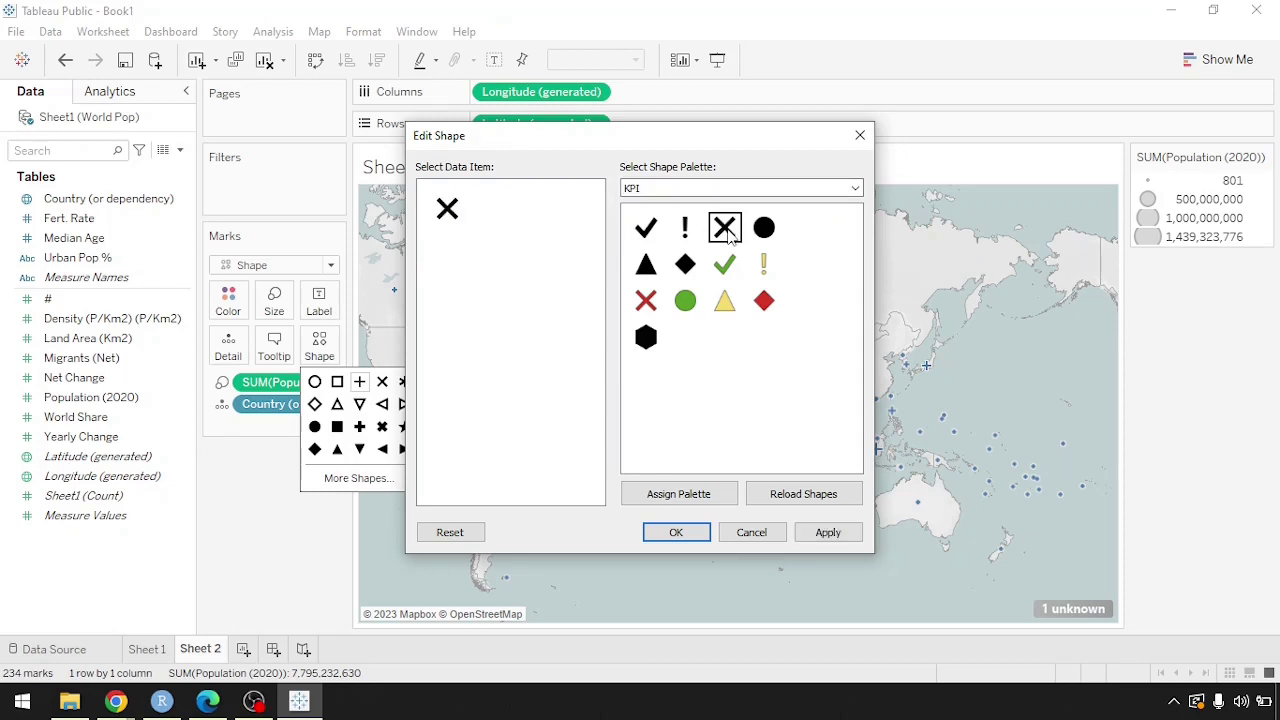
pyautogui.click(827, 532)
pyautogui.click(668, 531)
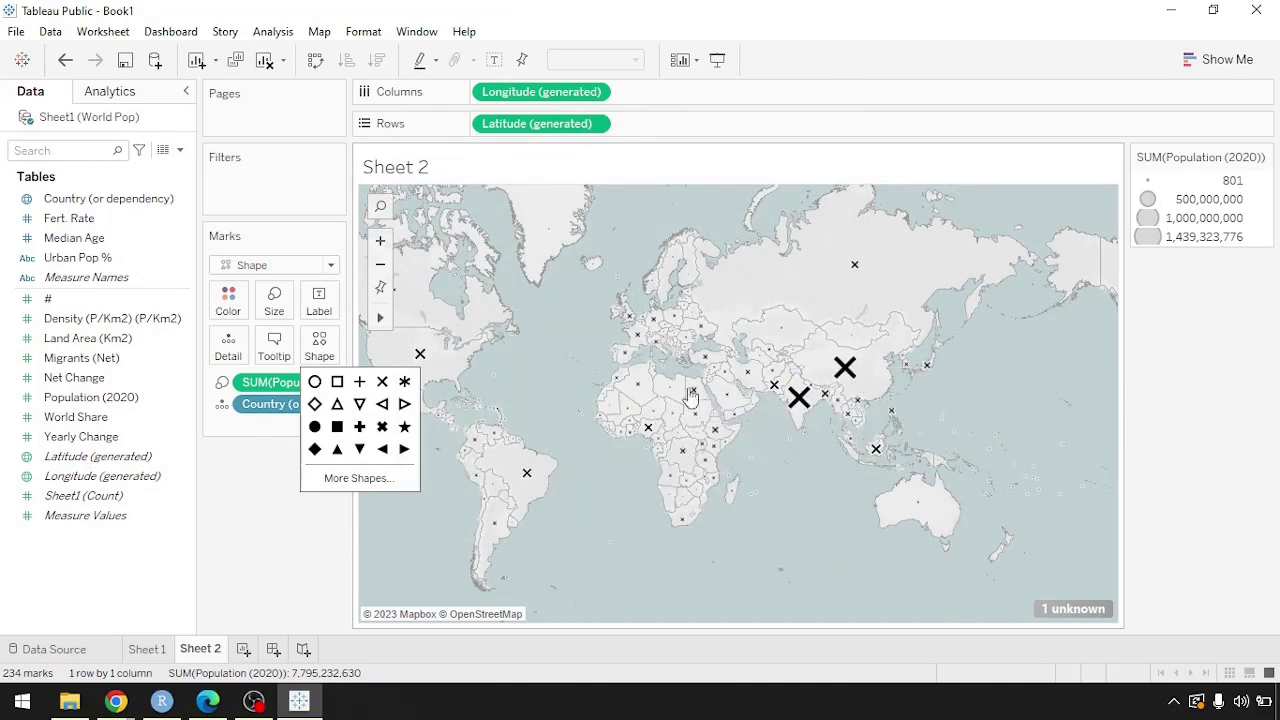
pyautogui.click(282, 514)
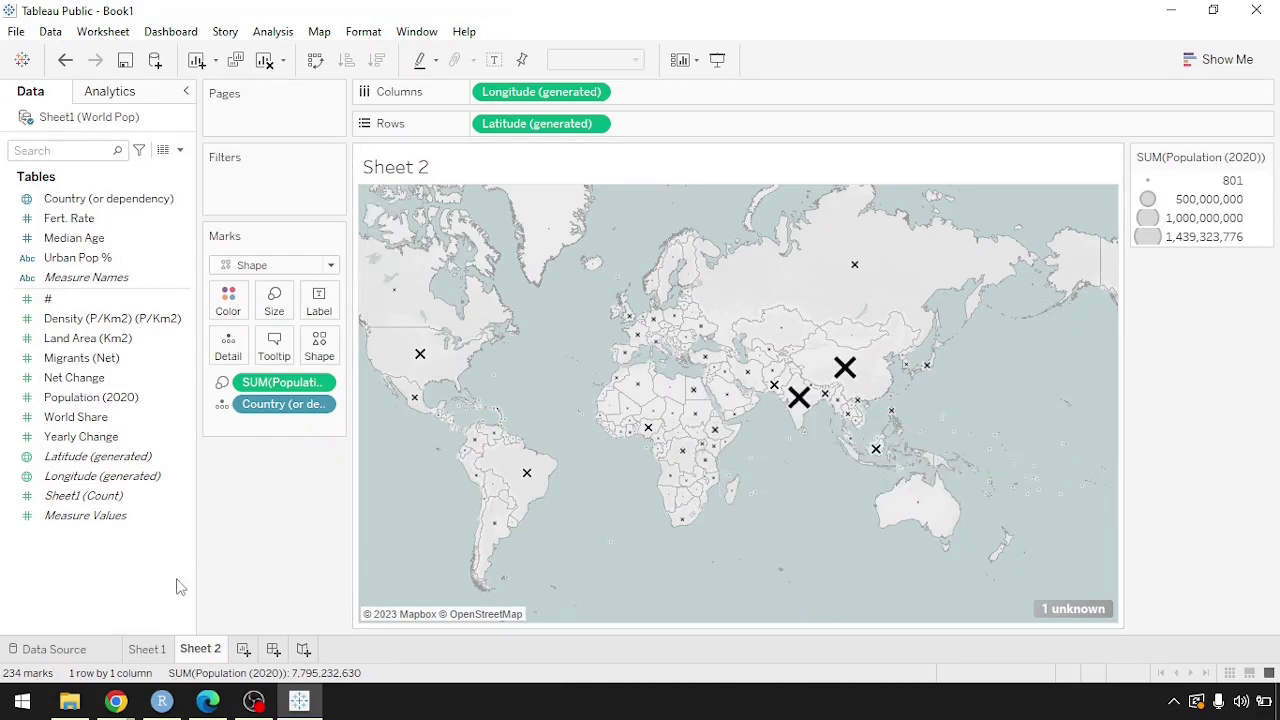
# - Open the Shapes folder of My Tableau Repository in File Explorer and compare its subfolders with the shape palettes offered in Tableau
pyautogui.click(69, 700)
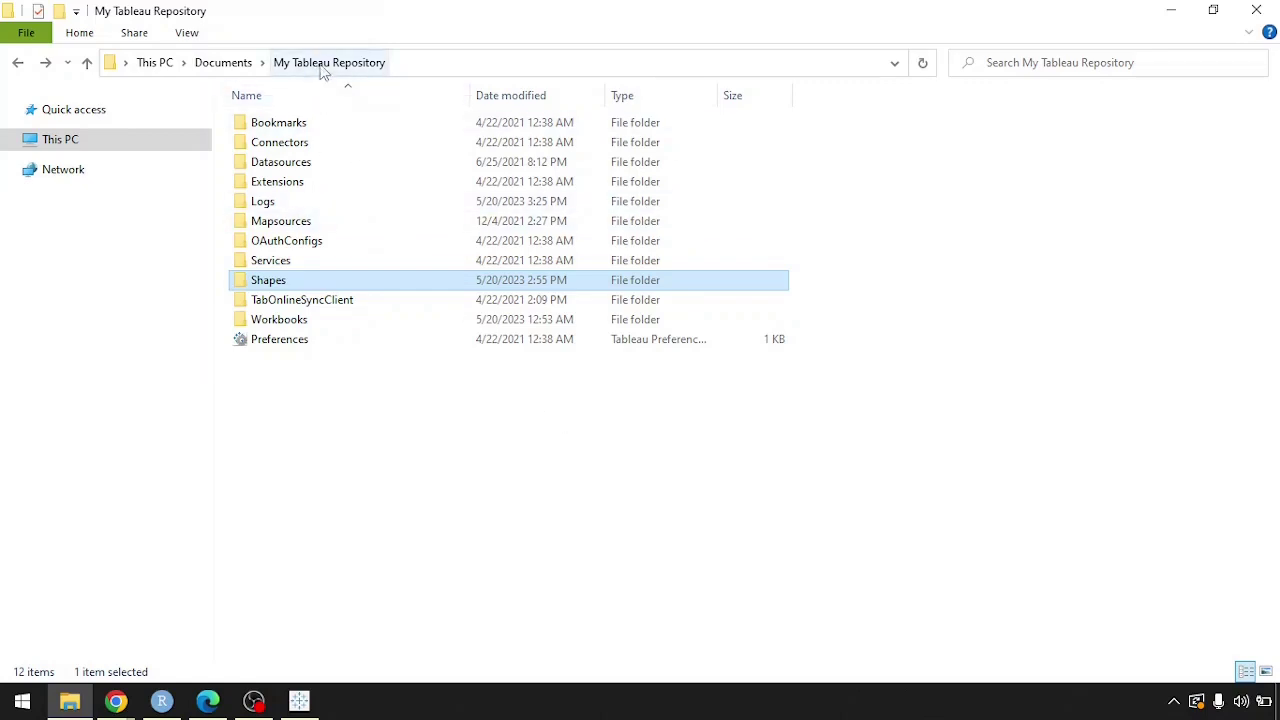
pyautogui.doubleClick(280, 285)
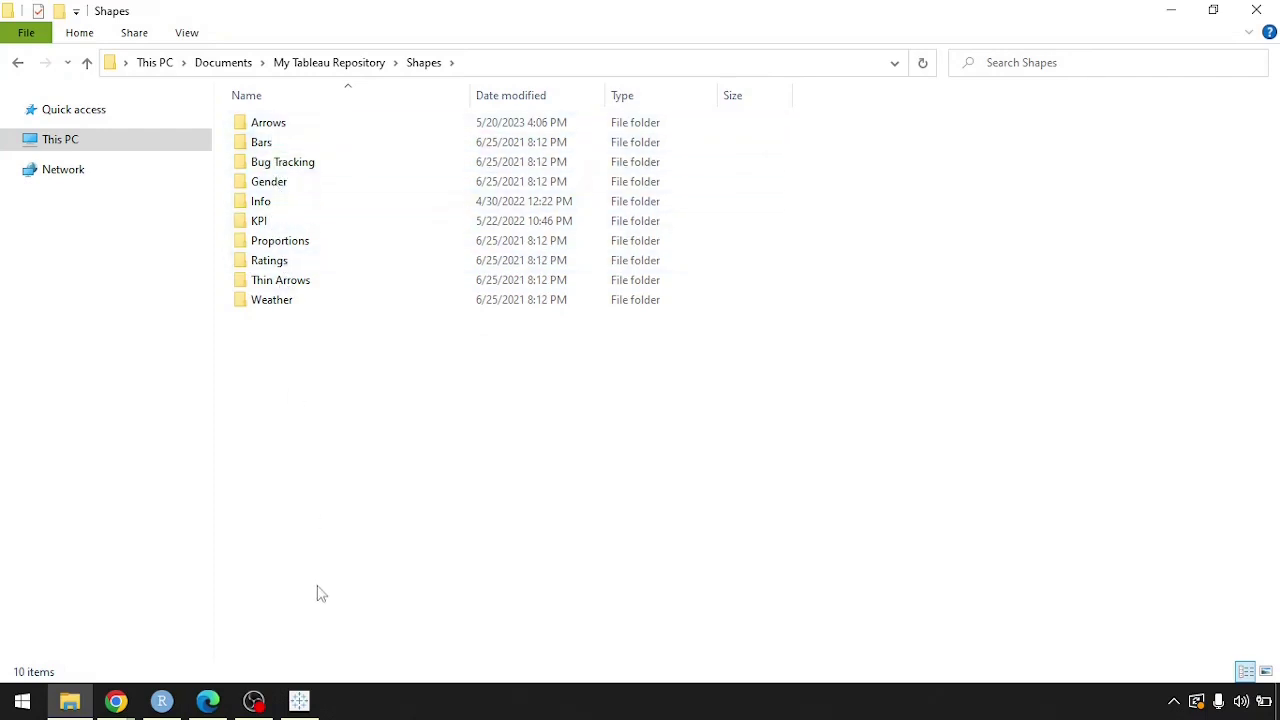
pyautogui.click(299, 700)
pyautogui.click(312, 350)
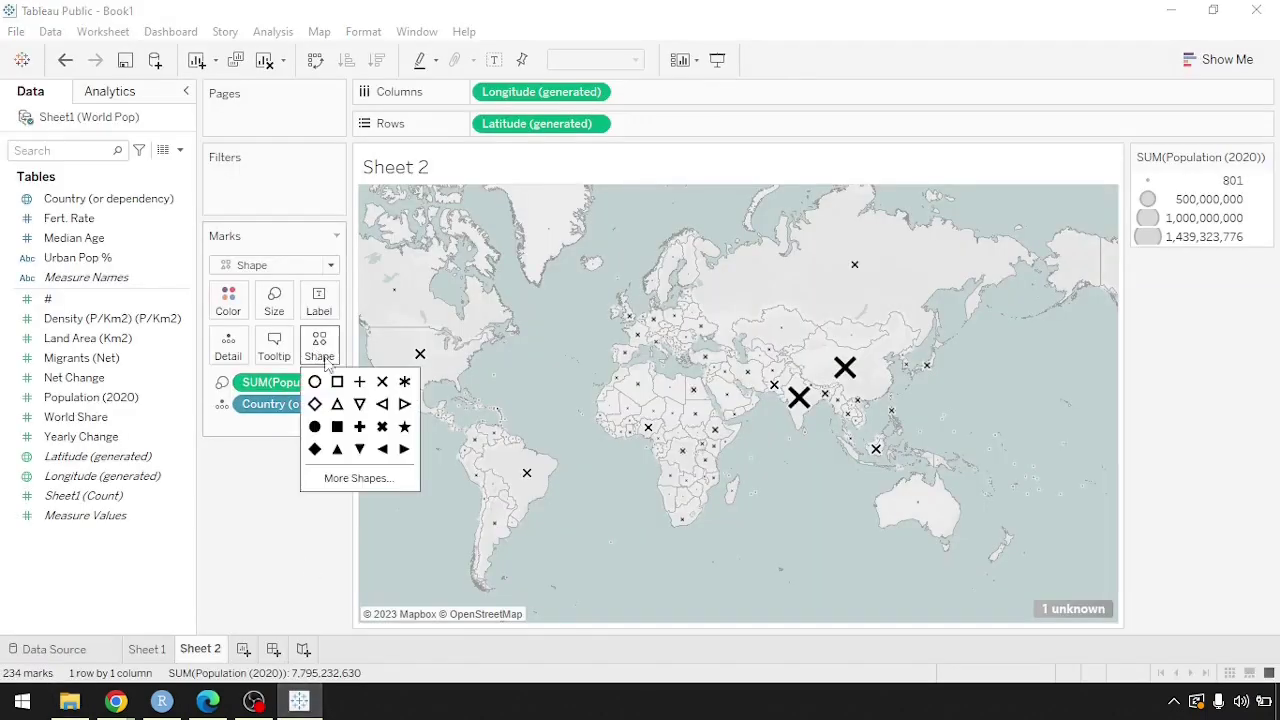
pyautogui.click(389, 483)
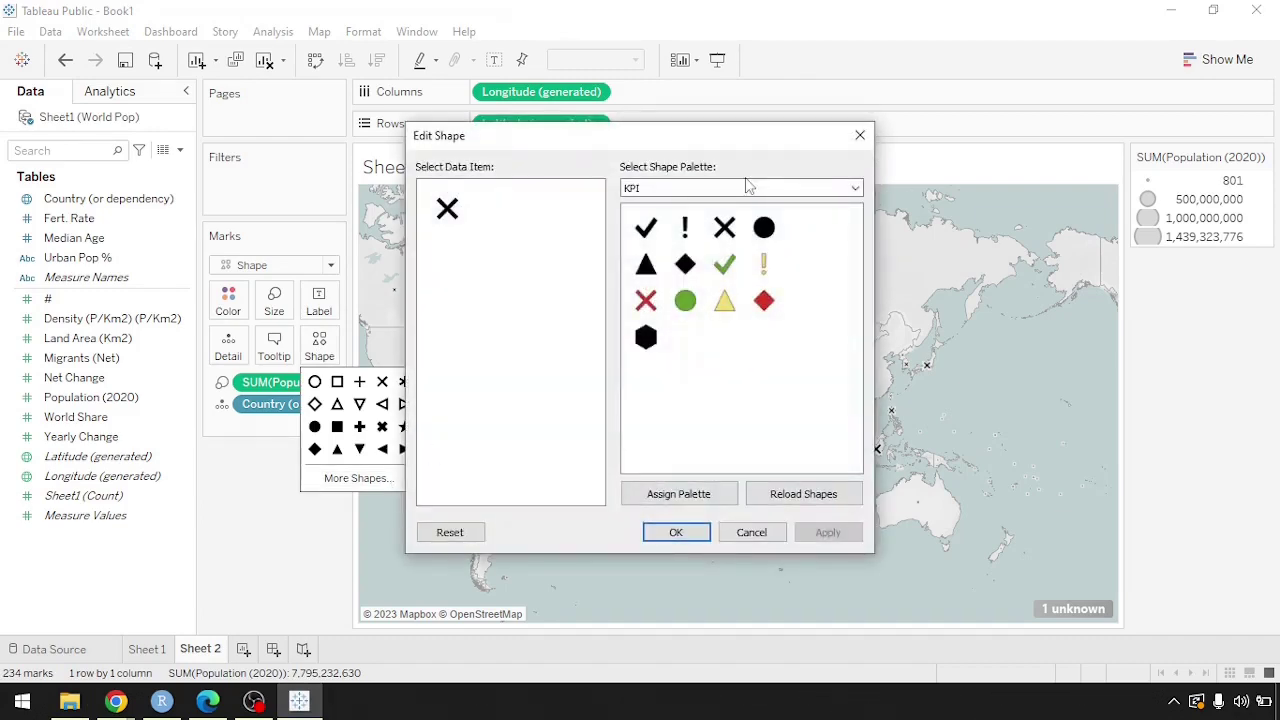
pyautogui.click(697, 190)
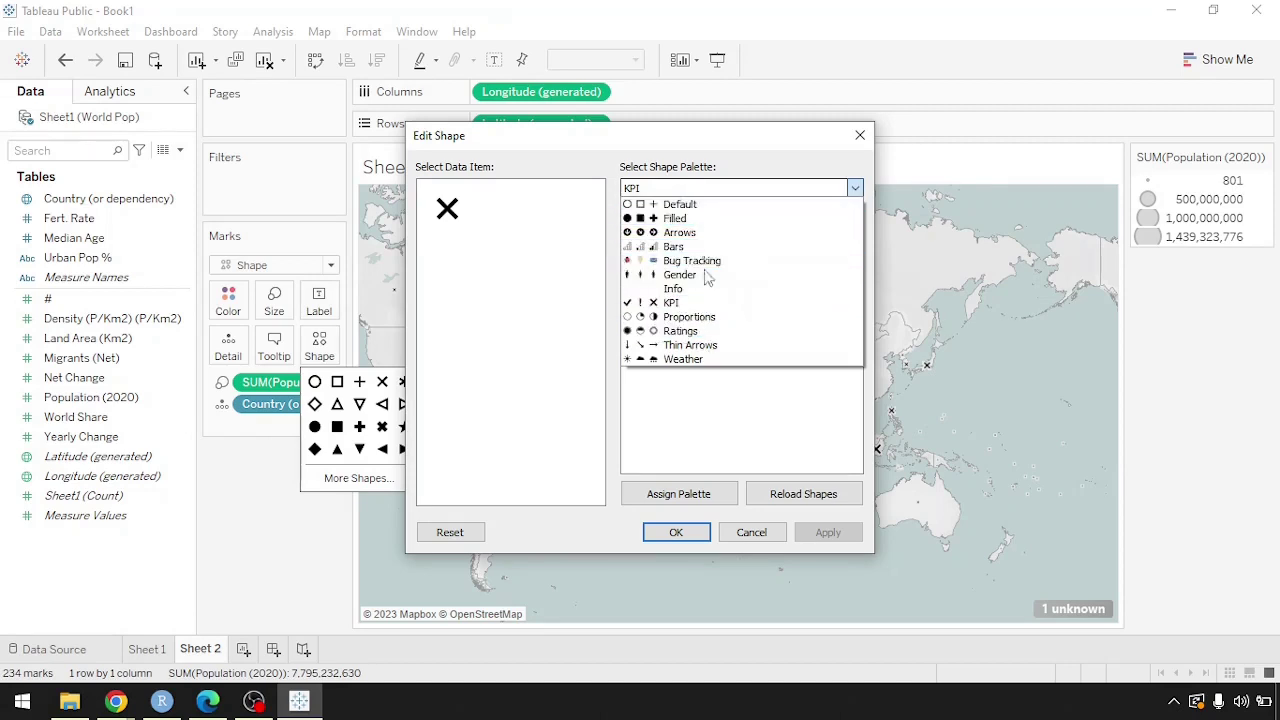
pyautogui.click(69, 700)
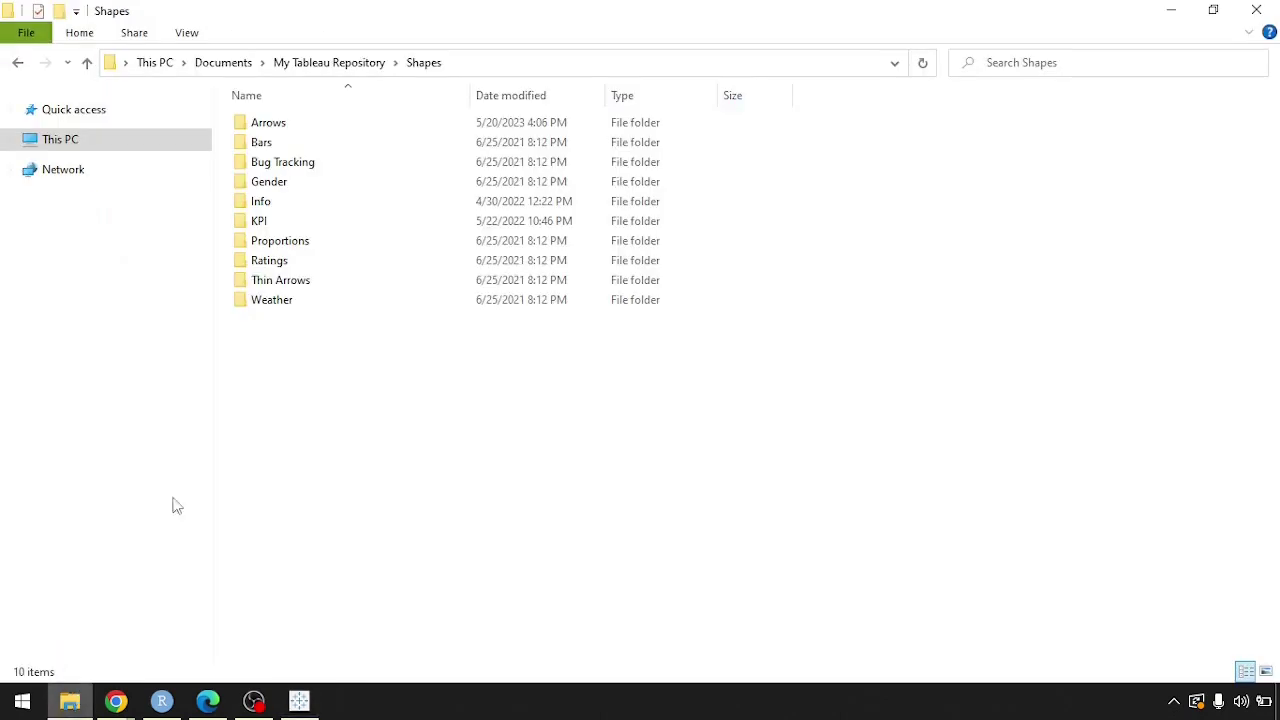
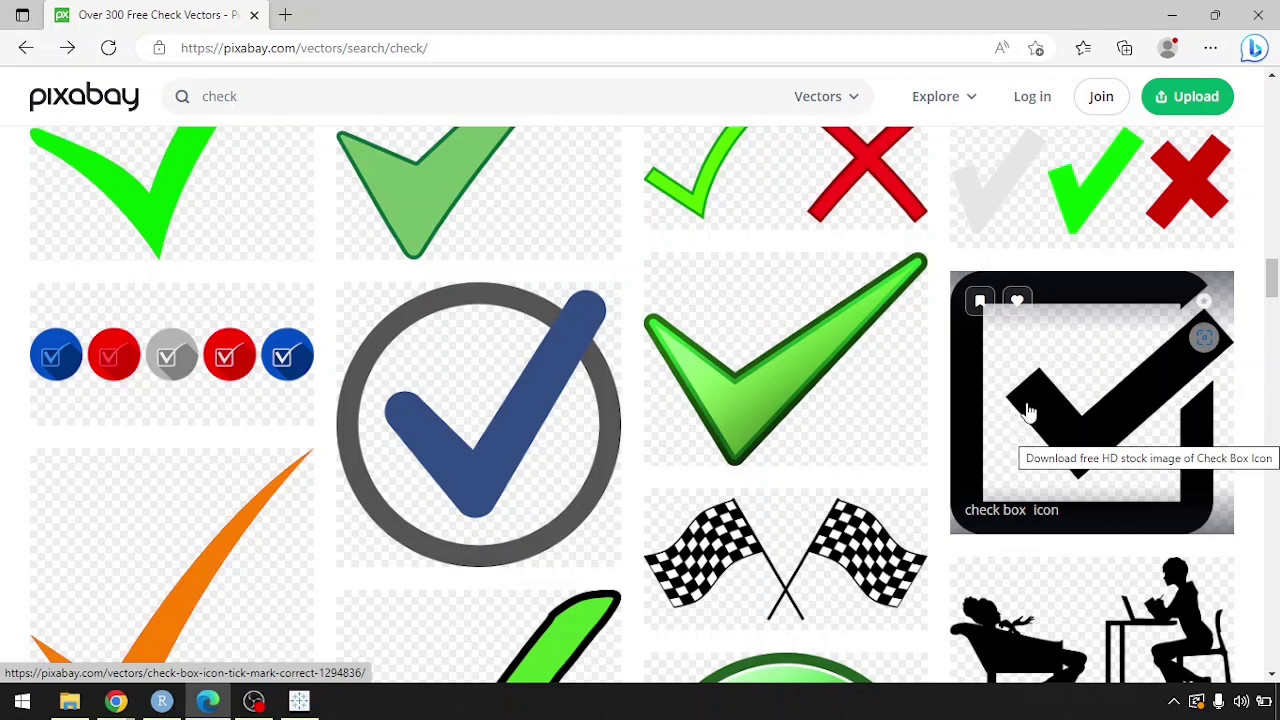
# - Open the page of the black check box icon from Pixabay's vector search results for check in the browser
pyautogui.click(1028, 410)
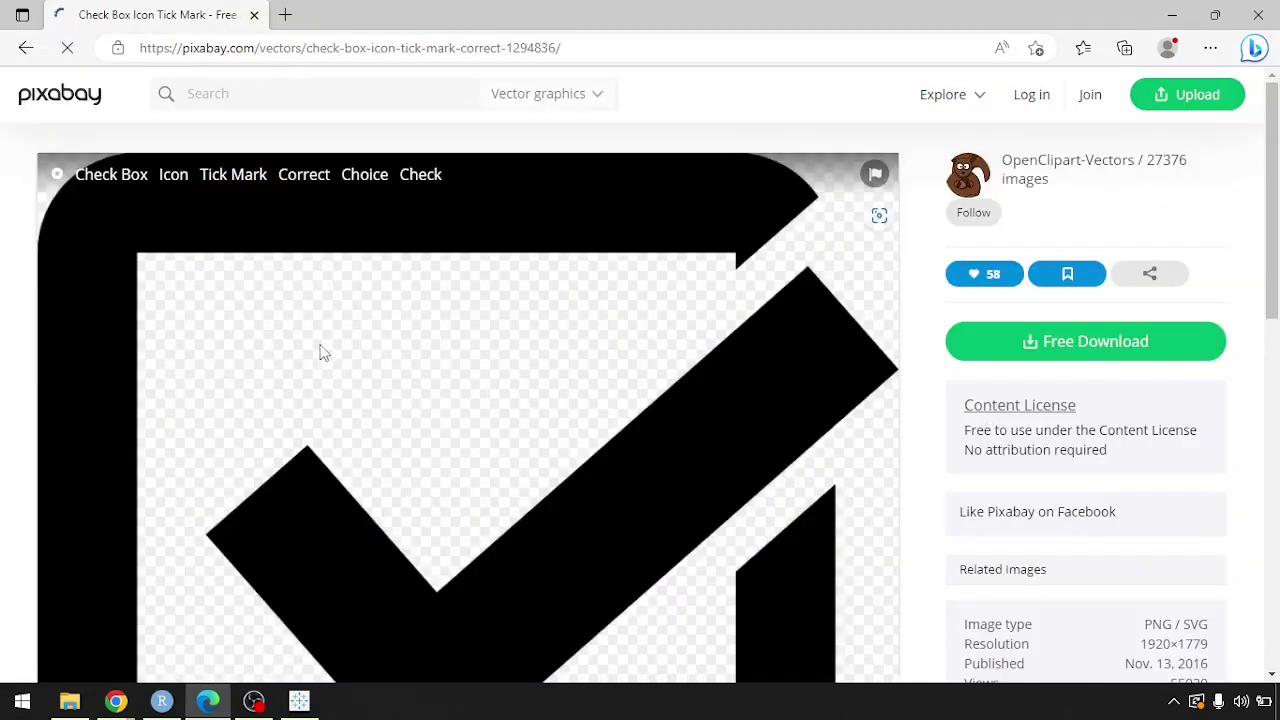
pyautogui.scroll(-1, 340, 352)
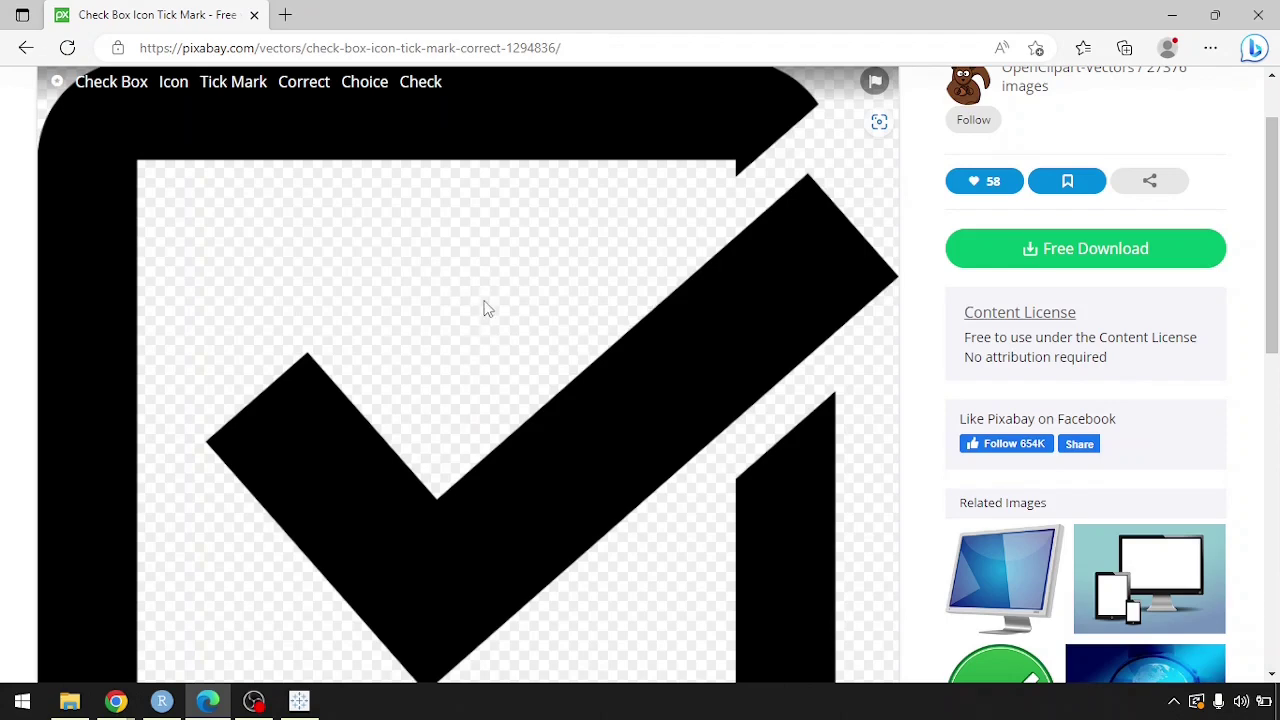
pyautogui.scroll(-1, 455, 308)
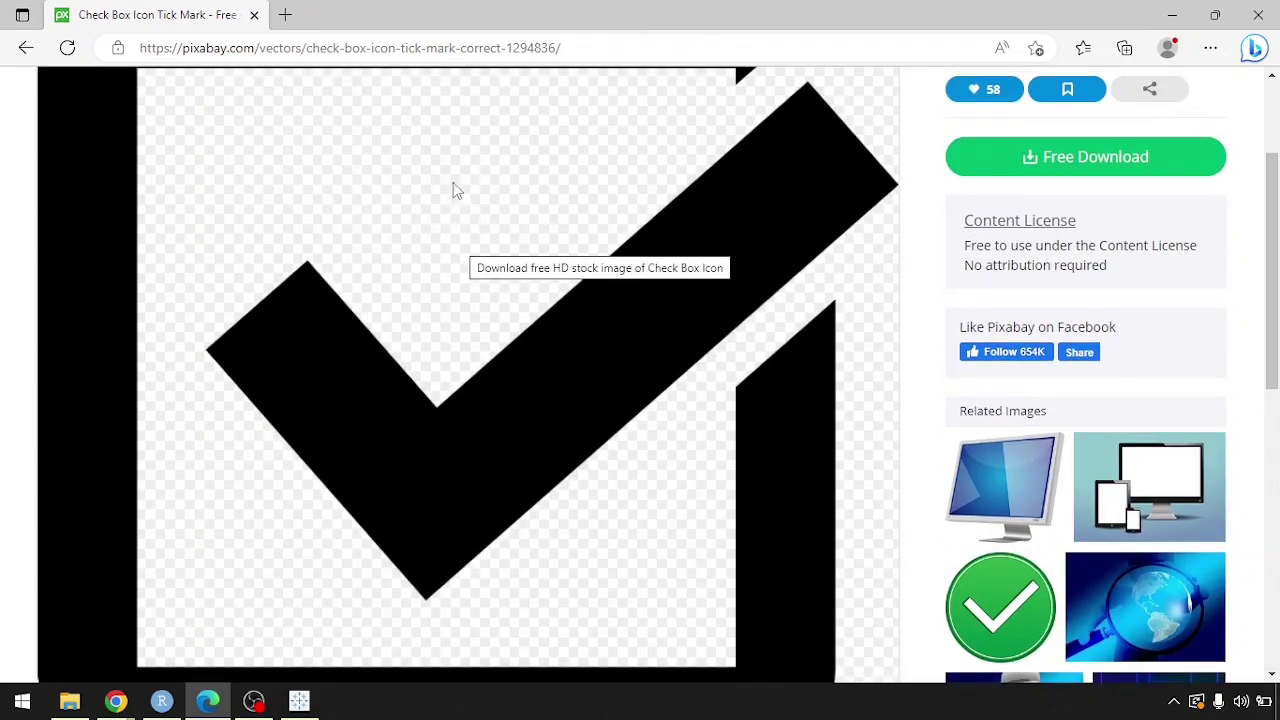
pyautogui.scroll(1, 491, 217)
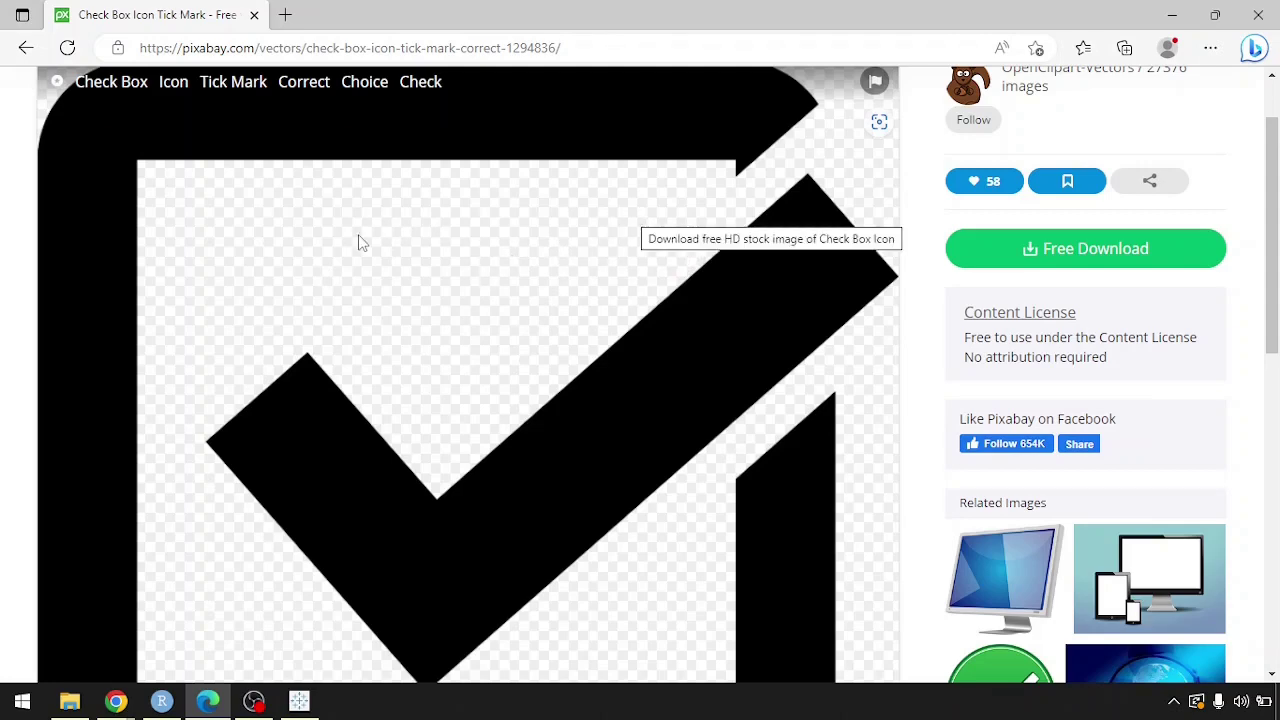
pyautogui.scroll(-1, 462, 305)
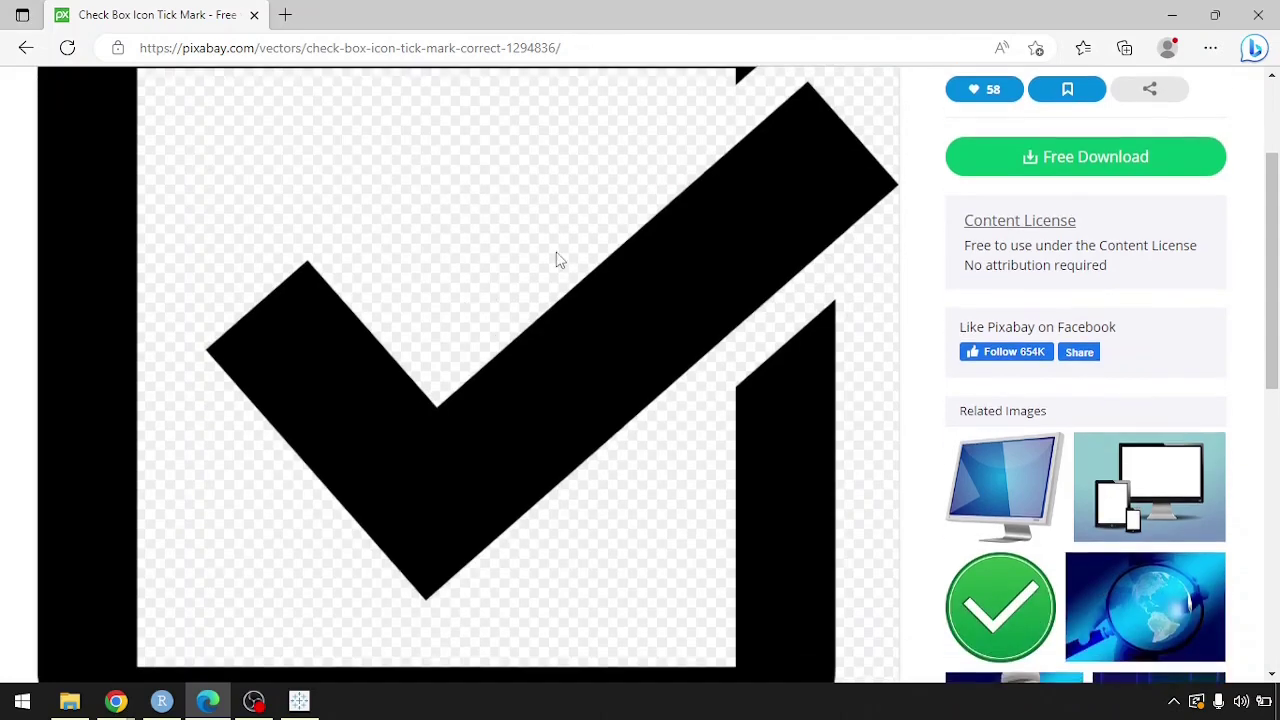
pyautogui.scroll(1, 556, 258)
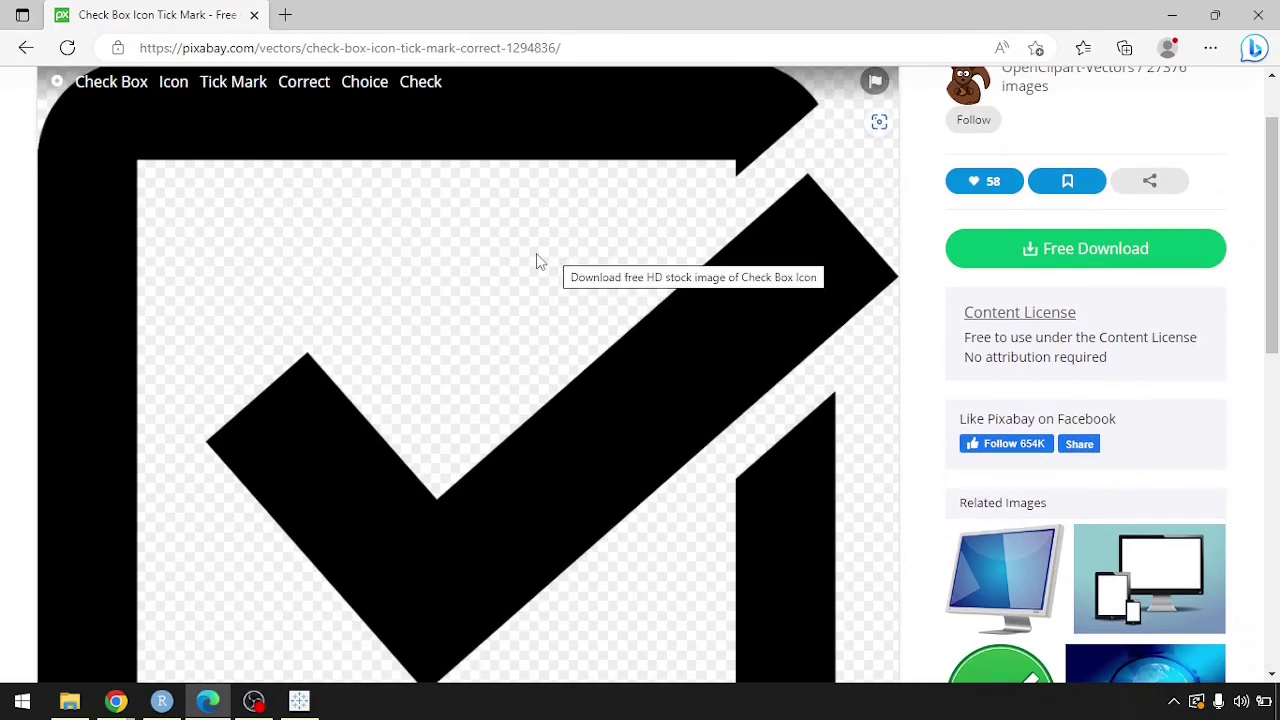
# - Save the check box image as PNG file Test1 in the KPI folder of My Tableau Repository's Shapes folder
pyautogui.rightClick(536, 253)
pyautogui.click(612, 289)
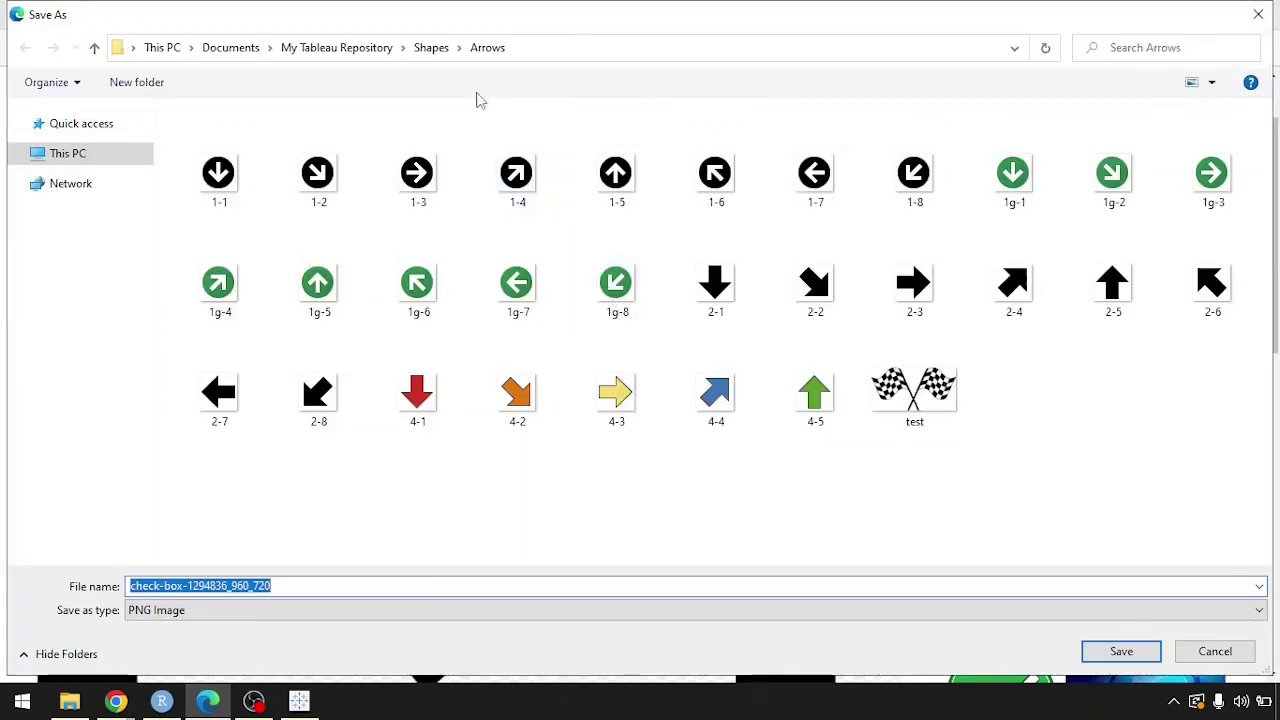
pyautogui.click(434, 58)
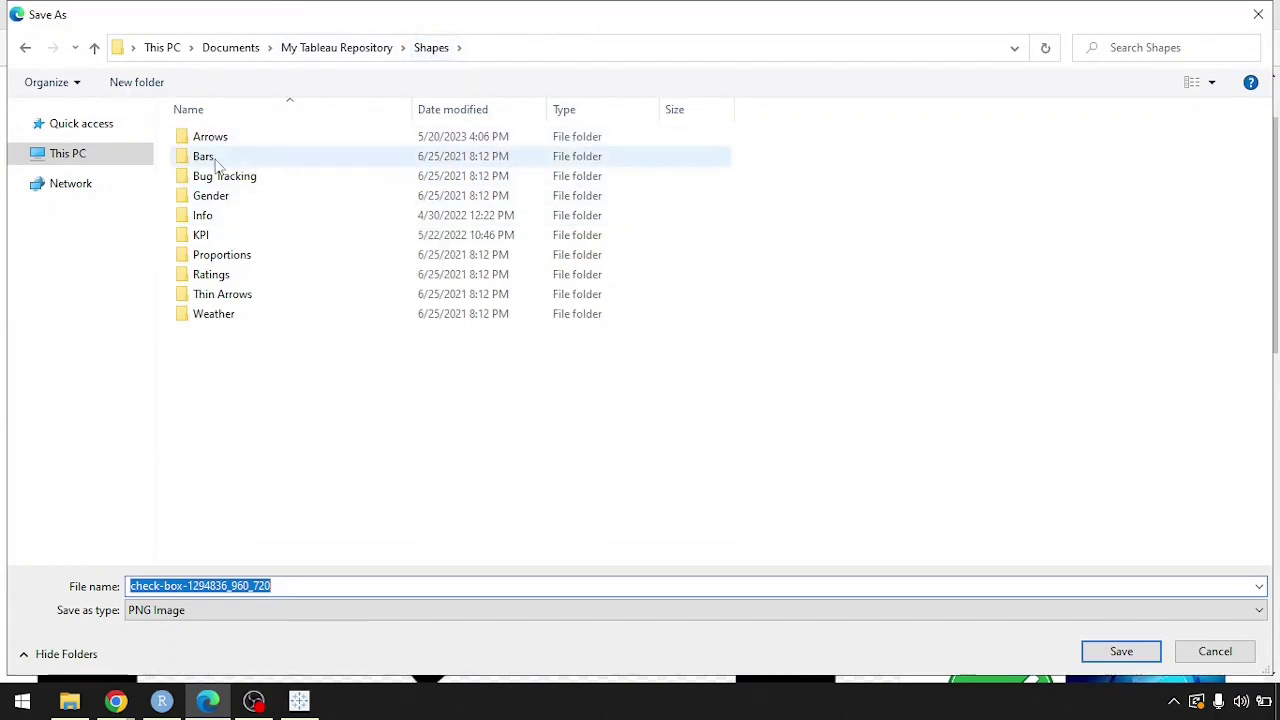
pyautogui.doubleClick(226, 235)
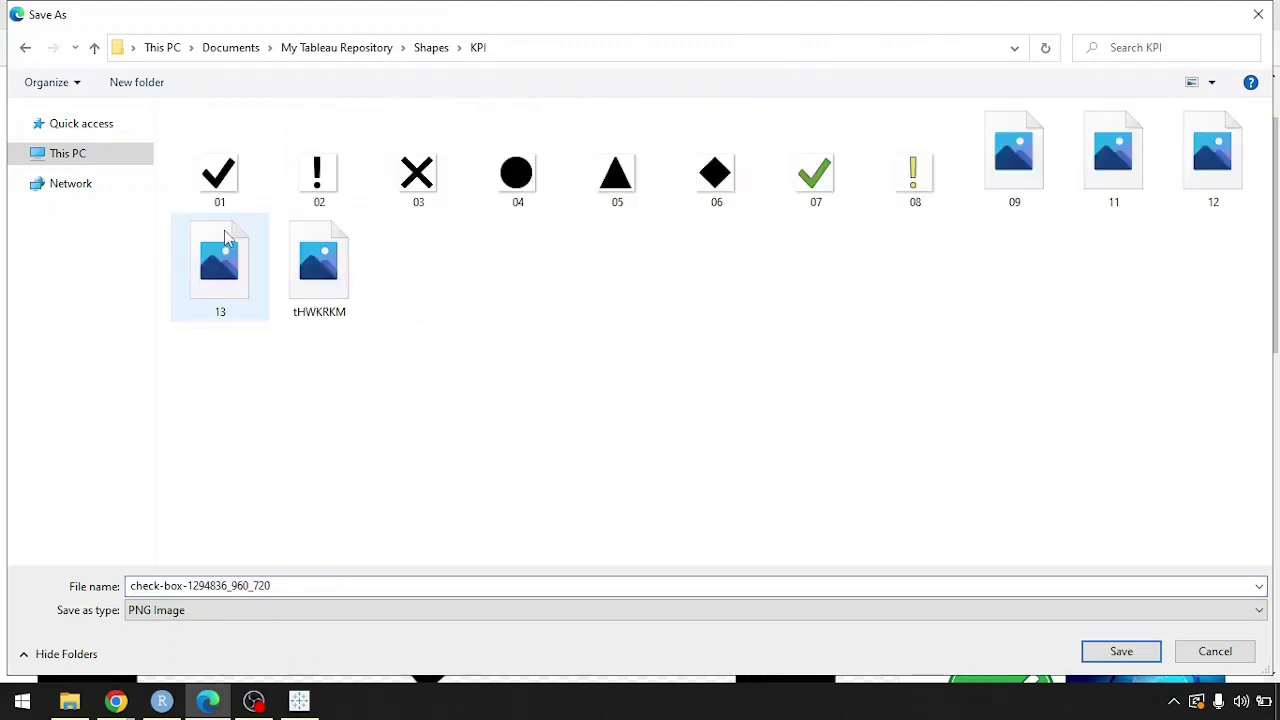
pyautogui.click(298, 585)
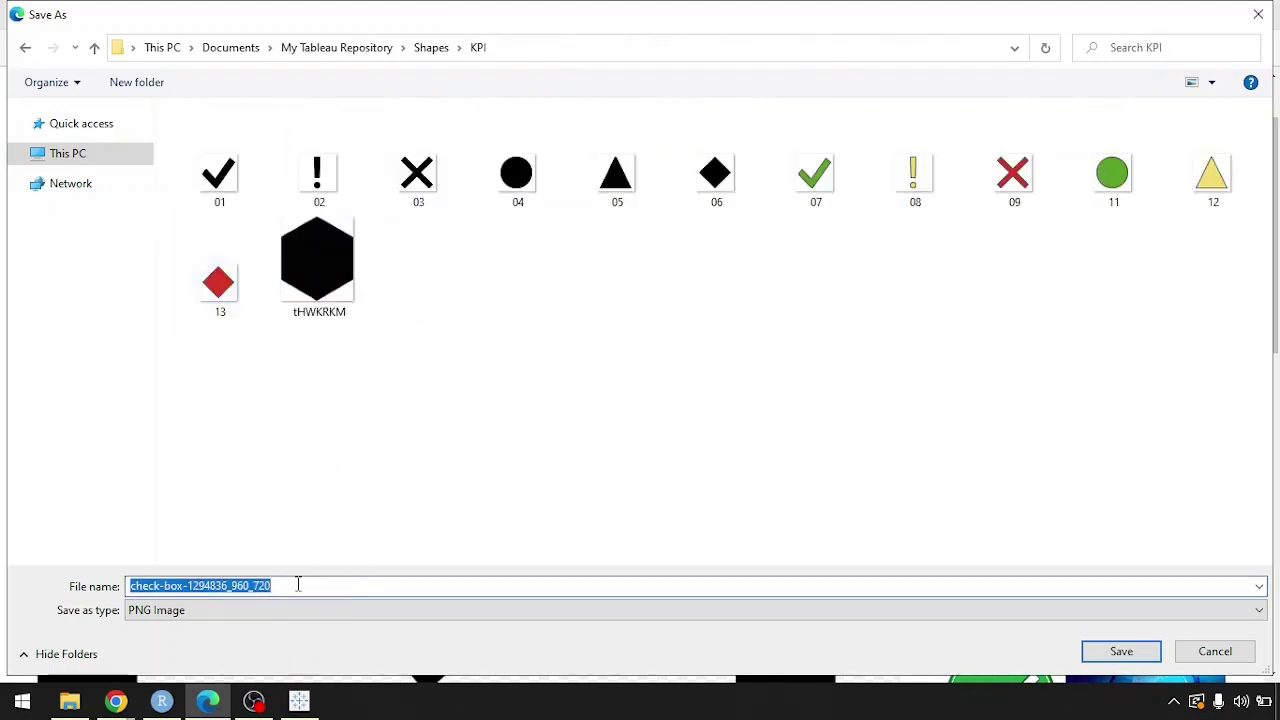
pyautogui.write('Test1')
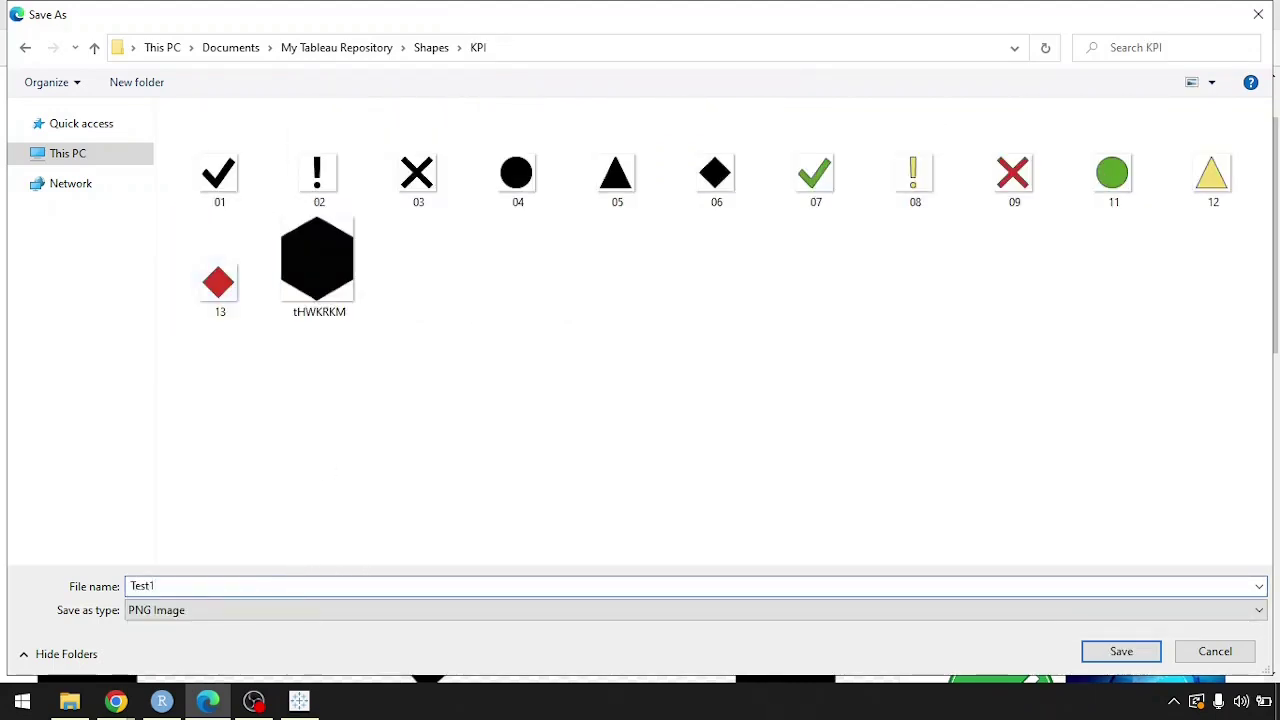
pyautogui.click(1121, 651)
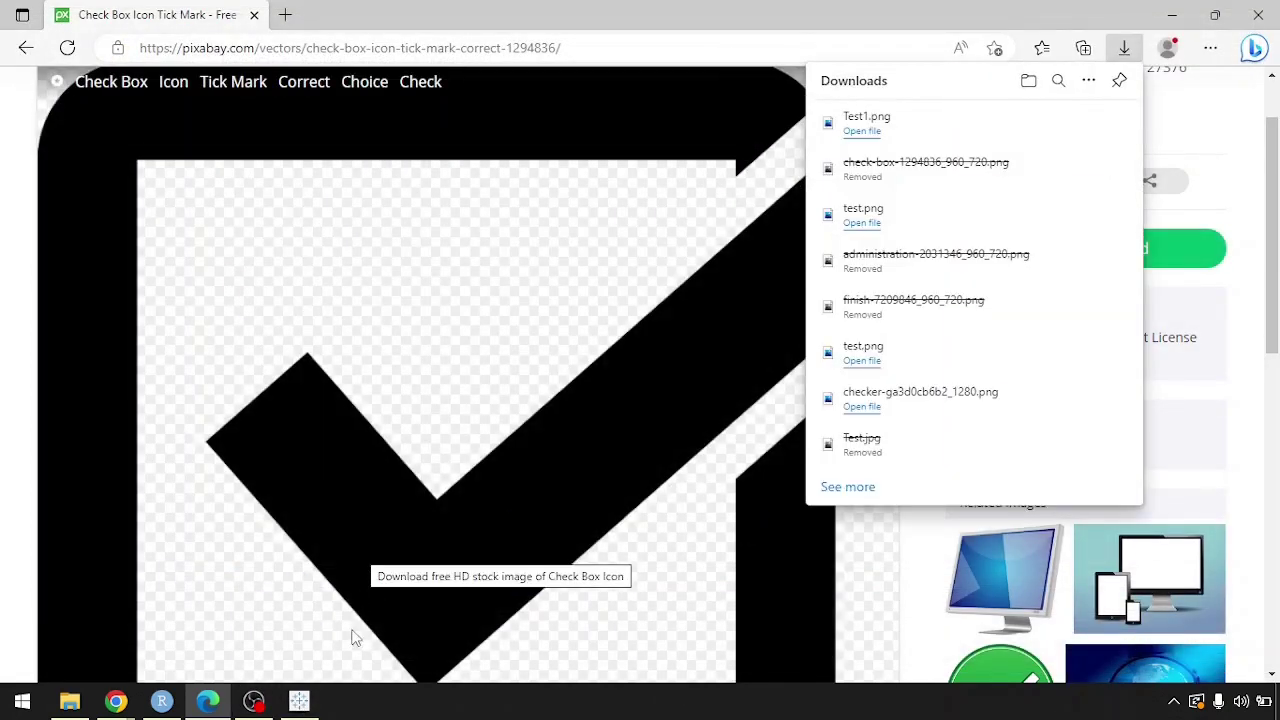
# - Switch back to Tableau and reload the shapes of the KPI palette in the shape editor
pyautogui.click(302, 702)
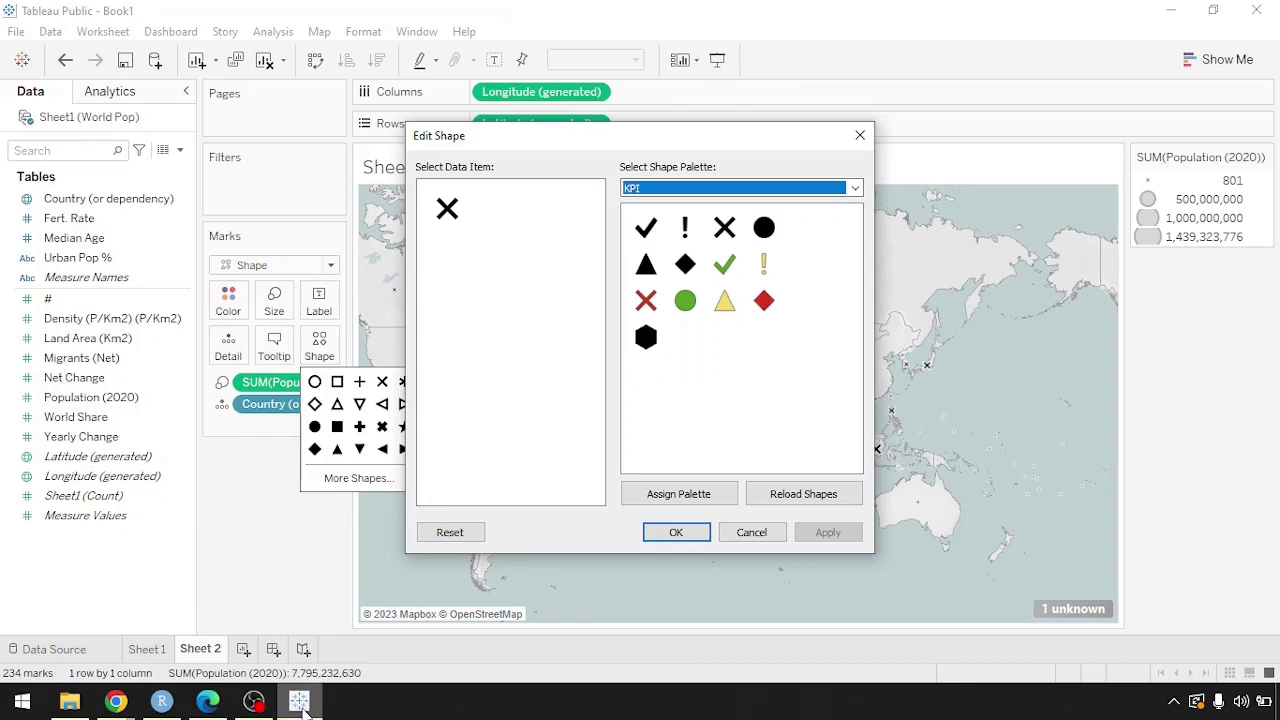
pyautogui.click(665, 189)
pyautogui.click(665, 189)
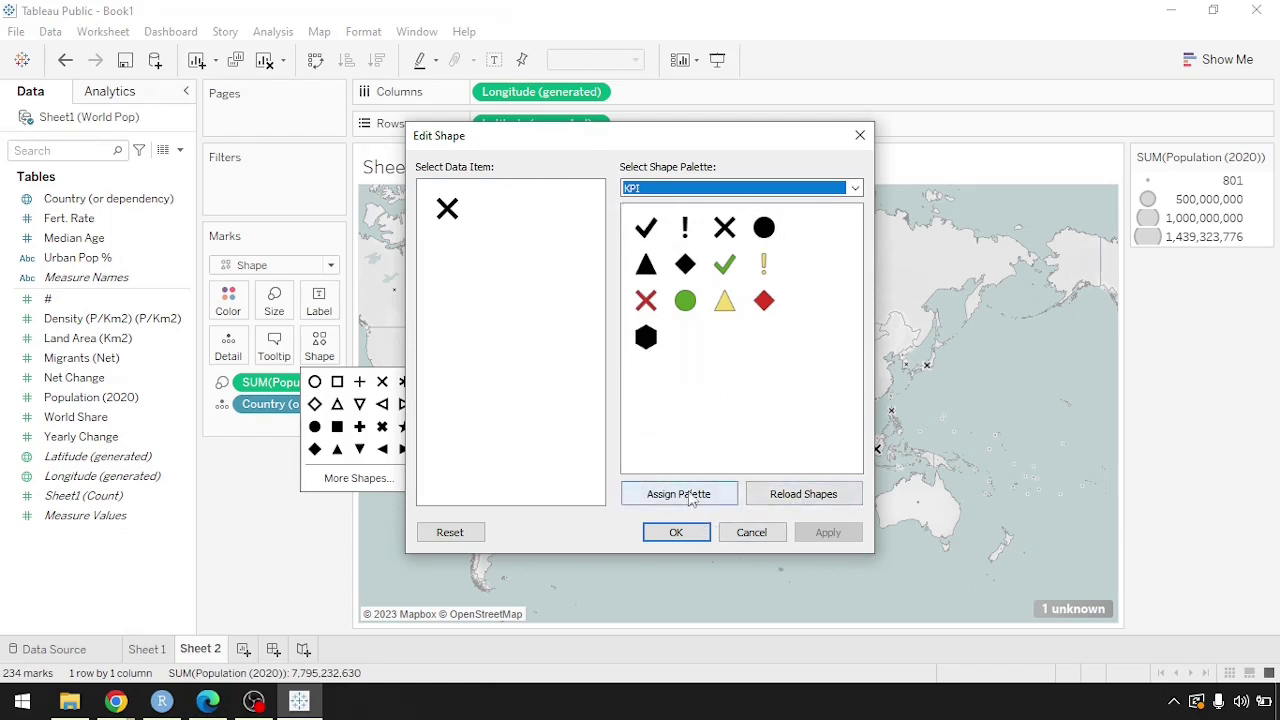
pyautogui.click(745, 376)
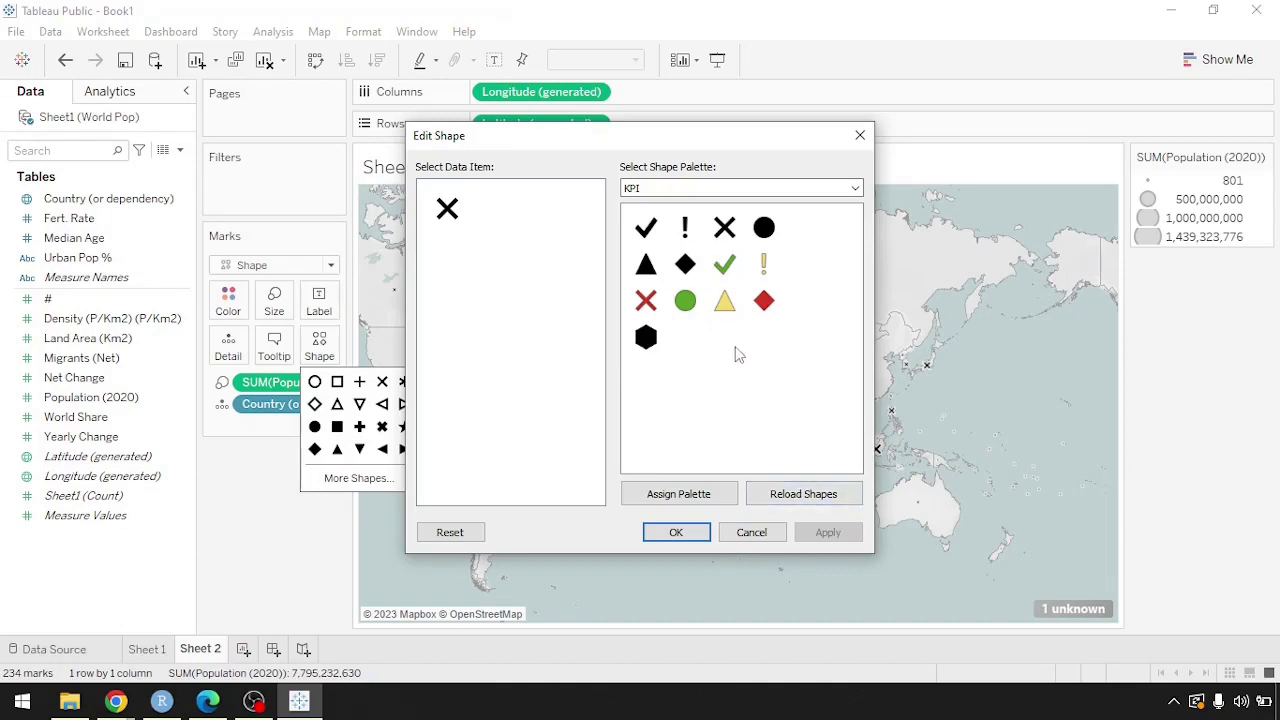
pyautogui.click(810, 500)
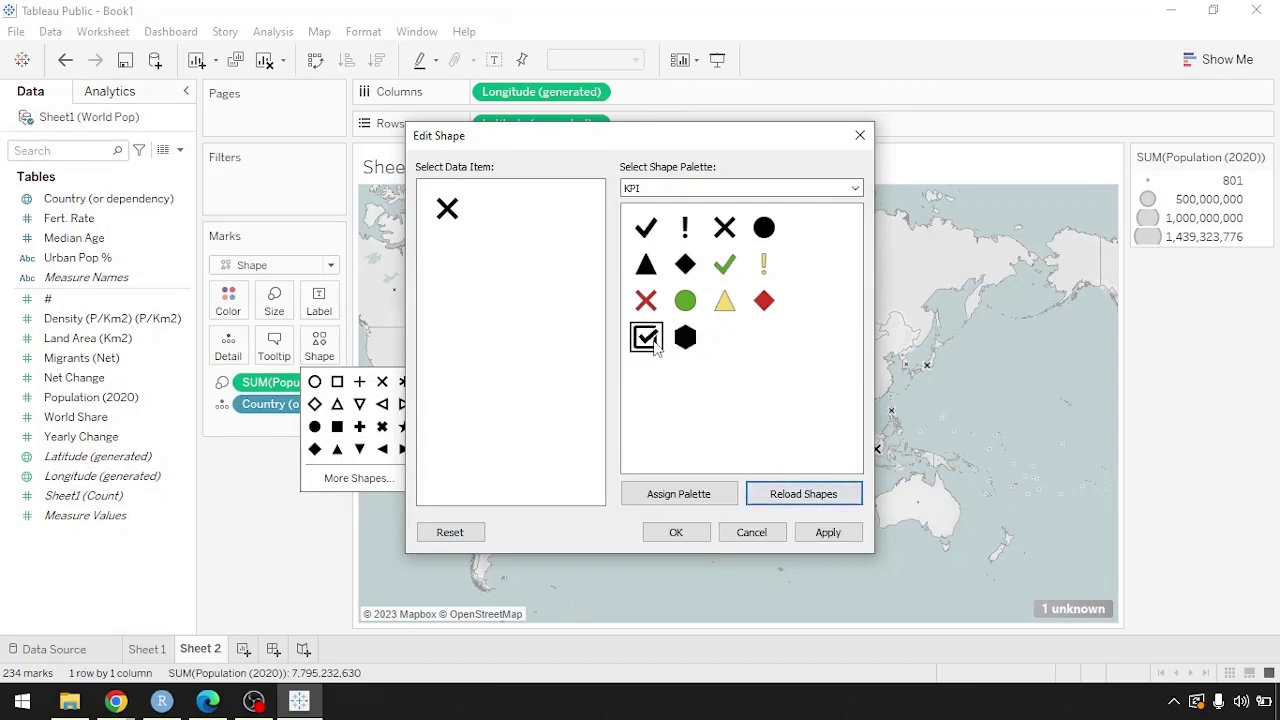
# - Assign the custom check box shape from the KPI palette to the map marks and view them closer around Asia
pyautogui.click(647, 338)
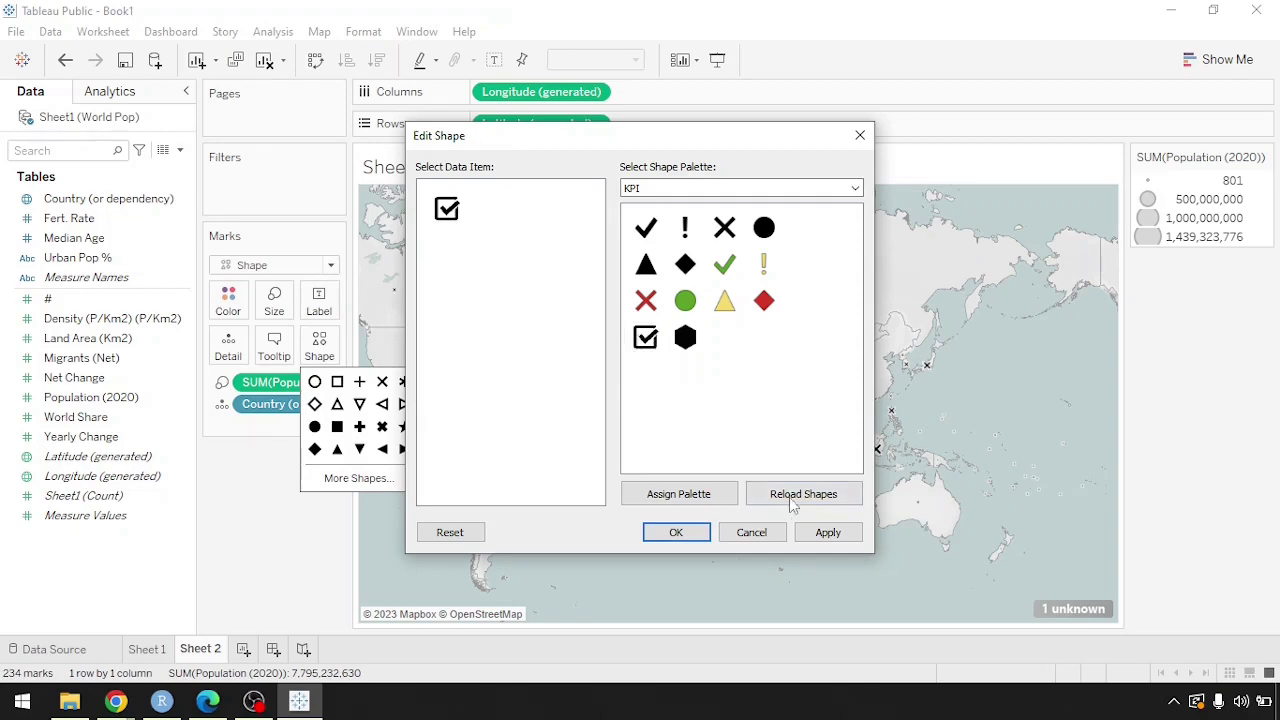
pyautogui.click(829, 531)
pyautogui.click(676, 533)
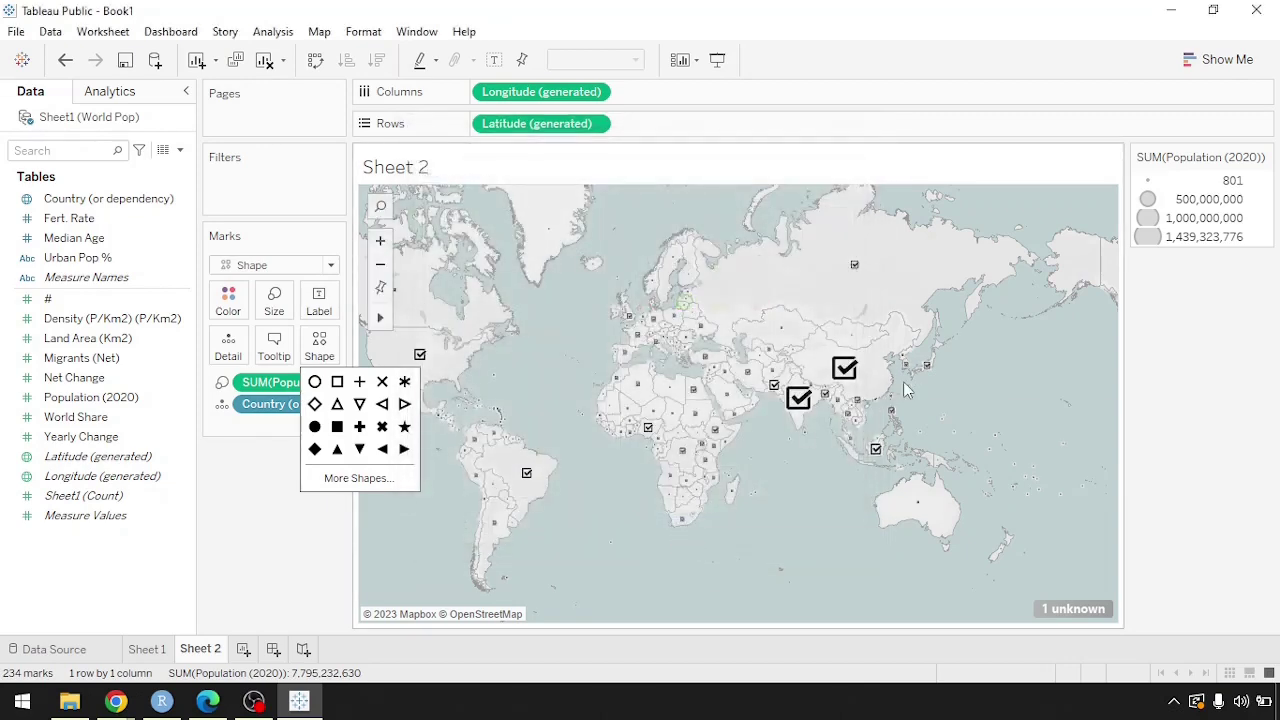
pyautogui.scroll(5, 905, 390)
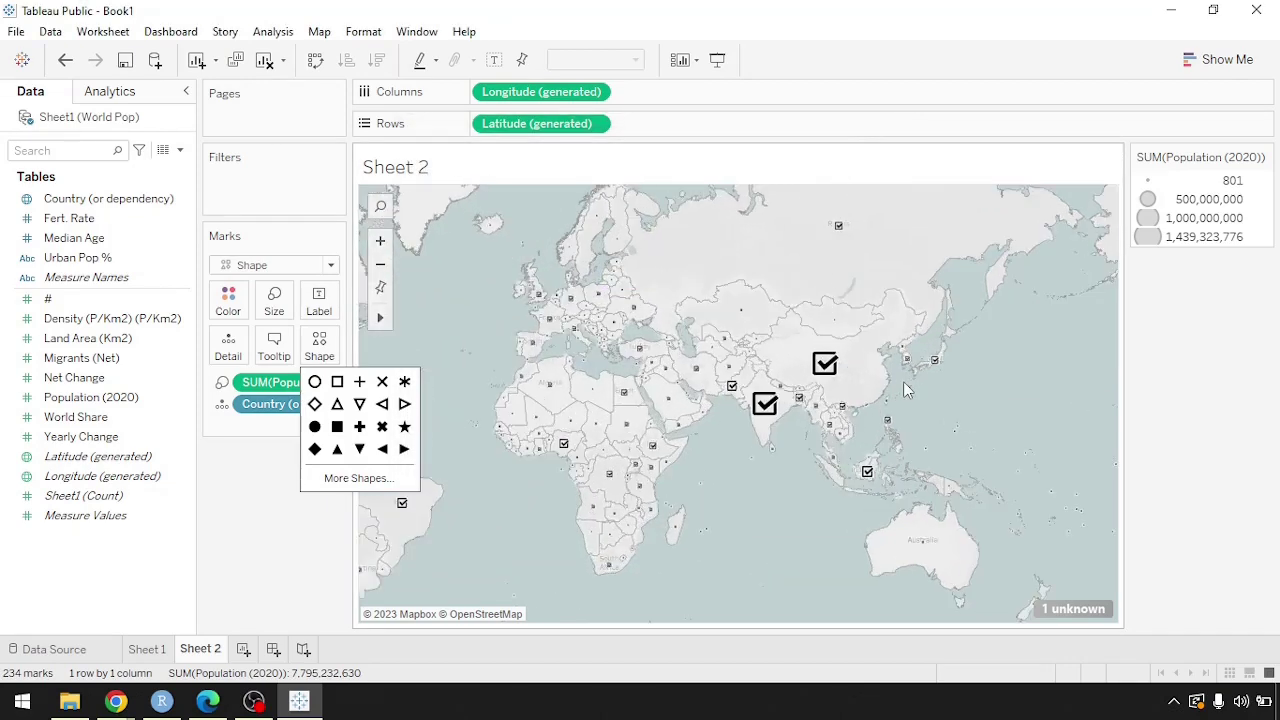
pyautogui.scroll(-2, 902, 382)
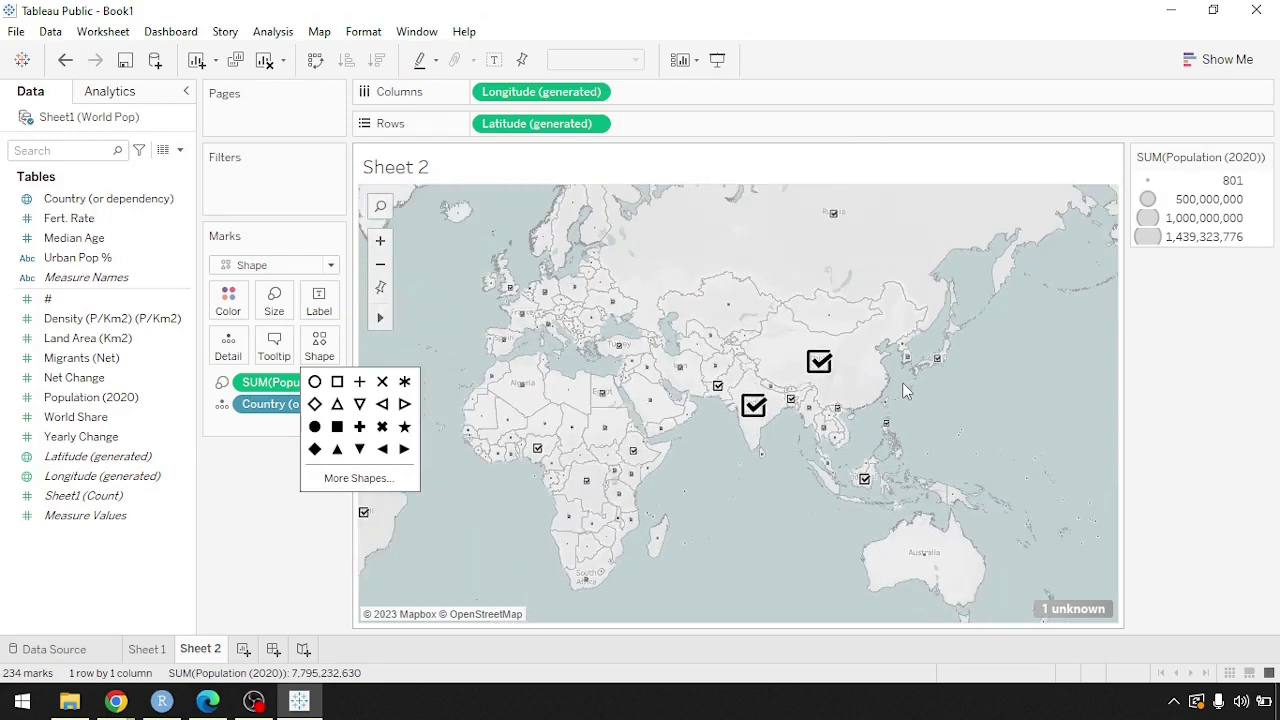
pyautogui.click(963, 402)
# - Color the map marks by Population (2020)
pyautogui.moveTo(790, 418)
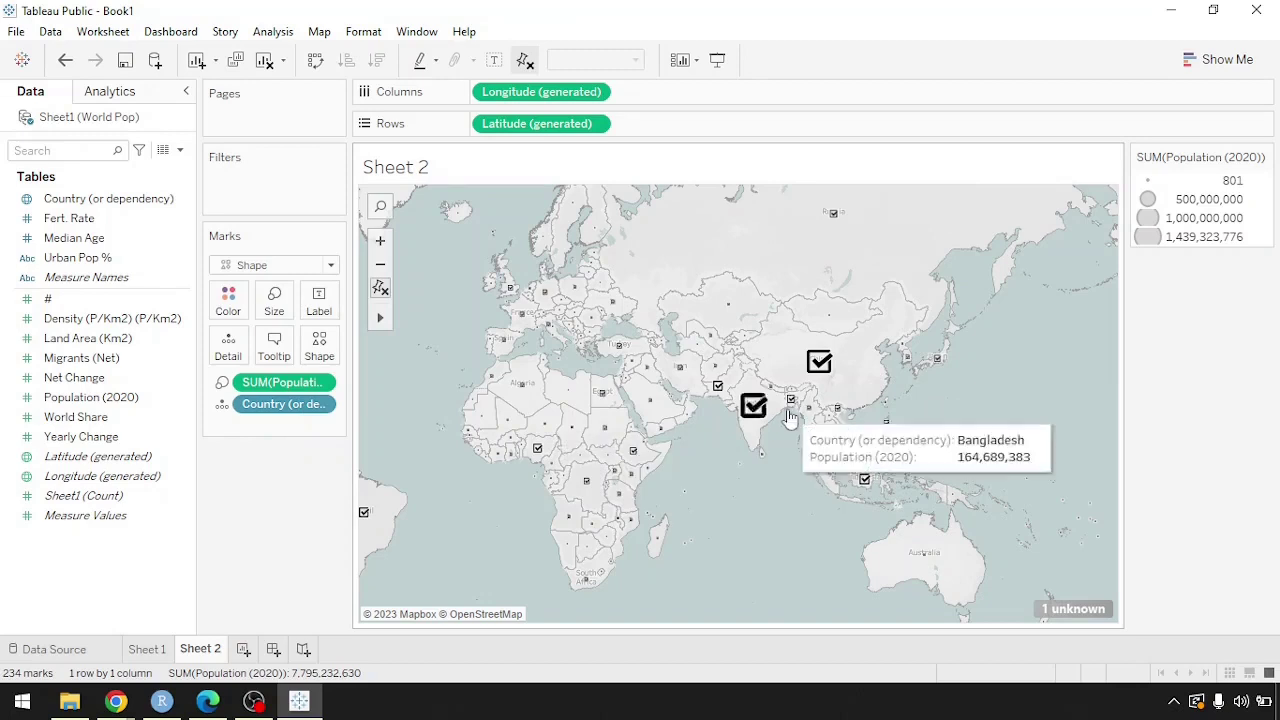
pyautogui.moveTo(941, 365)
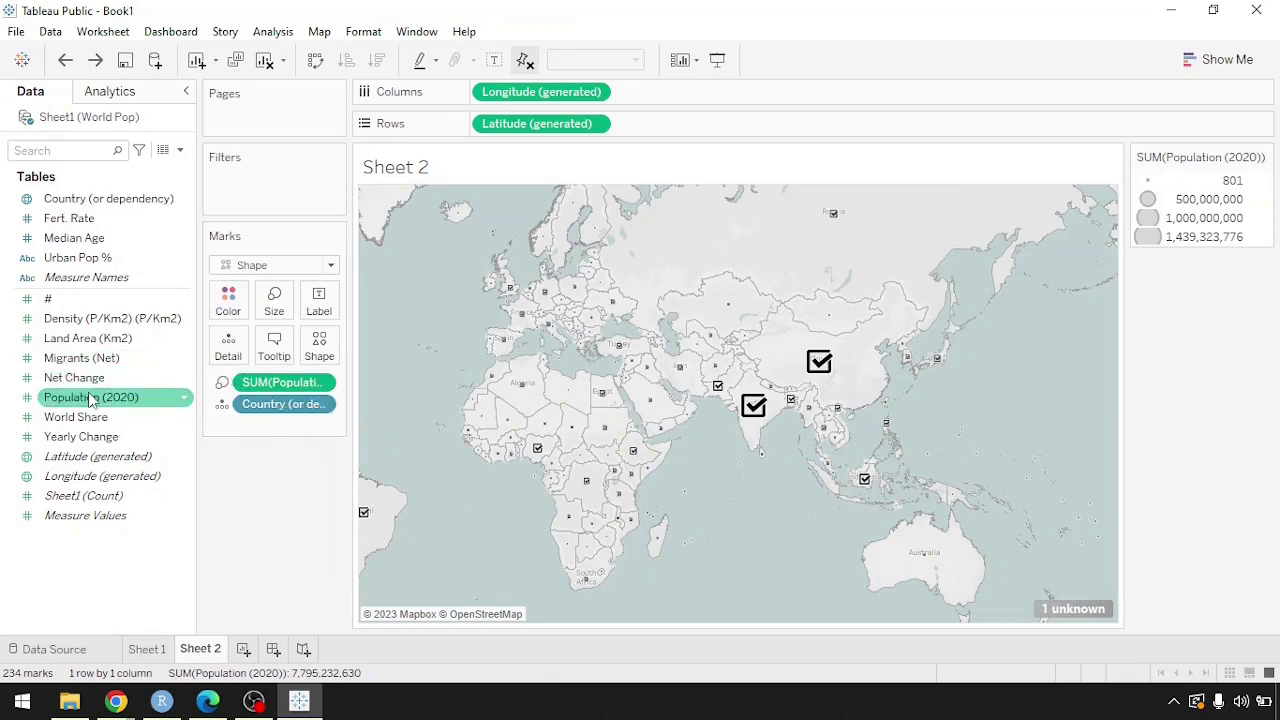
pyautogui.moveTo(88, 399); pyautogui.dragTo(233, 302)
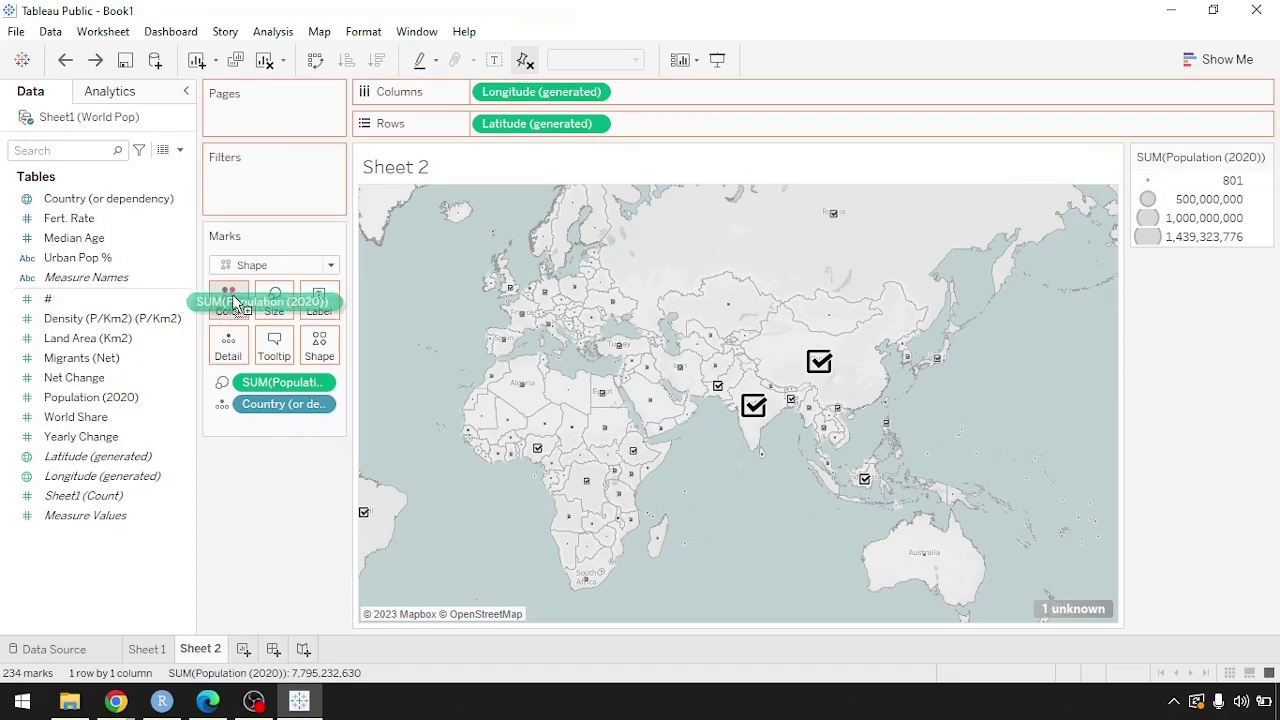
pyautogui.moveTo(233, 302)
pyautogui.mouseDown()
pyautogui.moveTo(215, 333)
pyautogui.moveTo(100, 420)
pyautogui.moveTo(96, 391)
pyautogui.moveTo(232, 302)
pyautogui.mouseUp()
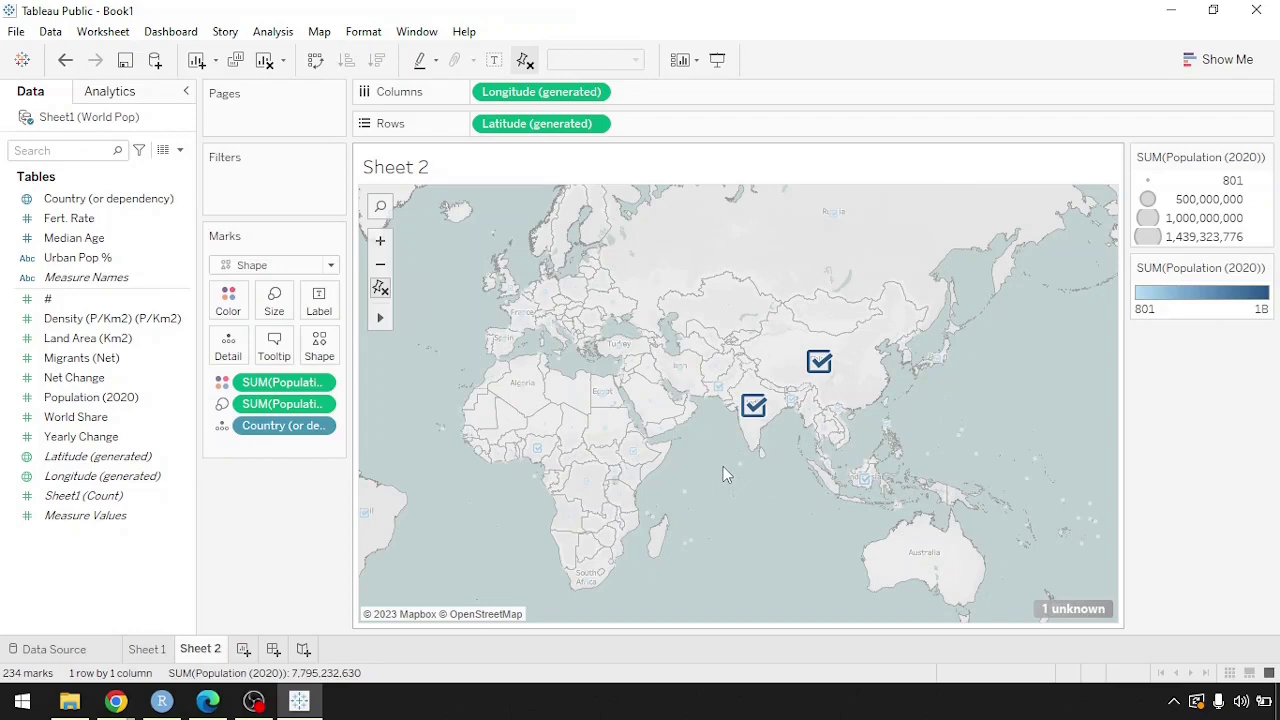
# - Set the color palette for Population (2020) to Red
pyautogui.click(228, 300)
pyautogui.click(257, 360)
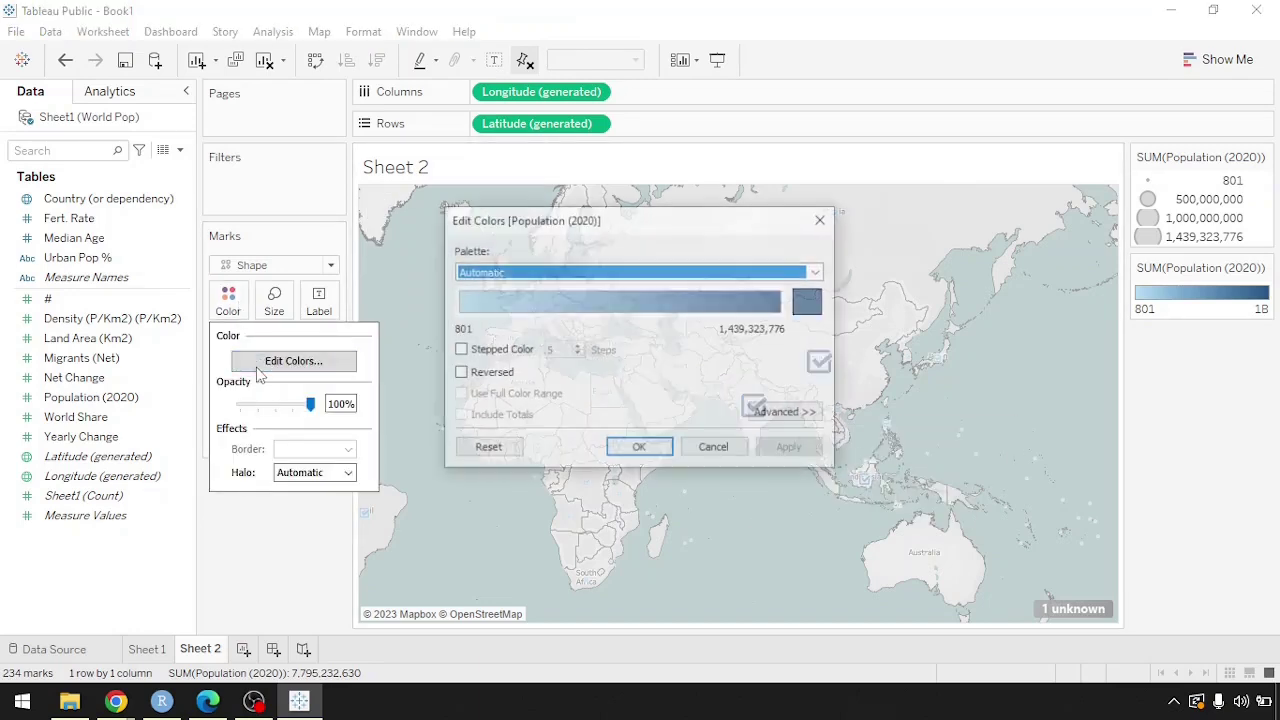
pyautogui.click(551, 271)
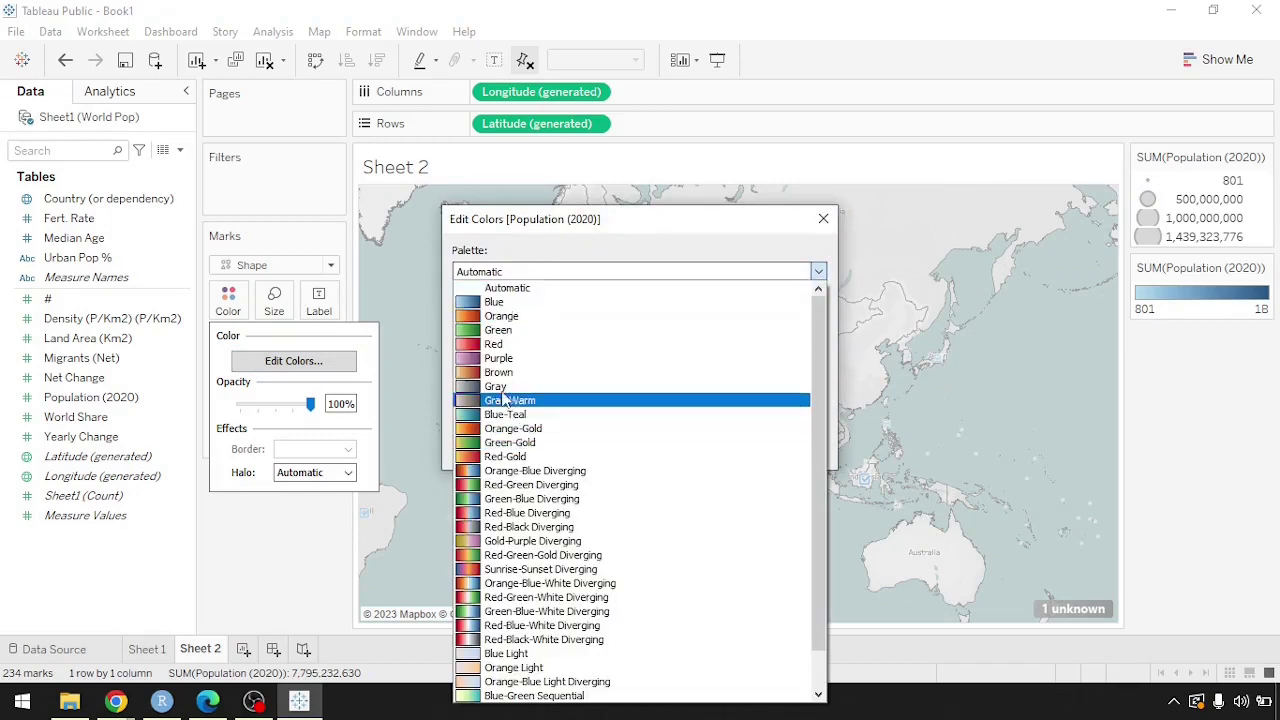
pyautogui.click(495, 346)
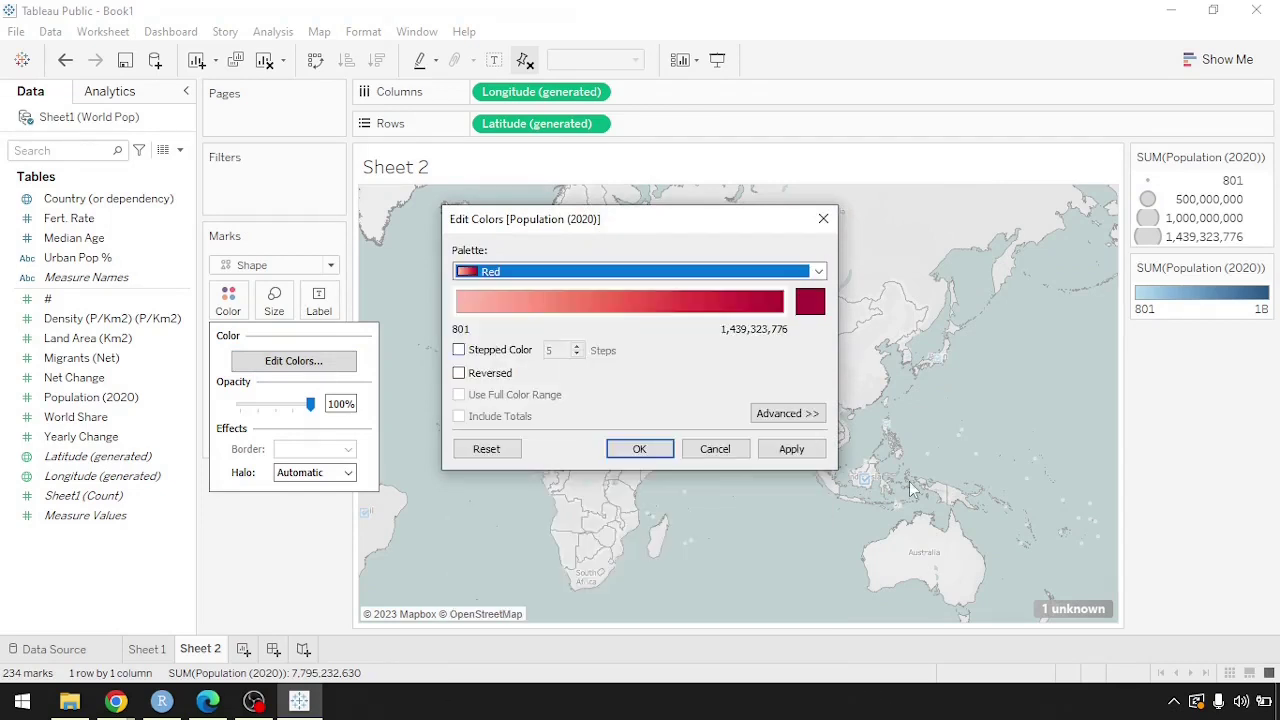
pyautogui.click(808, 455)
pyautogui.click(639, 449)
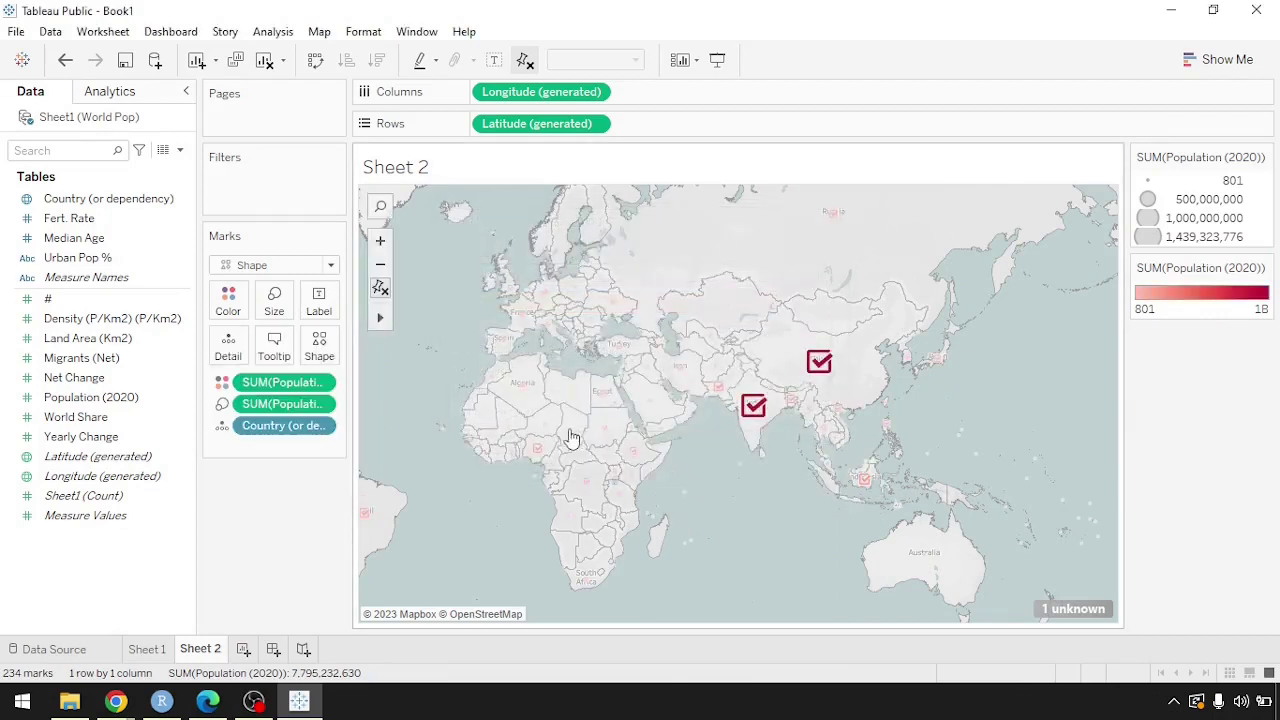
# - Increase the size of the check box marks and check them on the map across Africa and Asia
pyautogui.moveTo(543, 434)
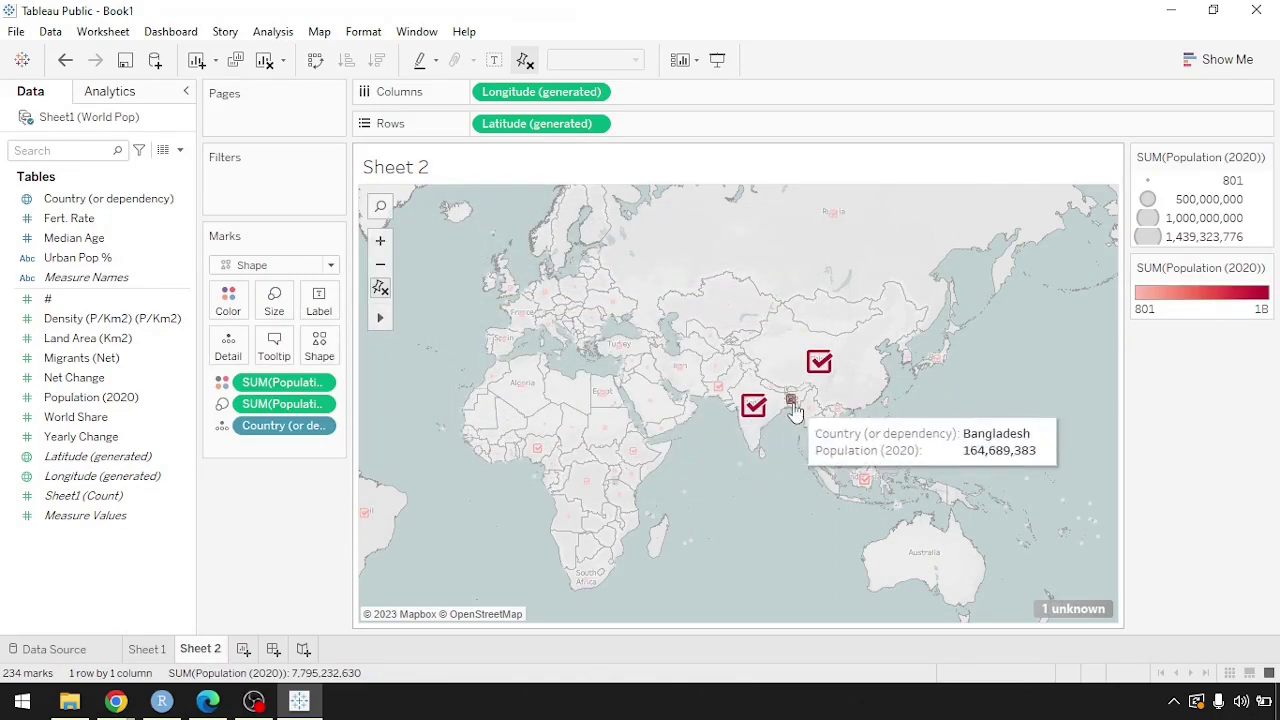
pyautogui.click(268, 312)
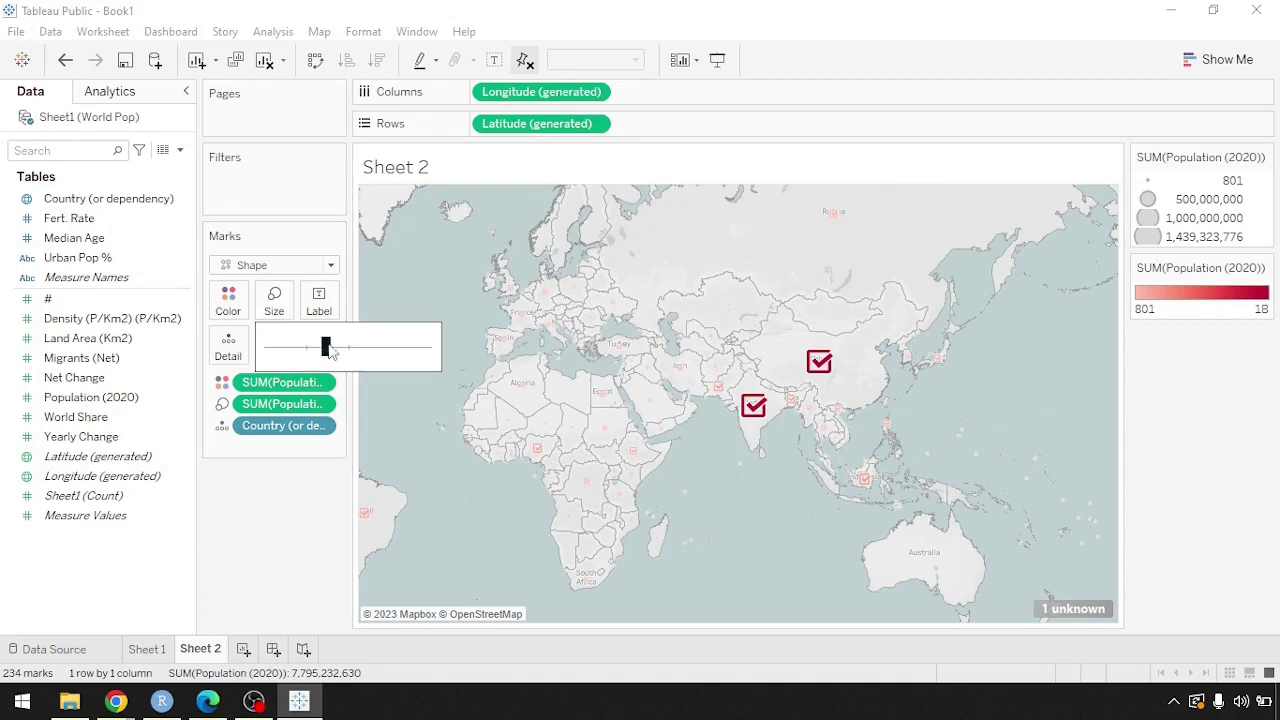
pyautogui.moveTo(333, 349); pyautogui.dragTo(352, 356)
pyautogui.scroll(3, 565, 427)
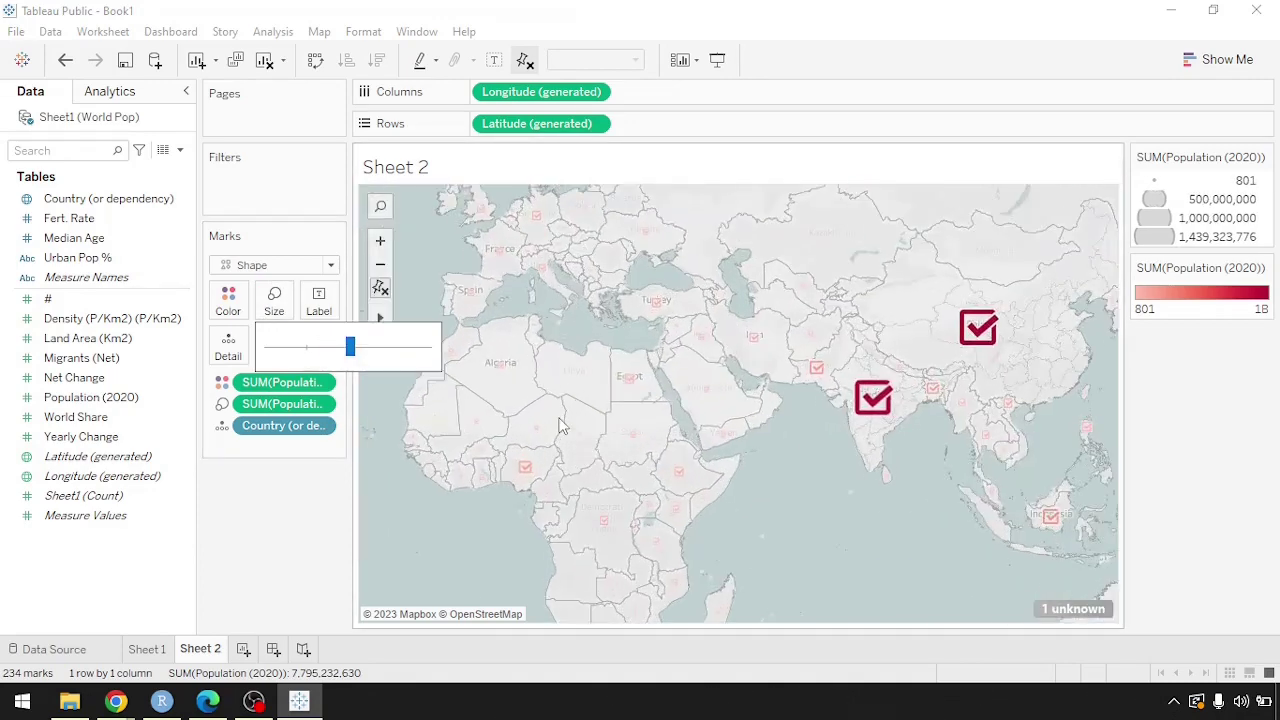
pyautogui.scroll(2, 864, 509)
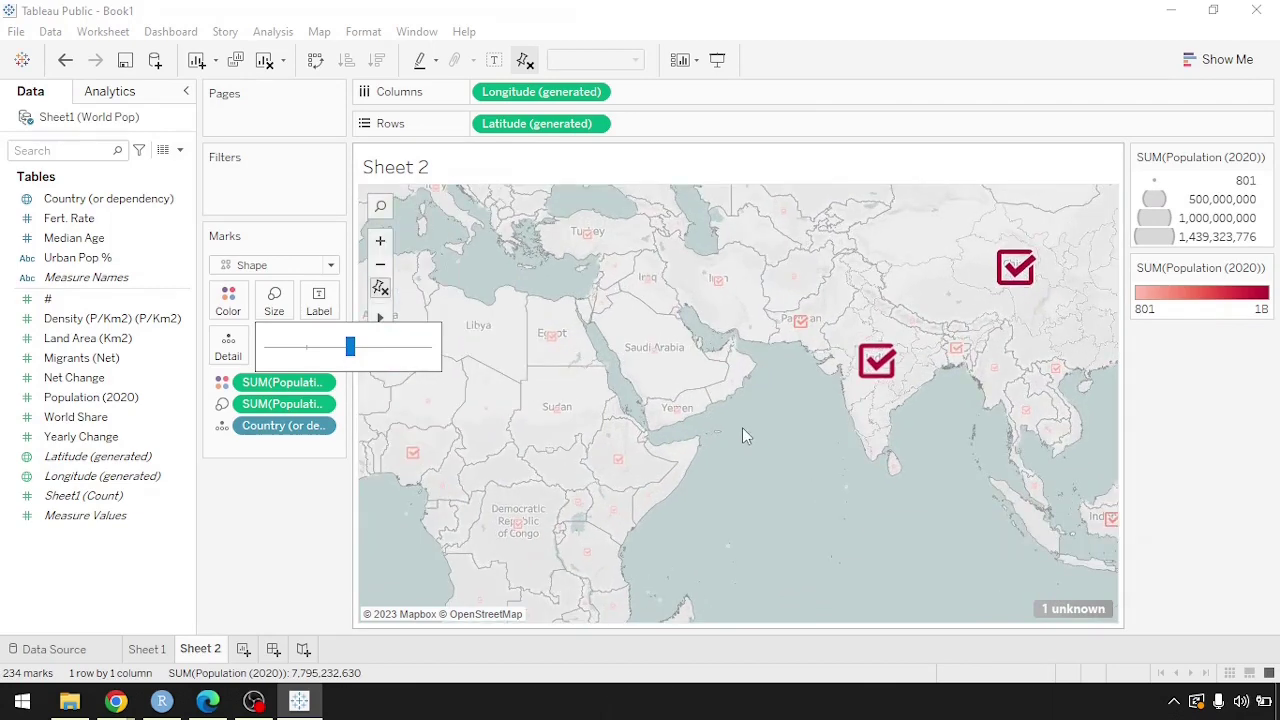
pyautogui.scroll(-3, 742, 430)
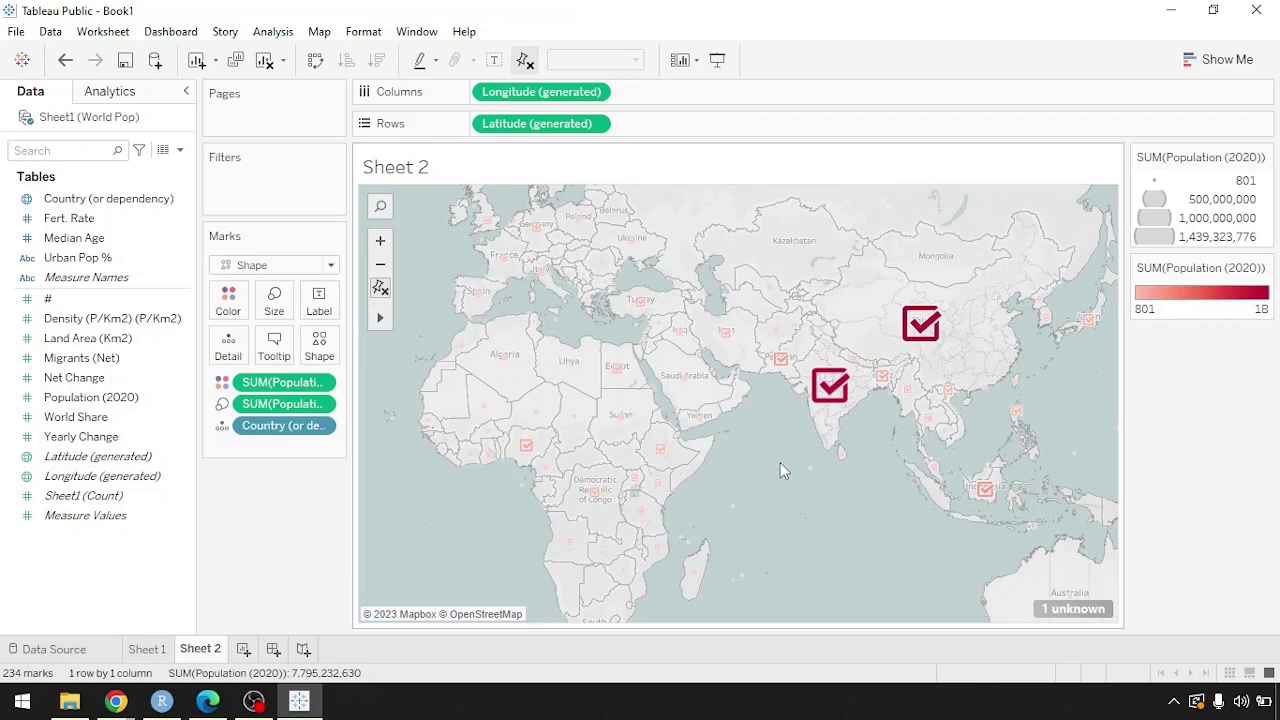
# - Create a calculated field named "OverPop VS LighPop"
pyautogui.click(180, 151)
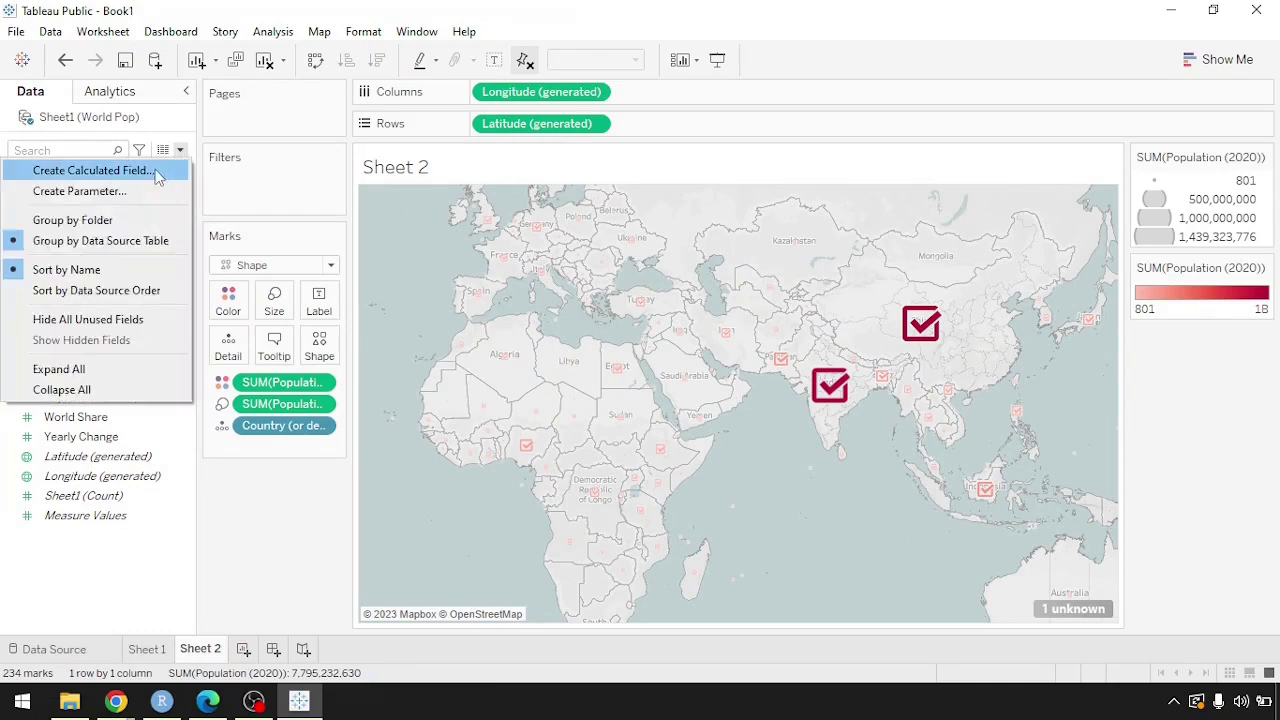
pyautogui.click(155, 177)
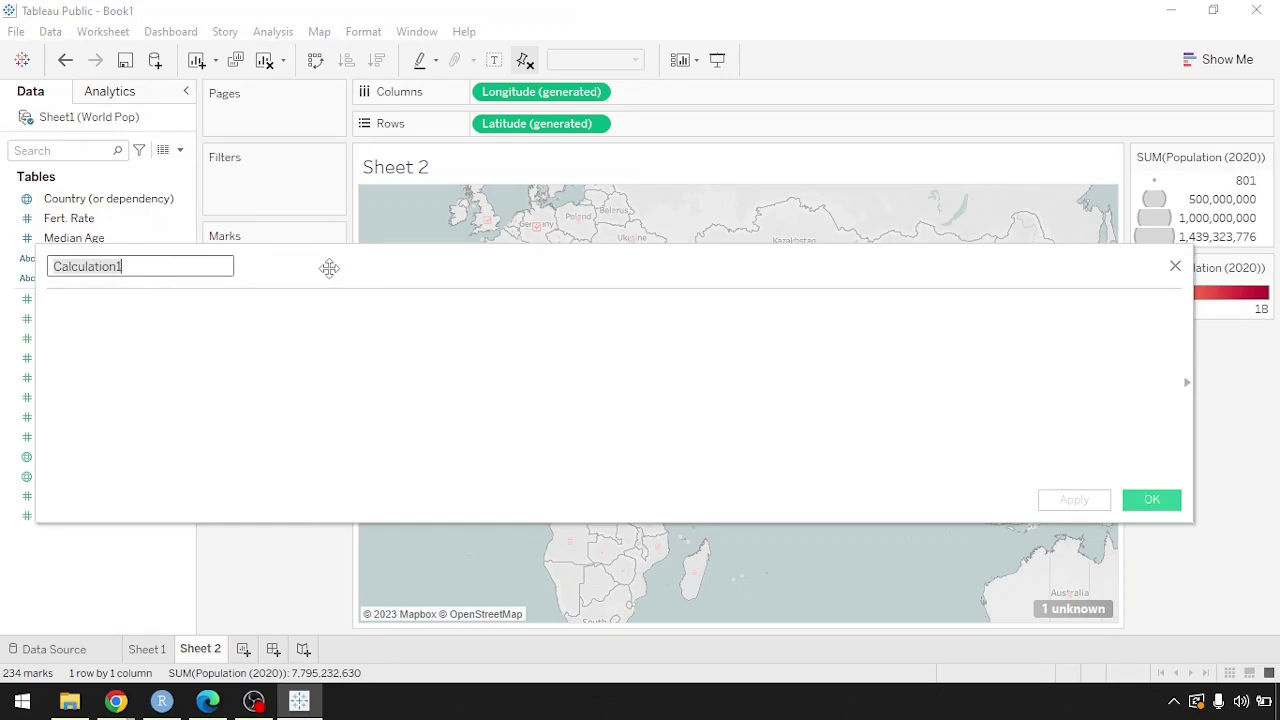
pyautogui.write('OverPo')
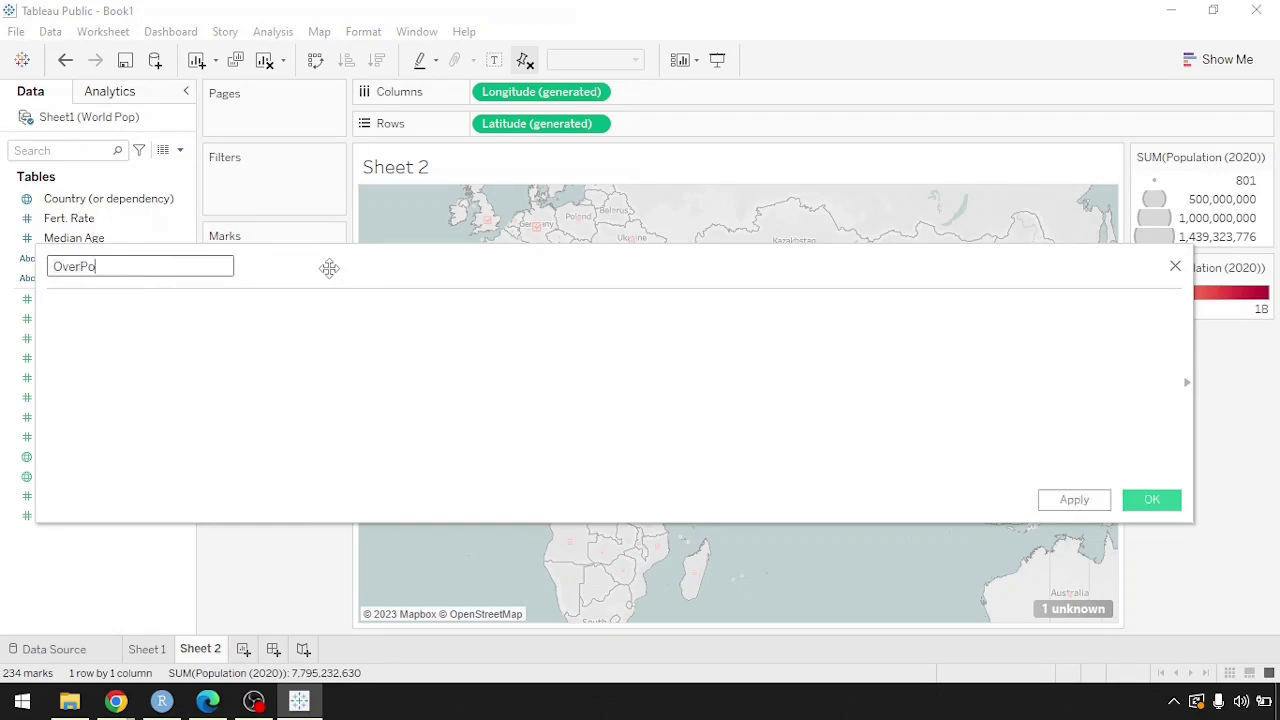
pyautogui.write('p VS Ligh')
pyautogui.write('Pop')
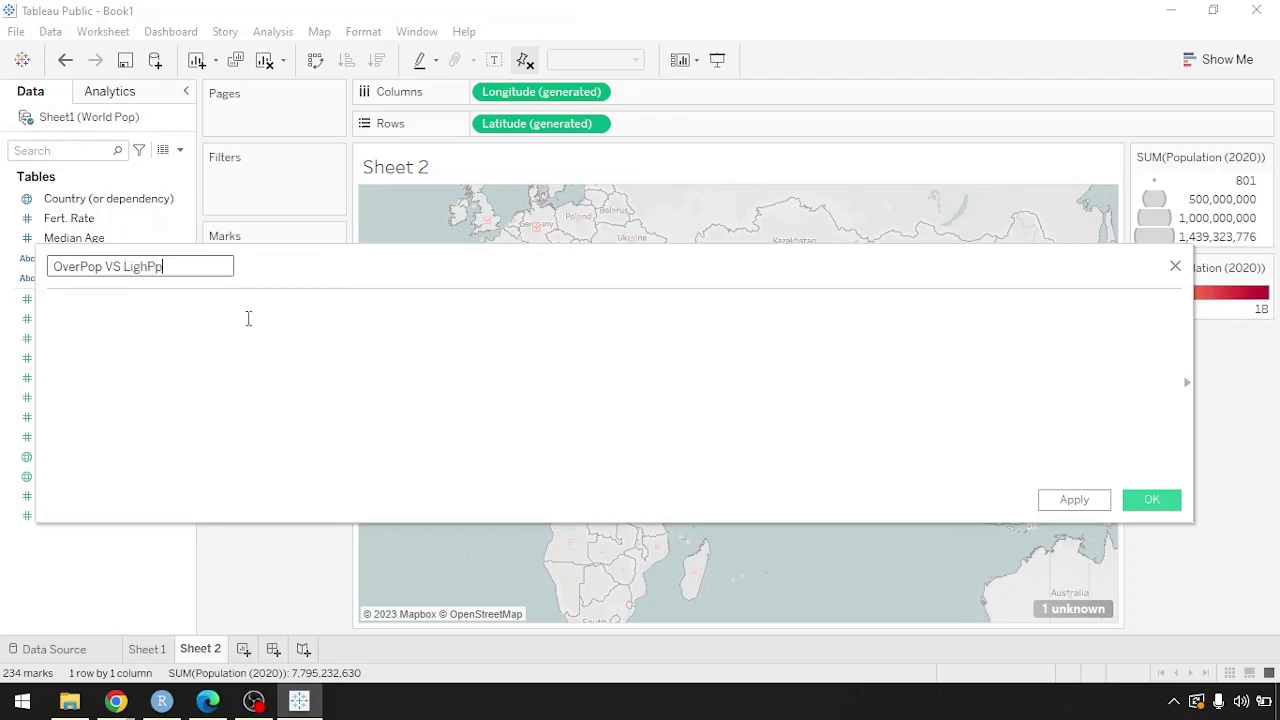
pyautogui.press('BackSpace')
pyautogui.press('BackSpace')
pyautogui.write('op')
pyautogui.press('Tab')
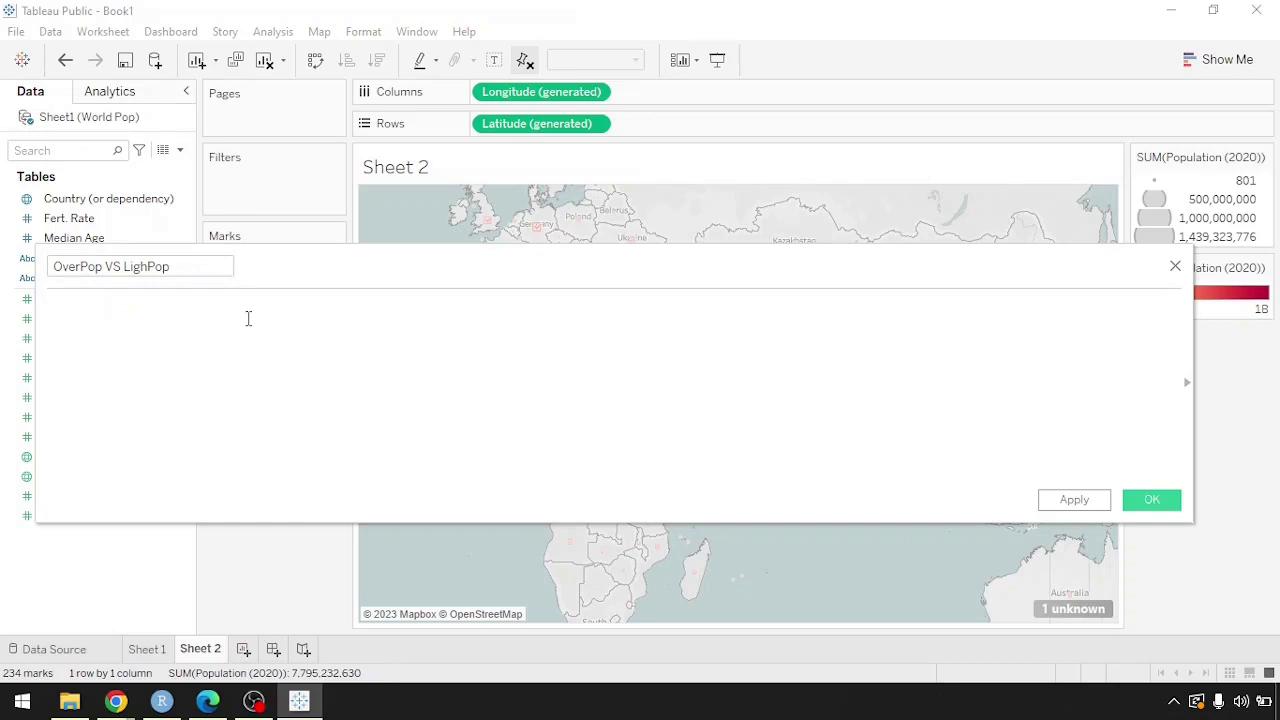
# - Begin the formula with the condition if [Population (2020)] > 100000000, written without thousands separators
pyautogui.write('if')
pyautogui.moveTo(283, 264); pyautogui.dragTo(430, 270)
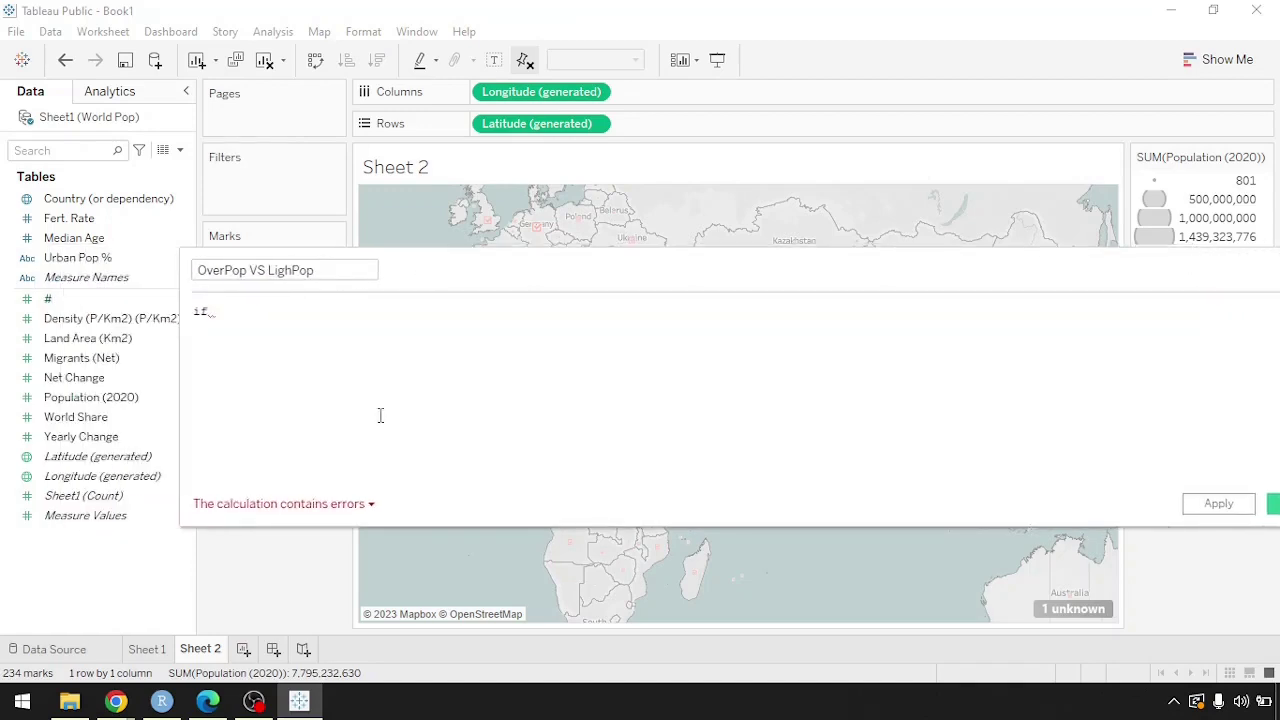
pyautogui.write('popu')
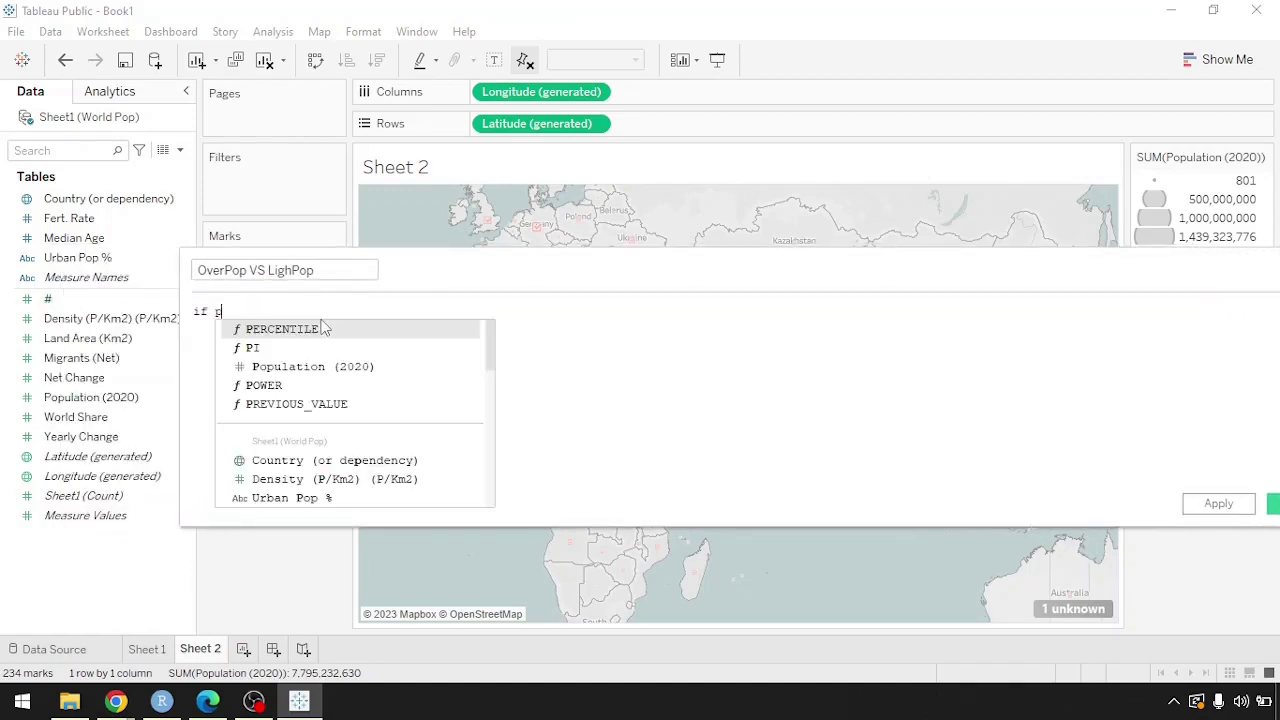
pyautogui.click(323, 328)
pyautogui.write('>')
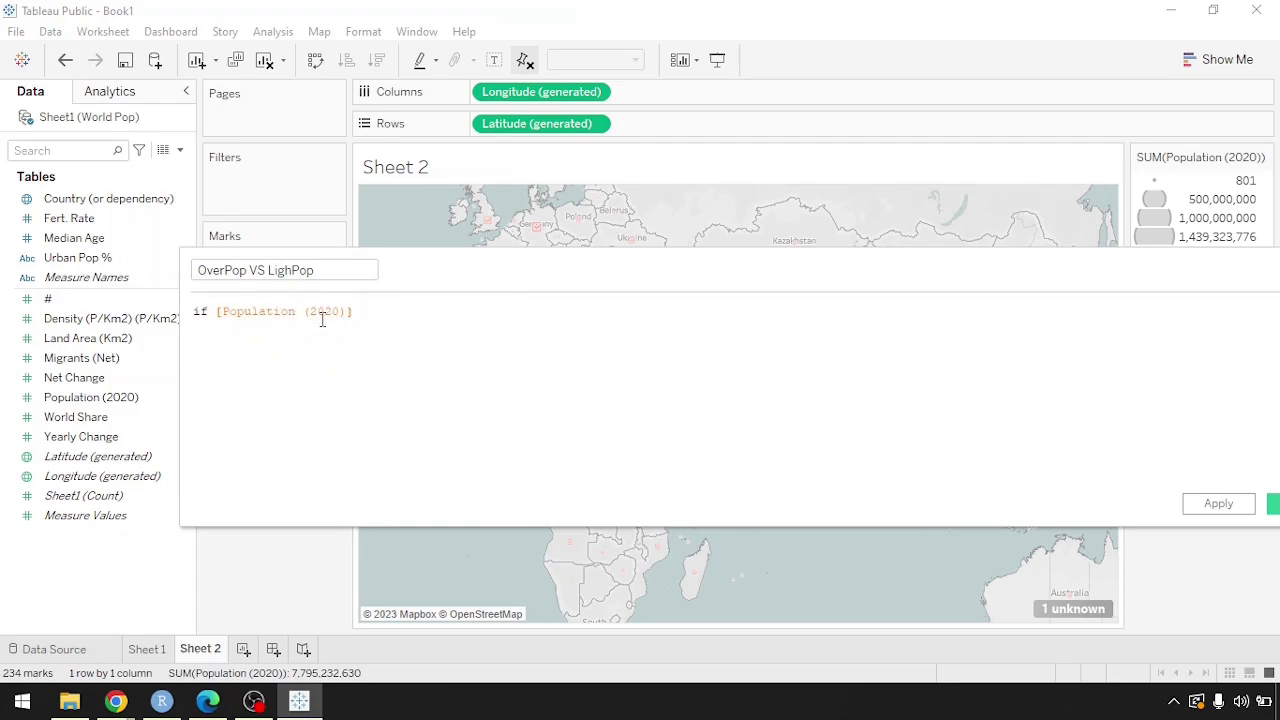
pyautogui.write(' 100,000,000')
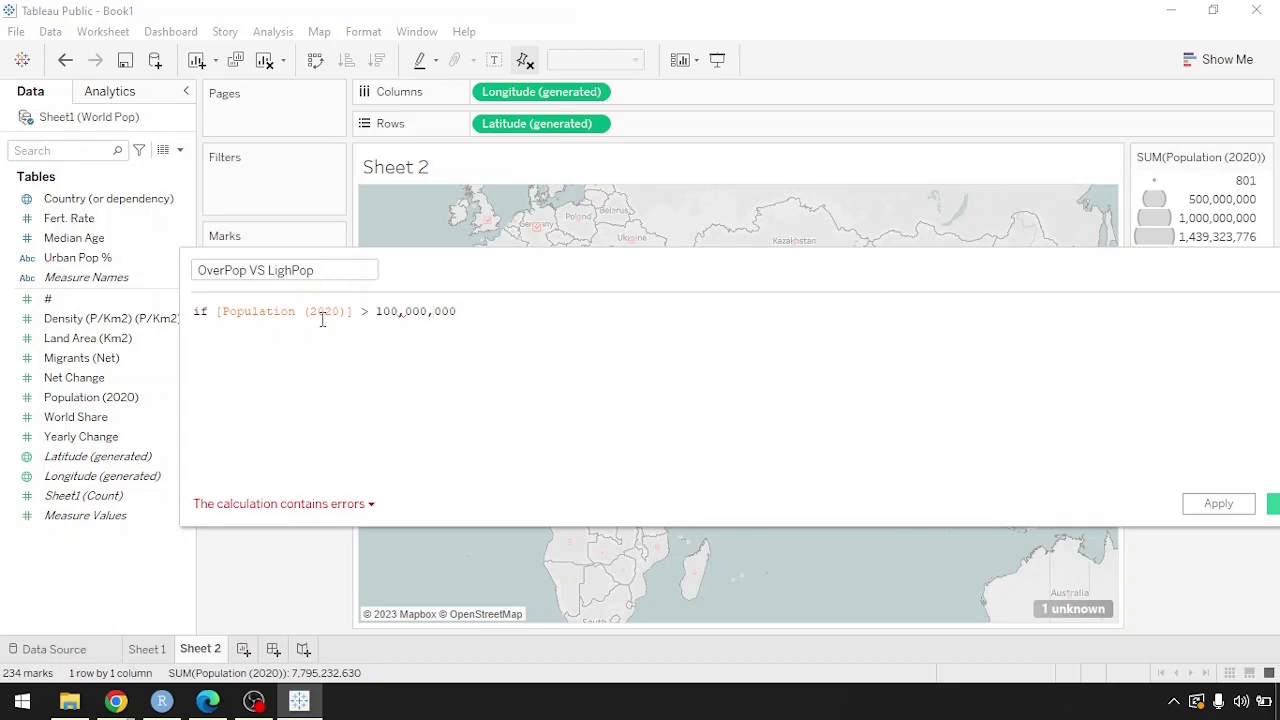
pyautogui.press('BackSpace')
pyautogui.press('Left')
pyautogui.press('Left')
pyautogui.press('Left')
pyautogui.press('BackSpace')
# - Complete the condition's line with THEN "Over Populated"
pyautogui.write('Then')
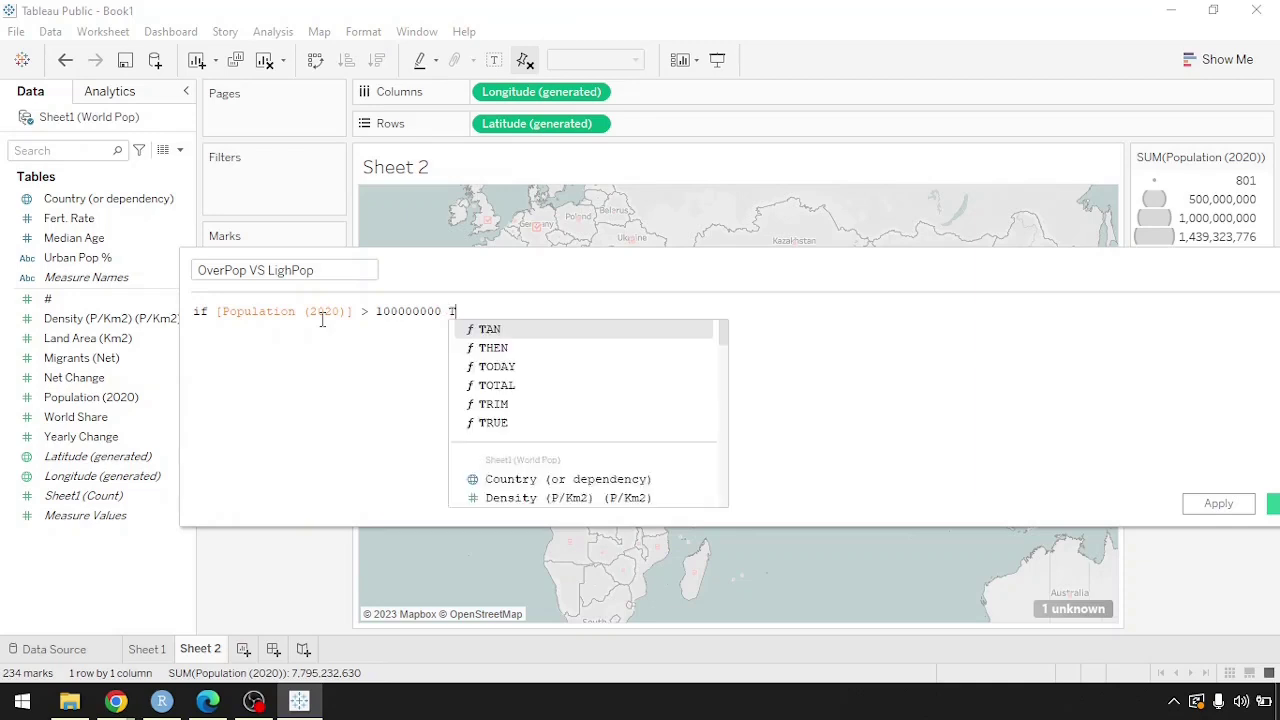
pyautogui.press('BackSpace')
pyautogui.press('BackSpace')
pyautogui.press('BackSpace')
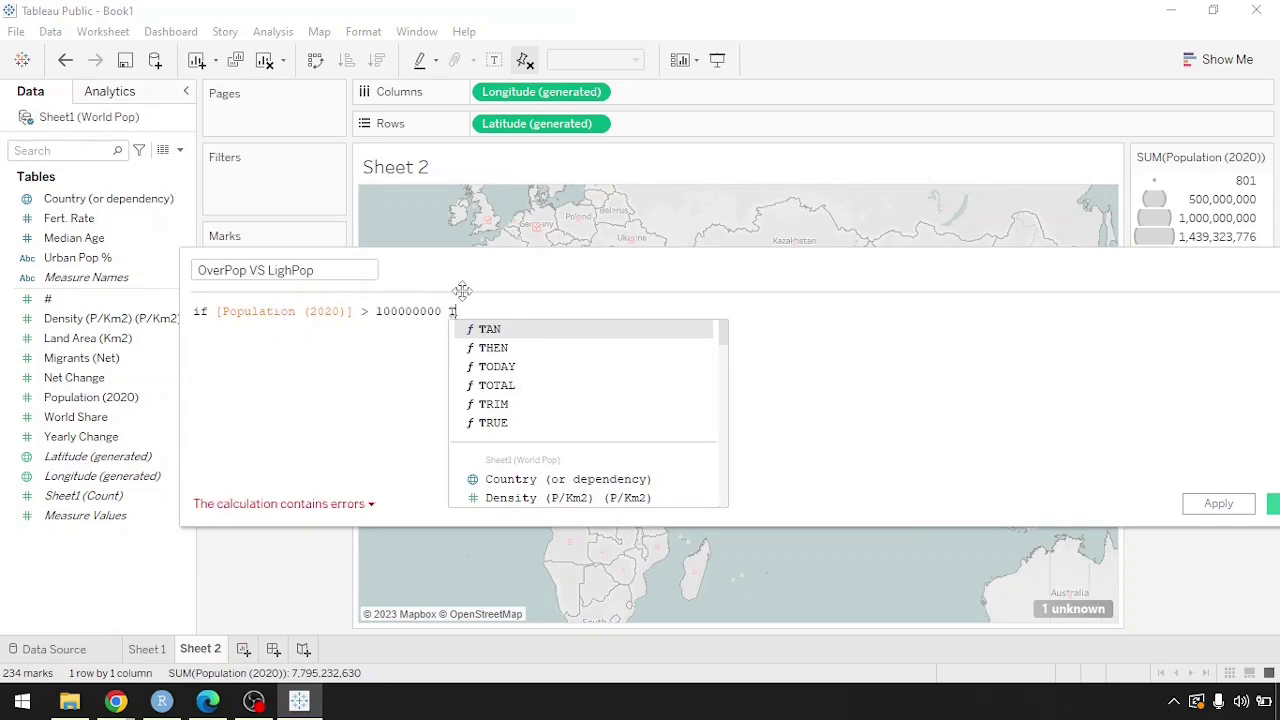
pyautogui.press('BackSpace')
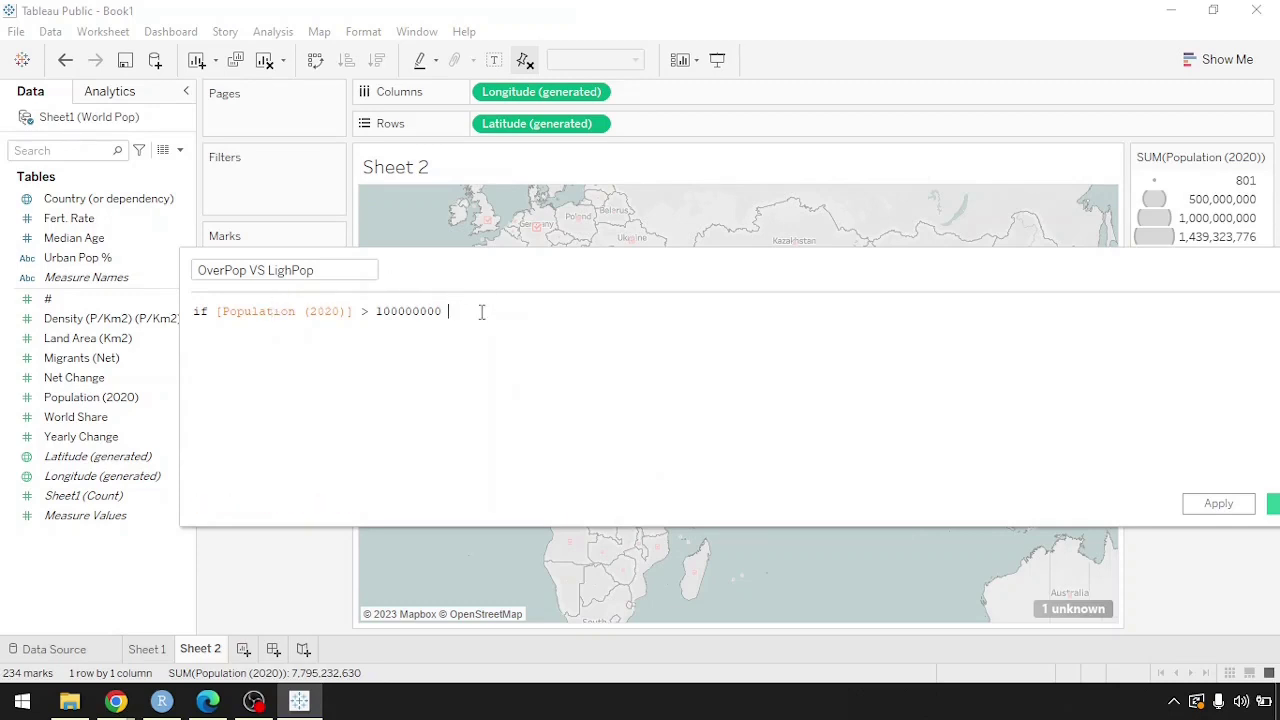
pyautogui.write('THEN "Over Populated"')
pyautogui.press('Return')
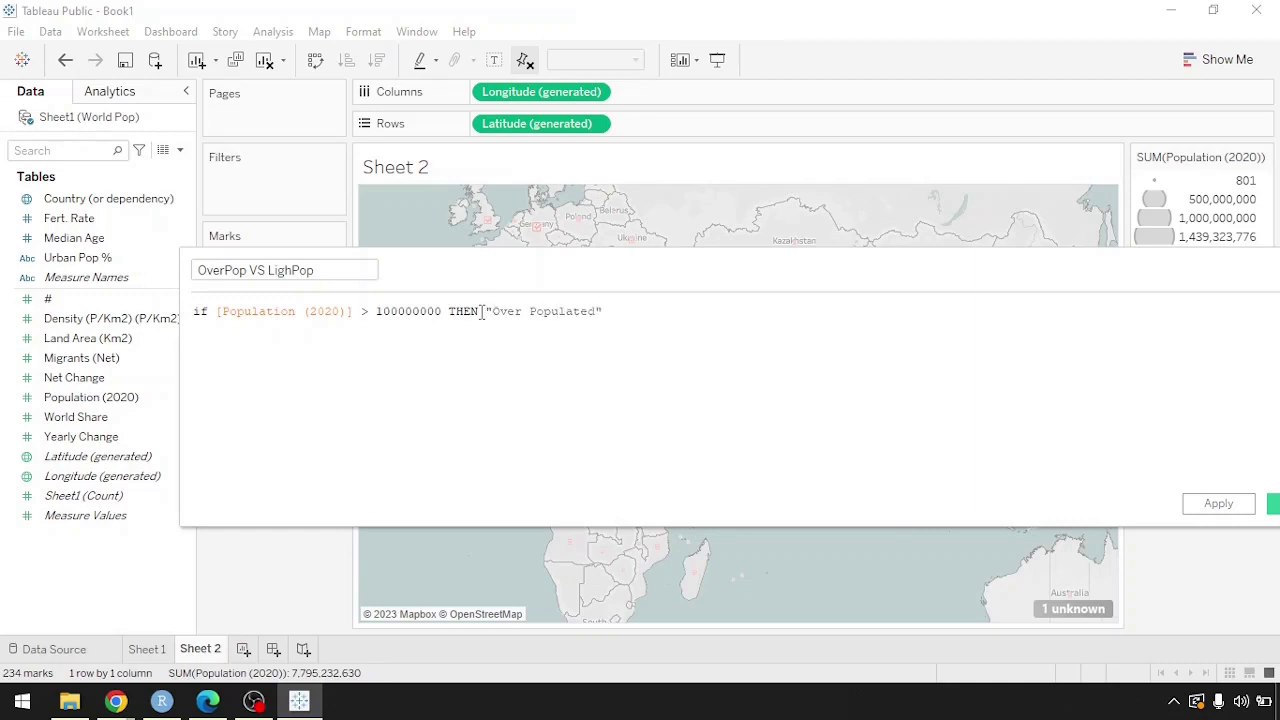
# - Add the line Else "Lightly Populated" and close the formula with END
pyautogui.write('Else ')
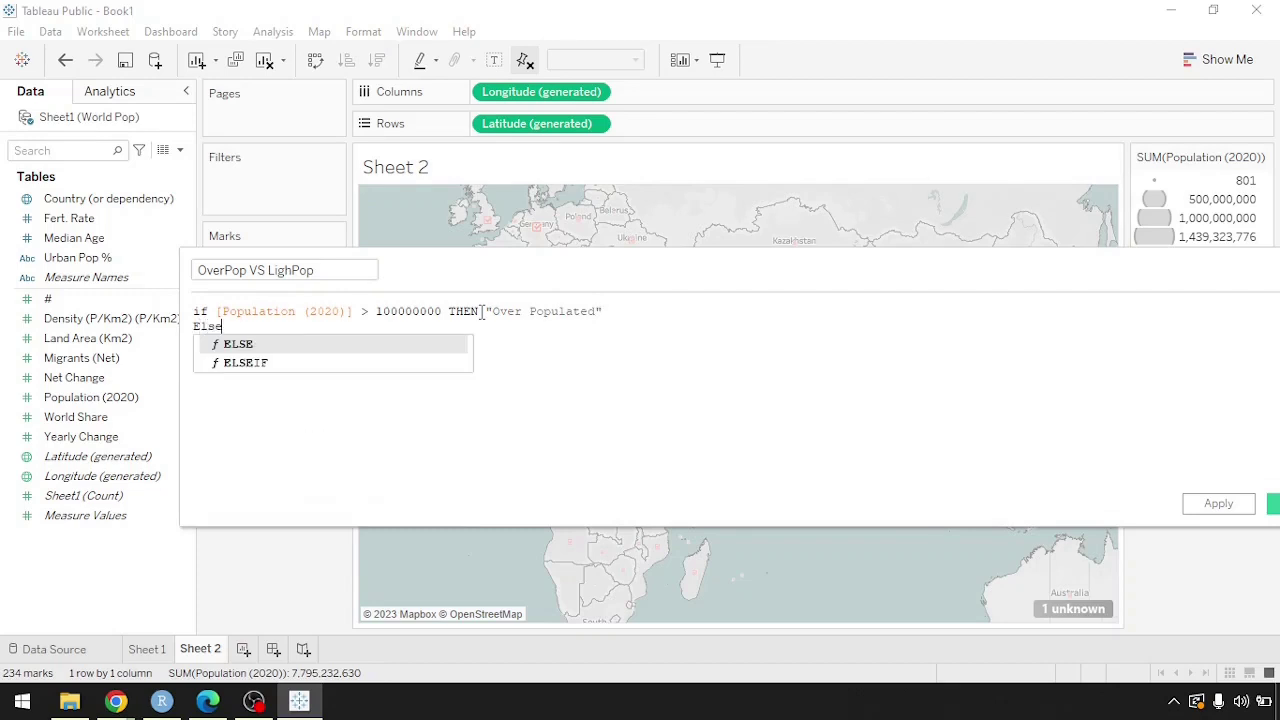
pyautogui.write(',')
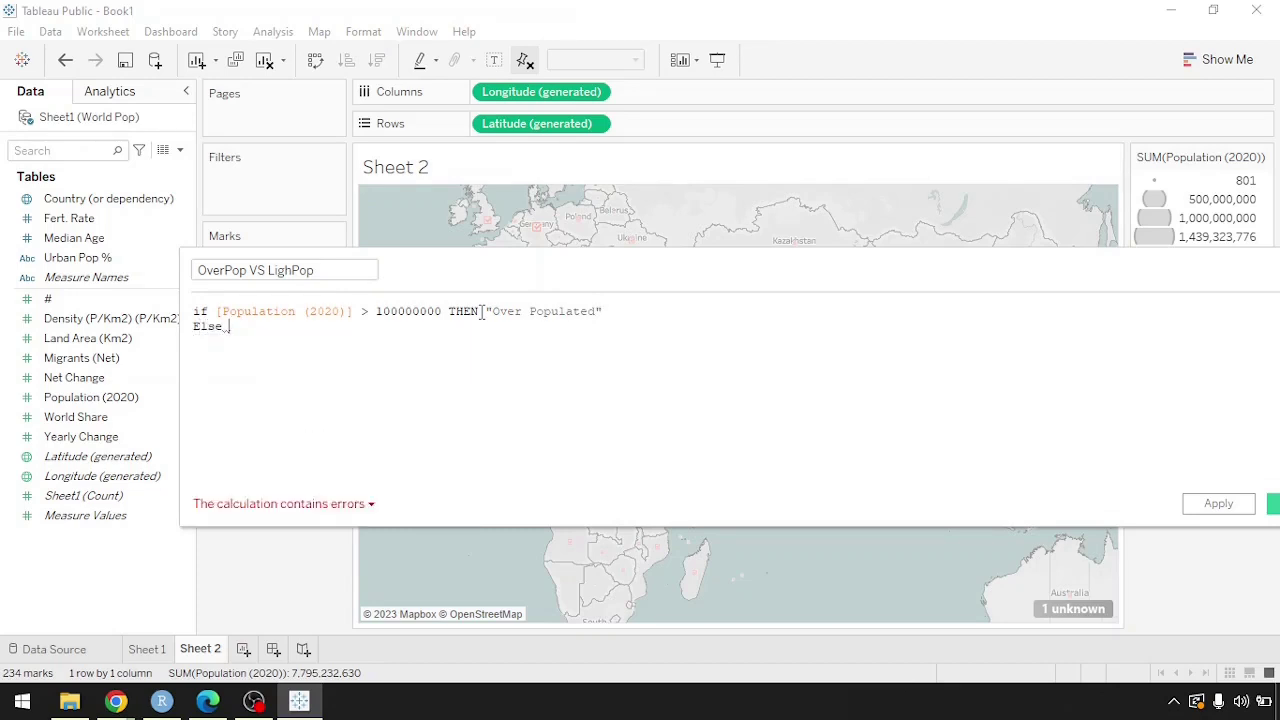
pyautogui.press('BackSpace')
pyautogui.write('"L')
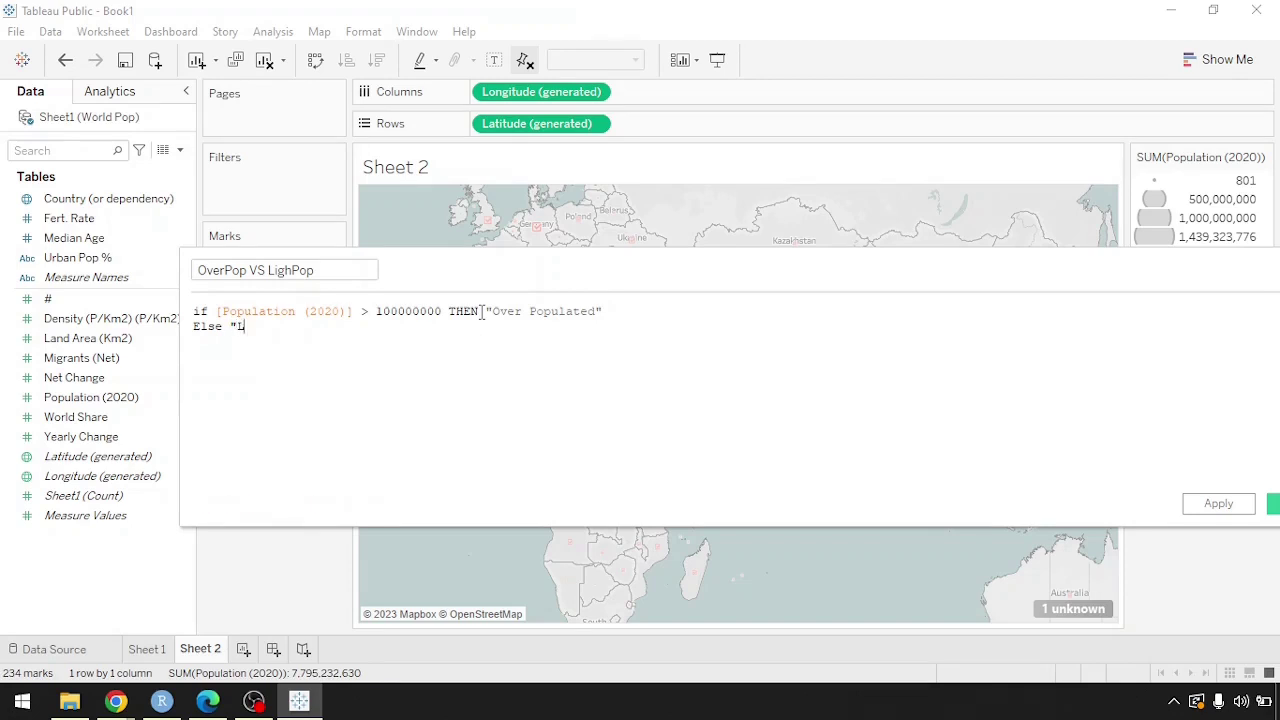
pyautogui.write('ightly Populated"')
pyautogui.press('Return')
pyautogui.write('END')
pyautogui.press('Escape')
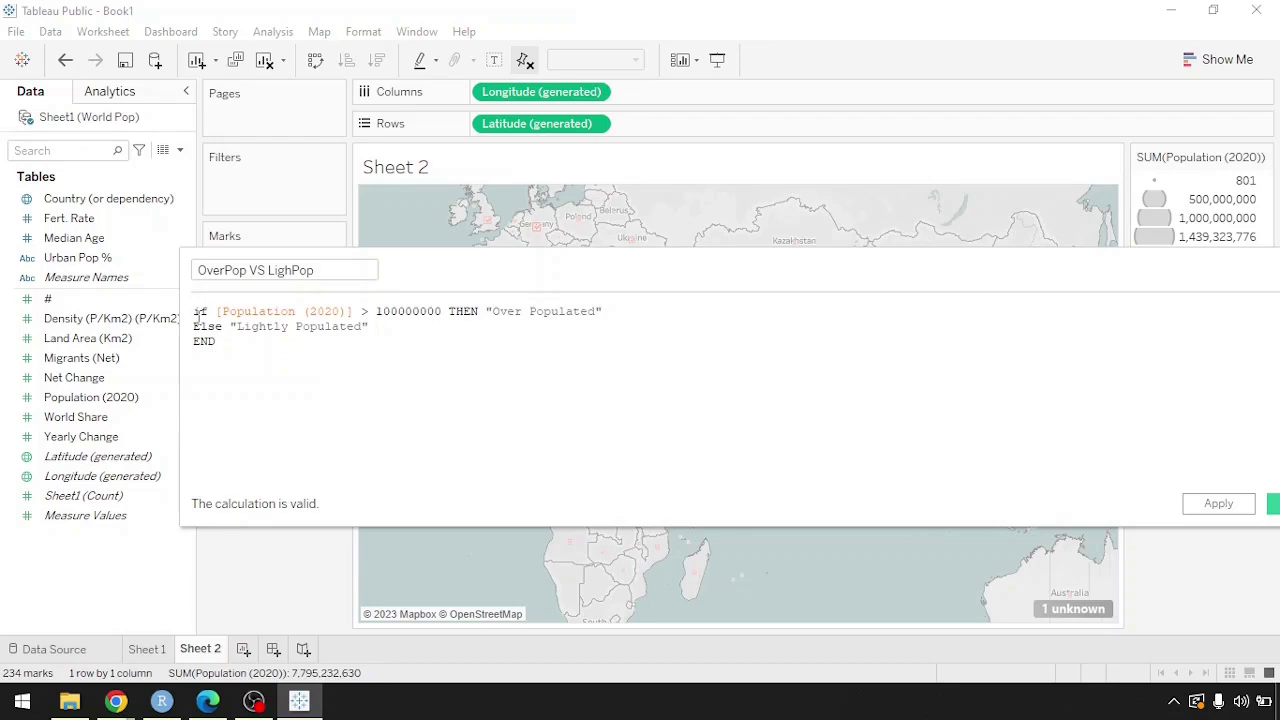
# - Capitalize the formula's opening keyword as If and save the OverPop VS LighPop calculated field
pyautogui.press('BackSpace')
pyautogui.write('I')
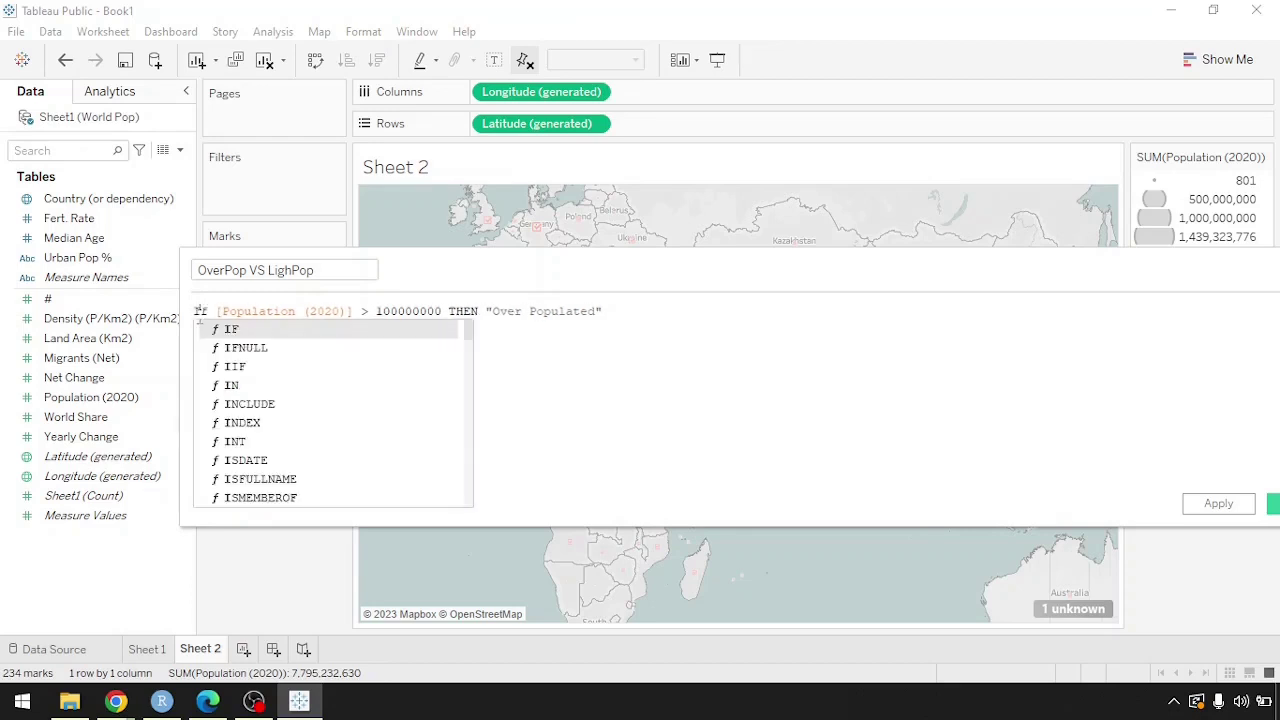
pyautogui.click(557, 366)
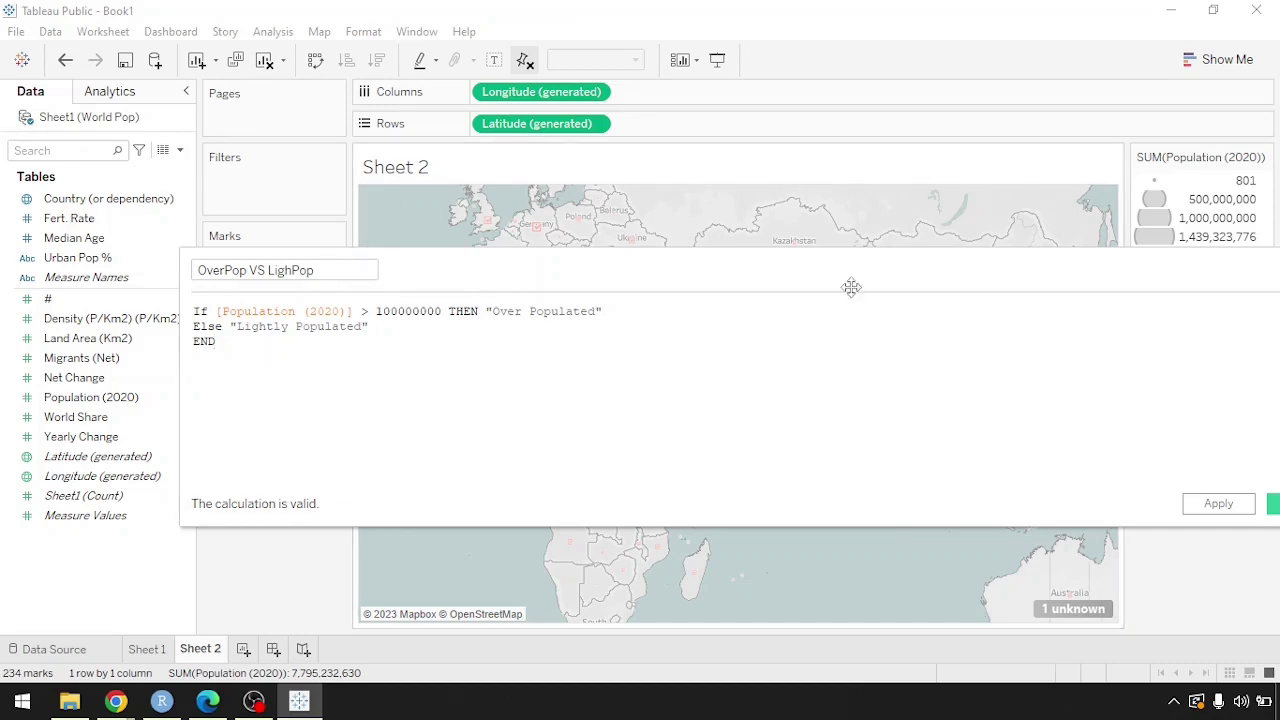
pyautogui.moveTo(845, 274); pyautogui.dragTo(697, 237)
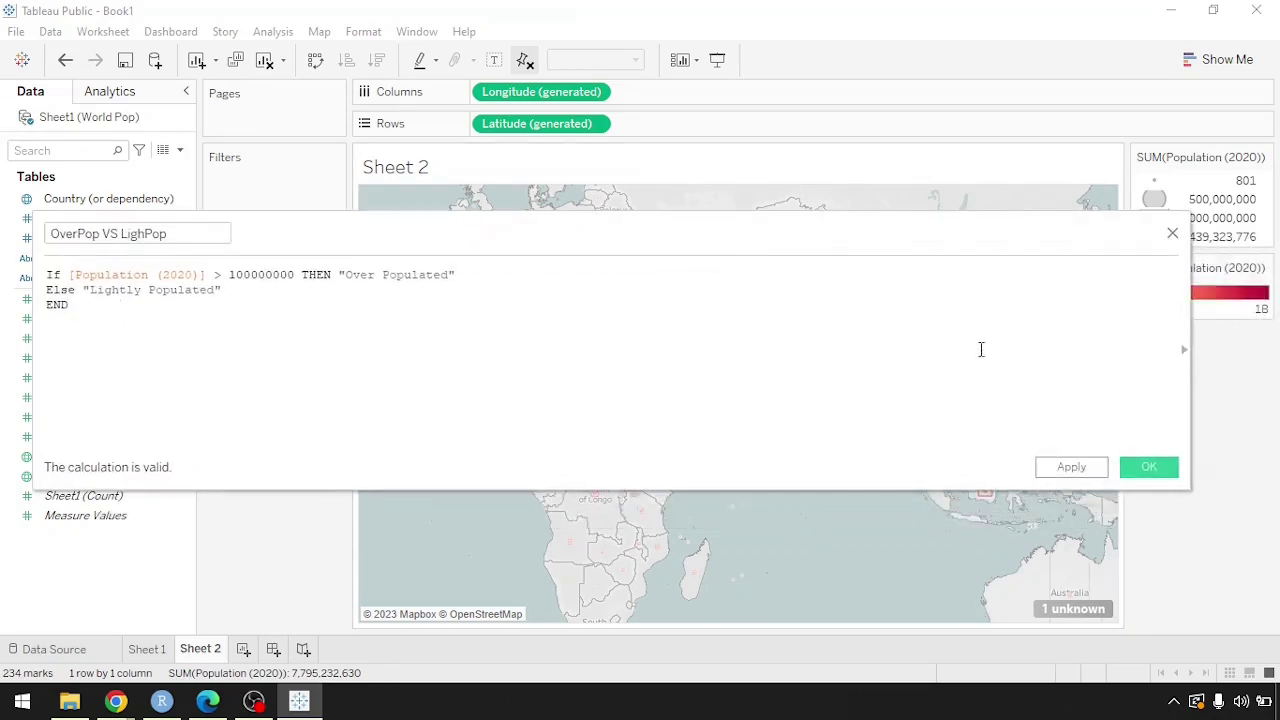
pyautogui.click(1150, 467)
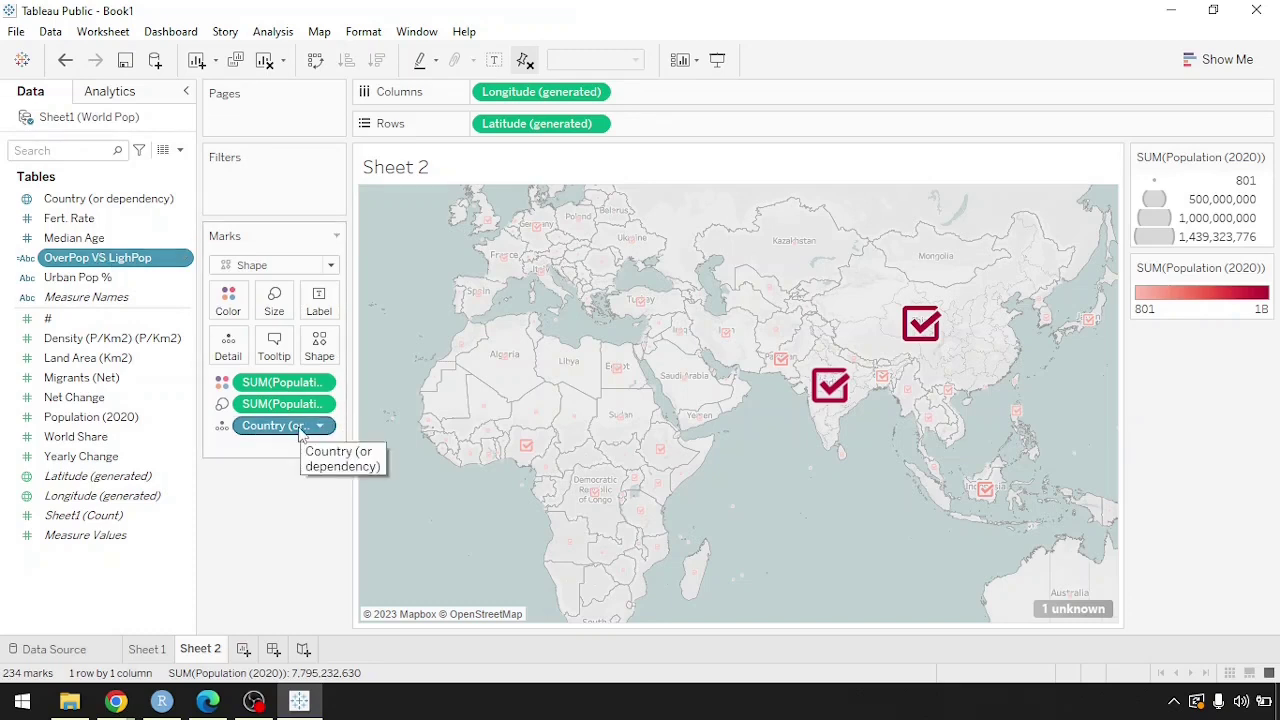
# - Clear Sheet 2 and build a new map of Country (or dependency) colored by Population (2020)
pyautogui.click(264, 61)
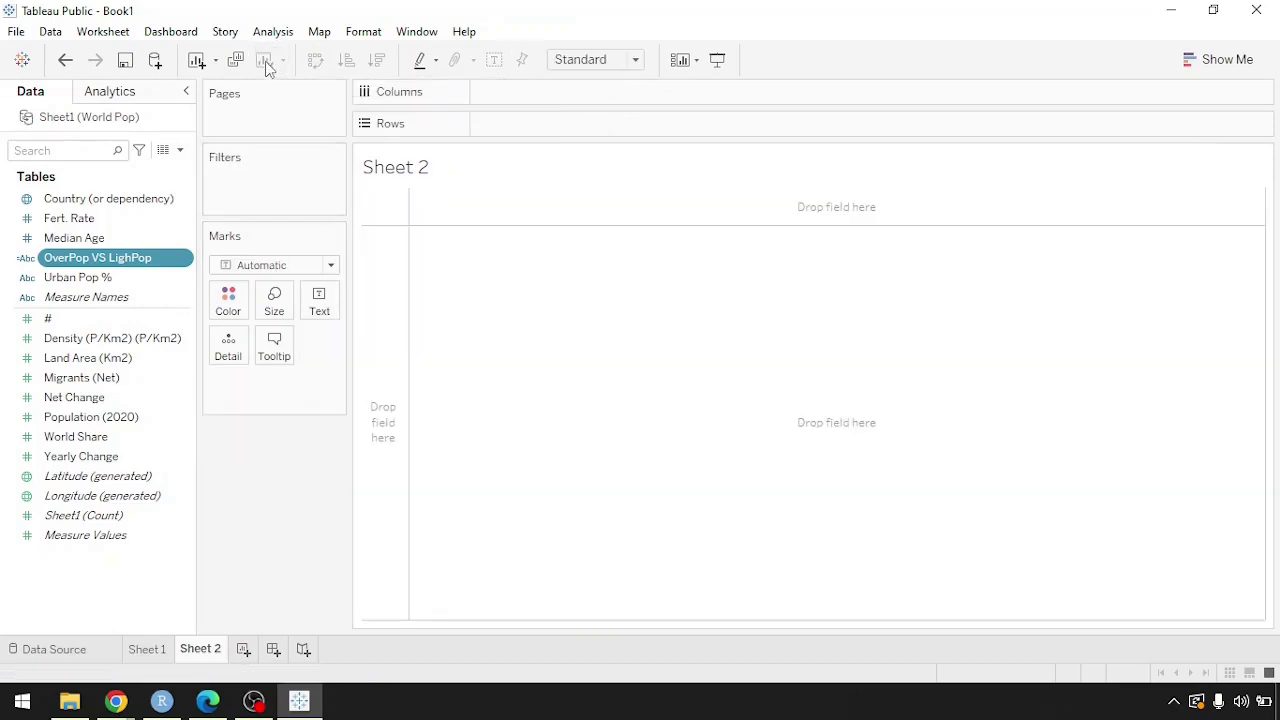
pyautogui.doubleClick(120, 200)
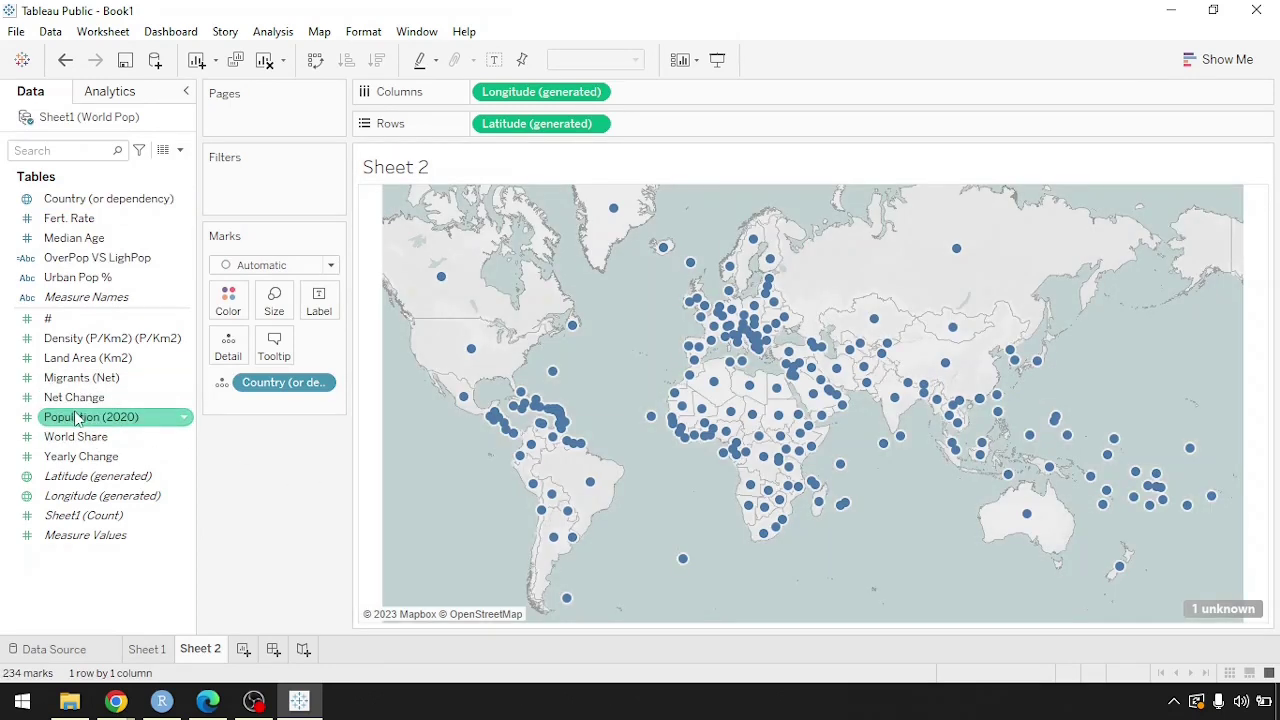
pyautogui.moveTo(80, 418); pyautogui.dragTo(228, 300)
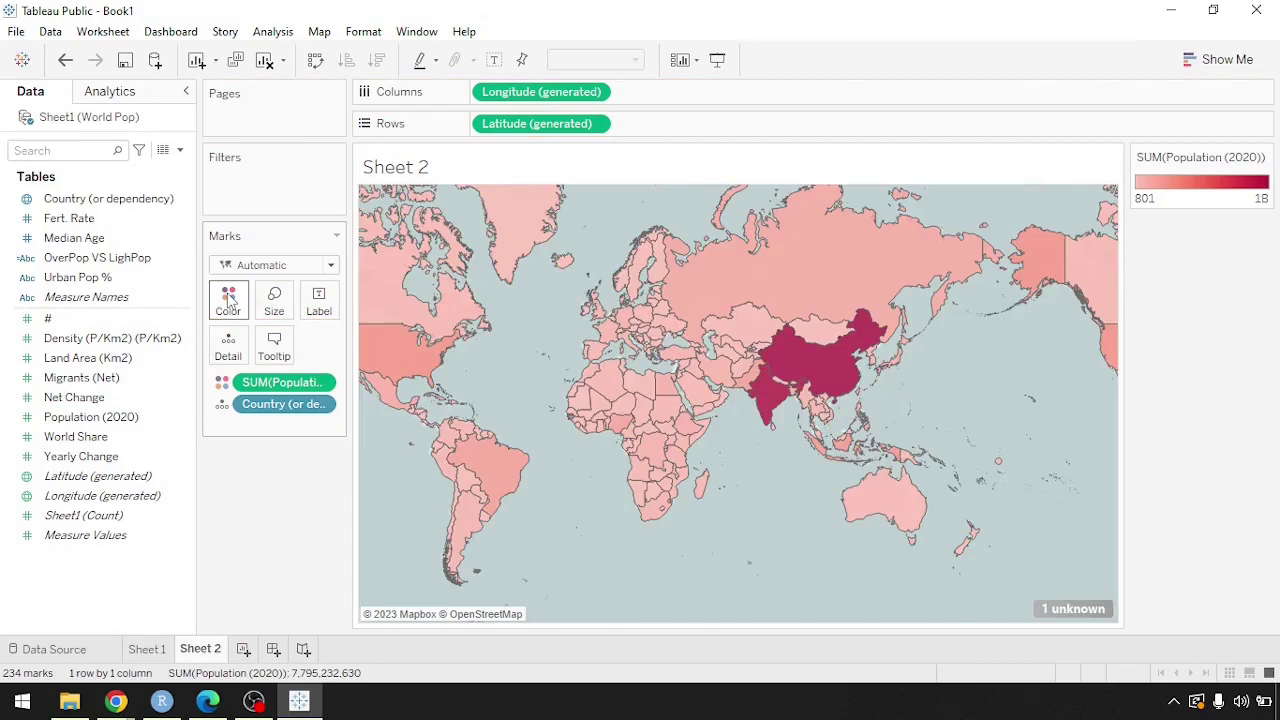
# - Replace the map's population coloring with OverPop VS LighPop and inspect the classification of individual country marks
pyautogui.click(86, 262)
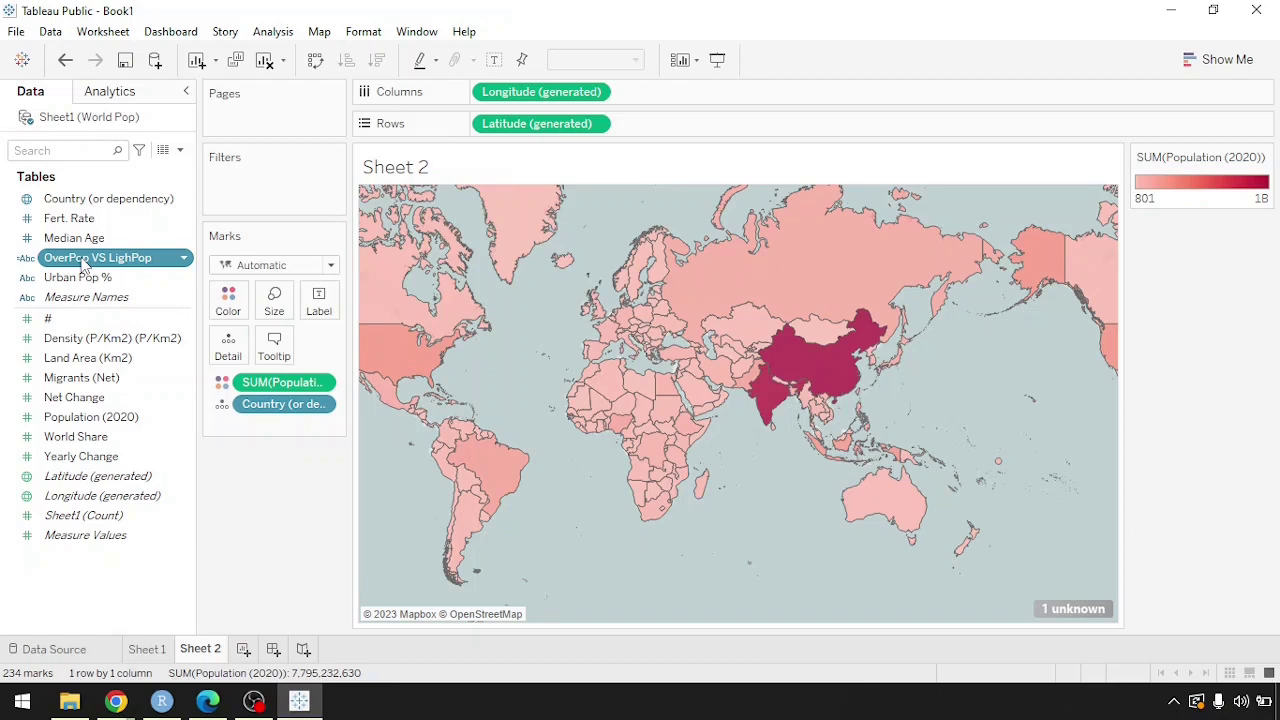
pyautogui.moveTo(86, 262); pyautogui.dragTo(228, 296)
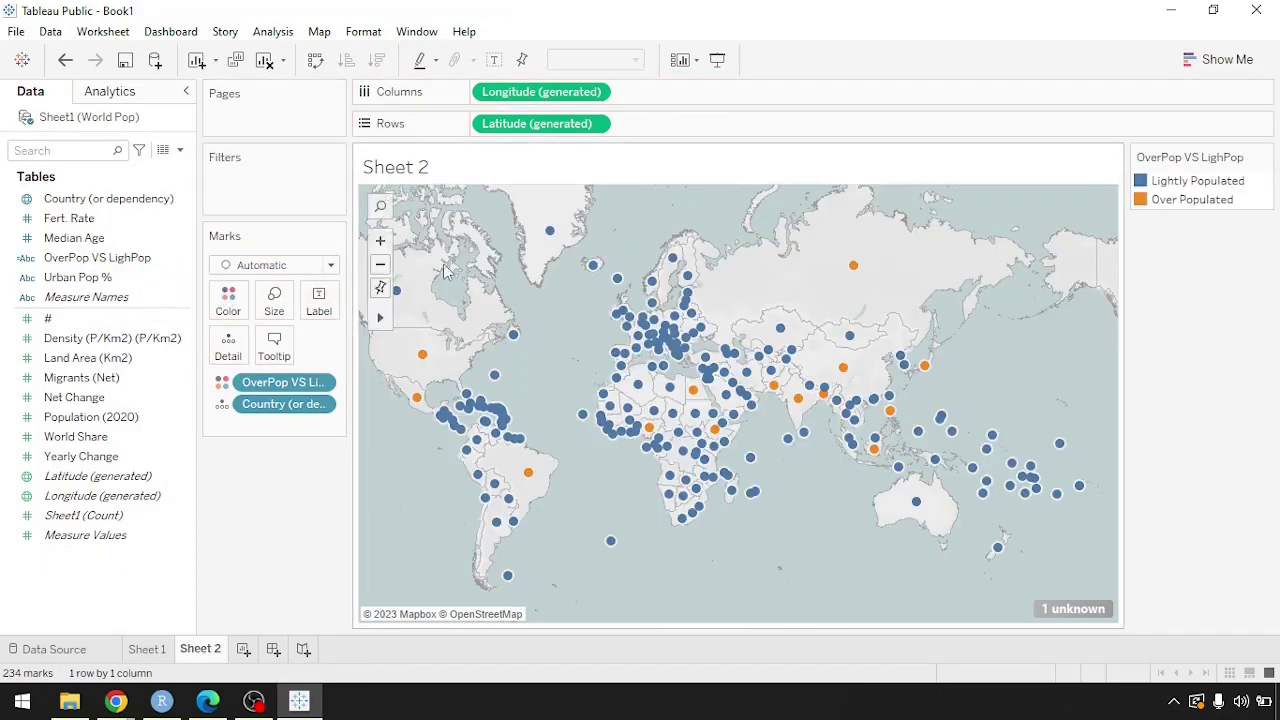
pyautogui.click(308, 268)
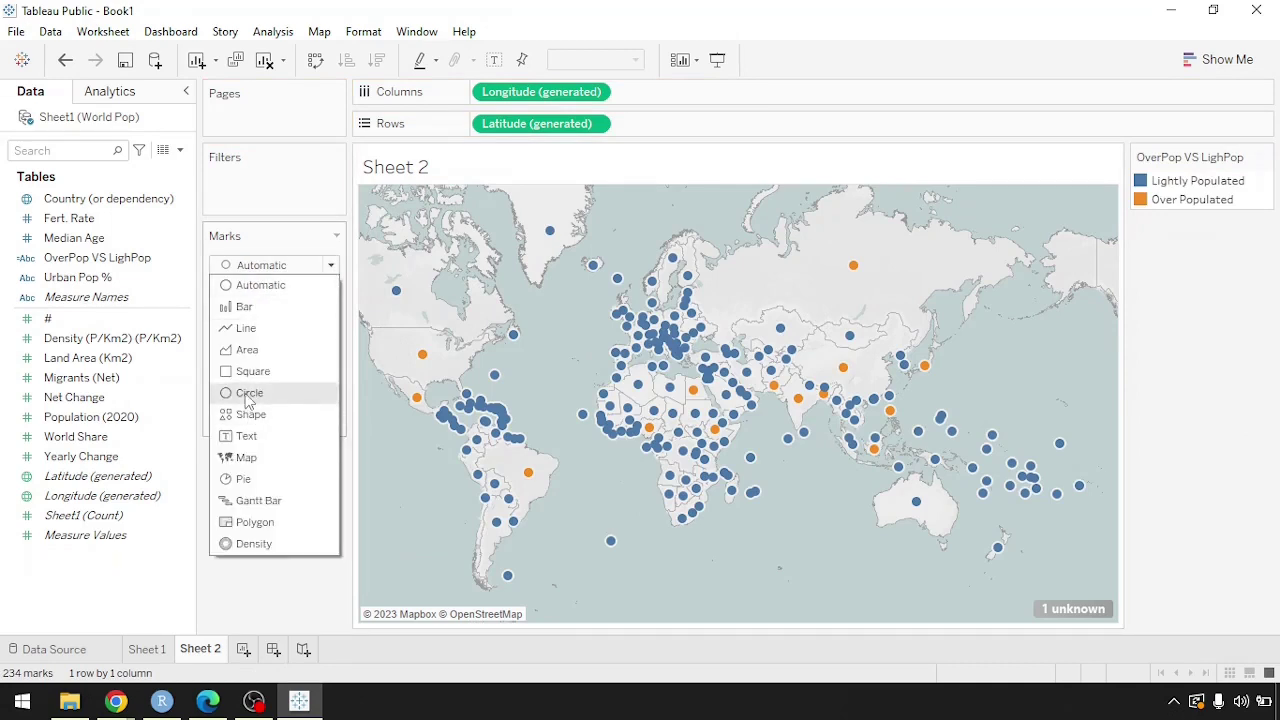
pyautogui.click(300, 265)
pyautogui.moveTo(427, 370)
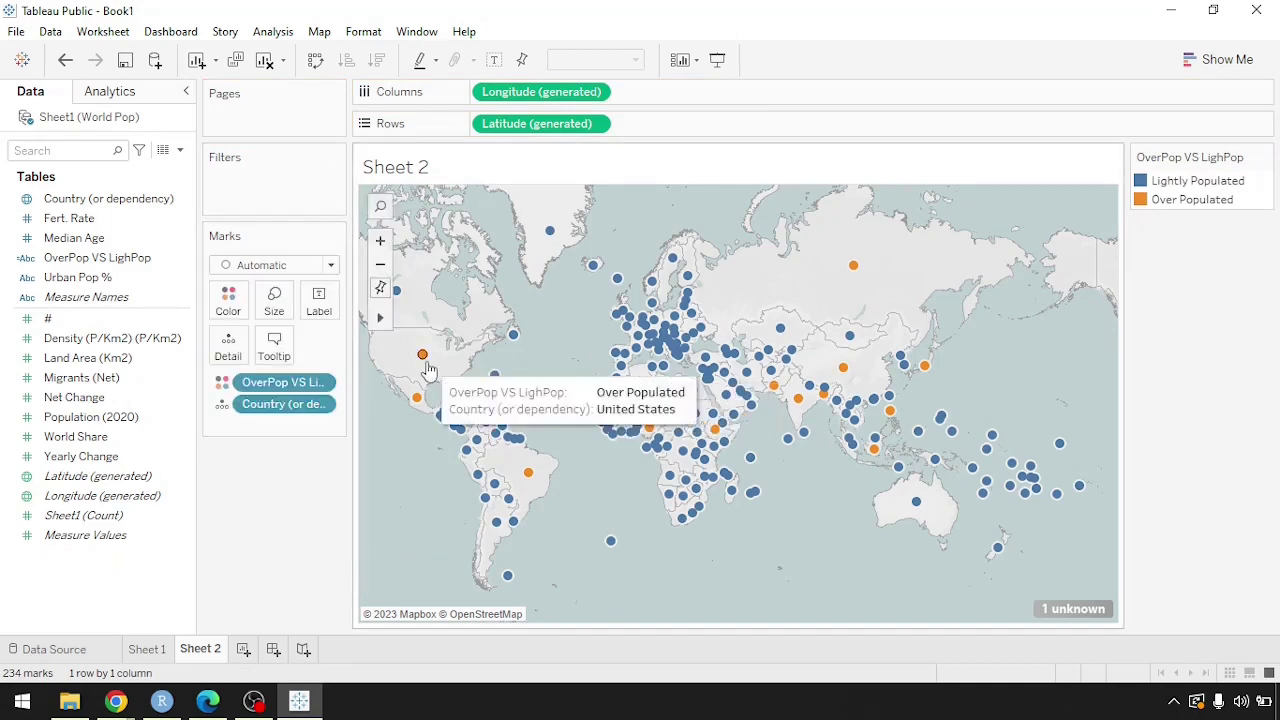
pyautogui.moveTo(698, 397)
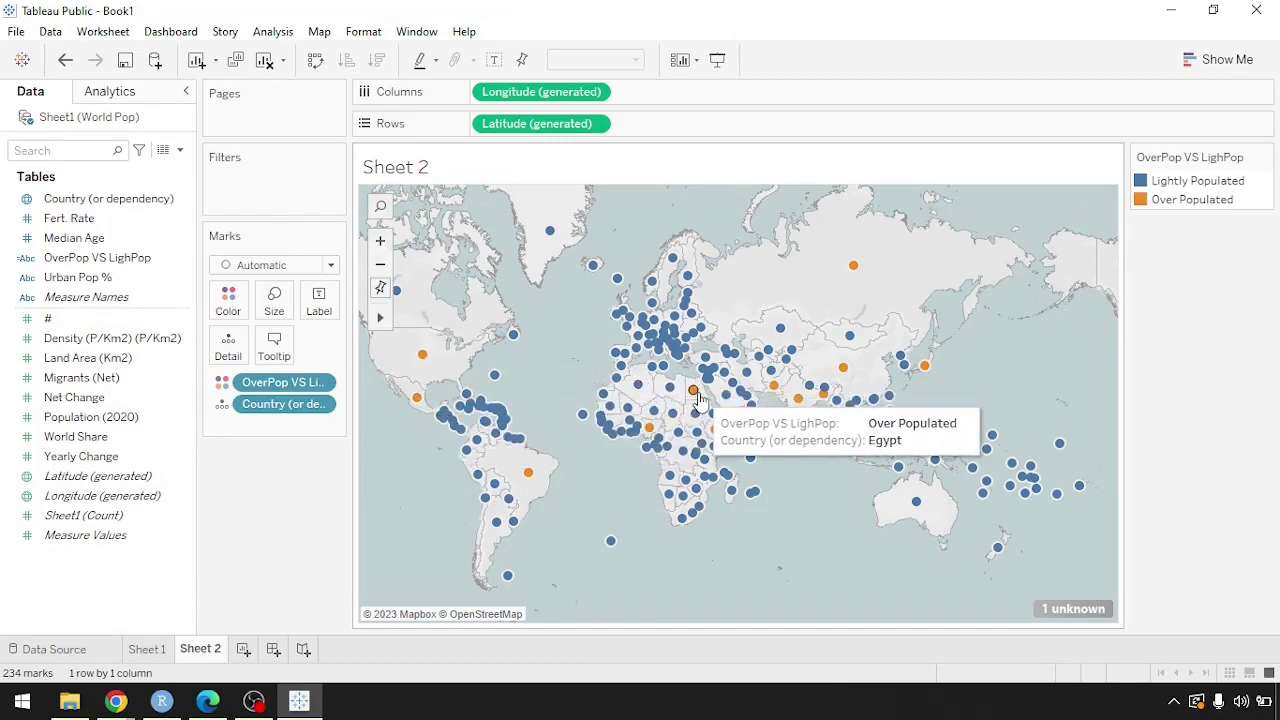
pyautogui.moveTo(717, 430)
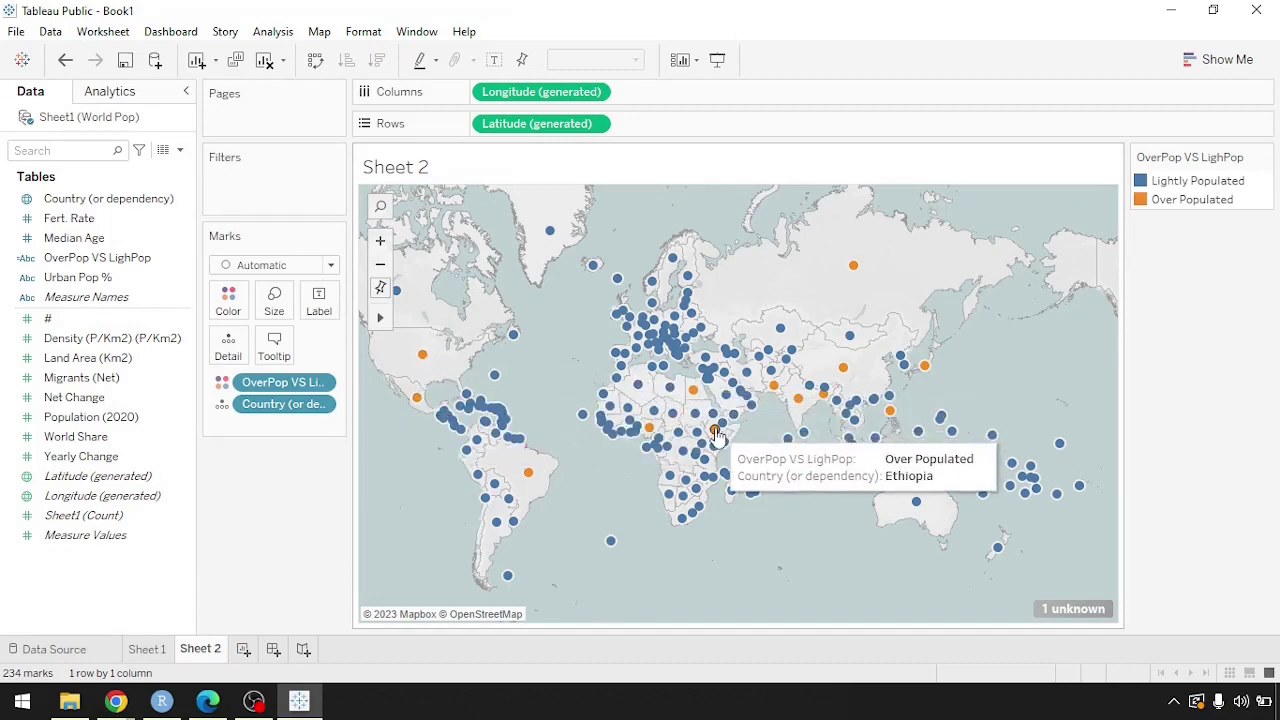
pyautogui.moveTo(808, 410)
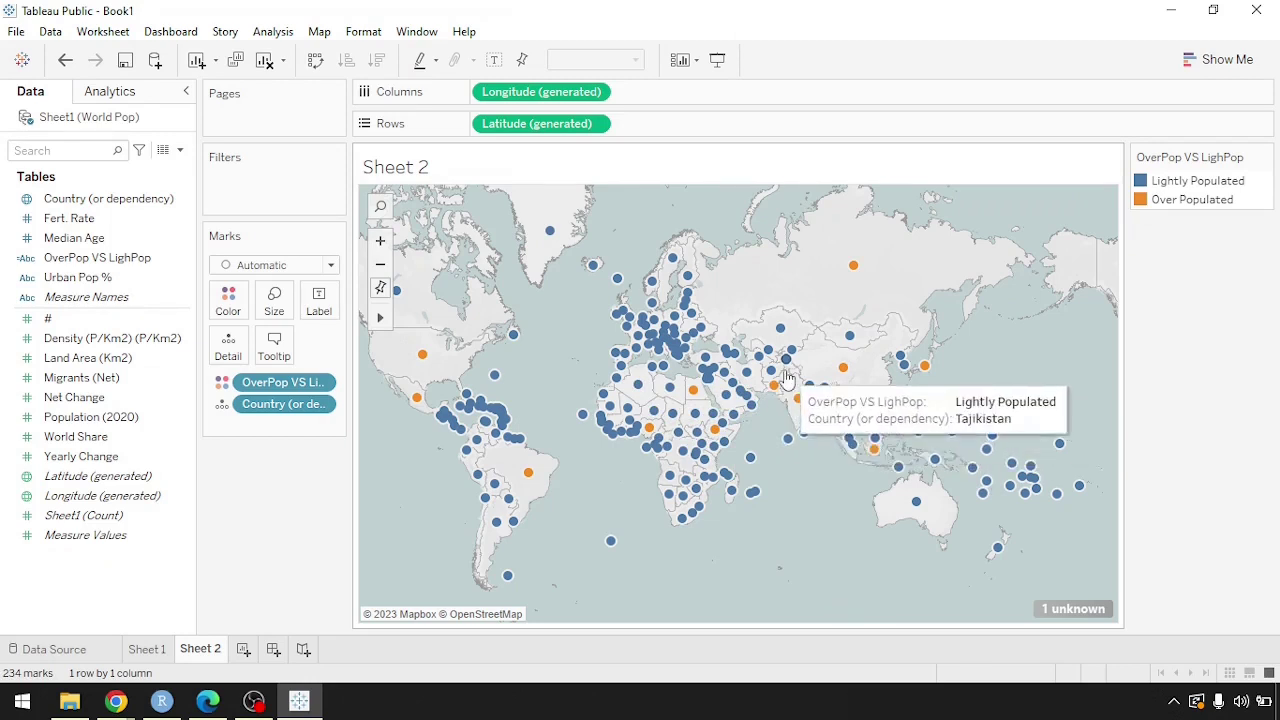
pyautogui.moveTo(727, 382)
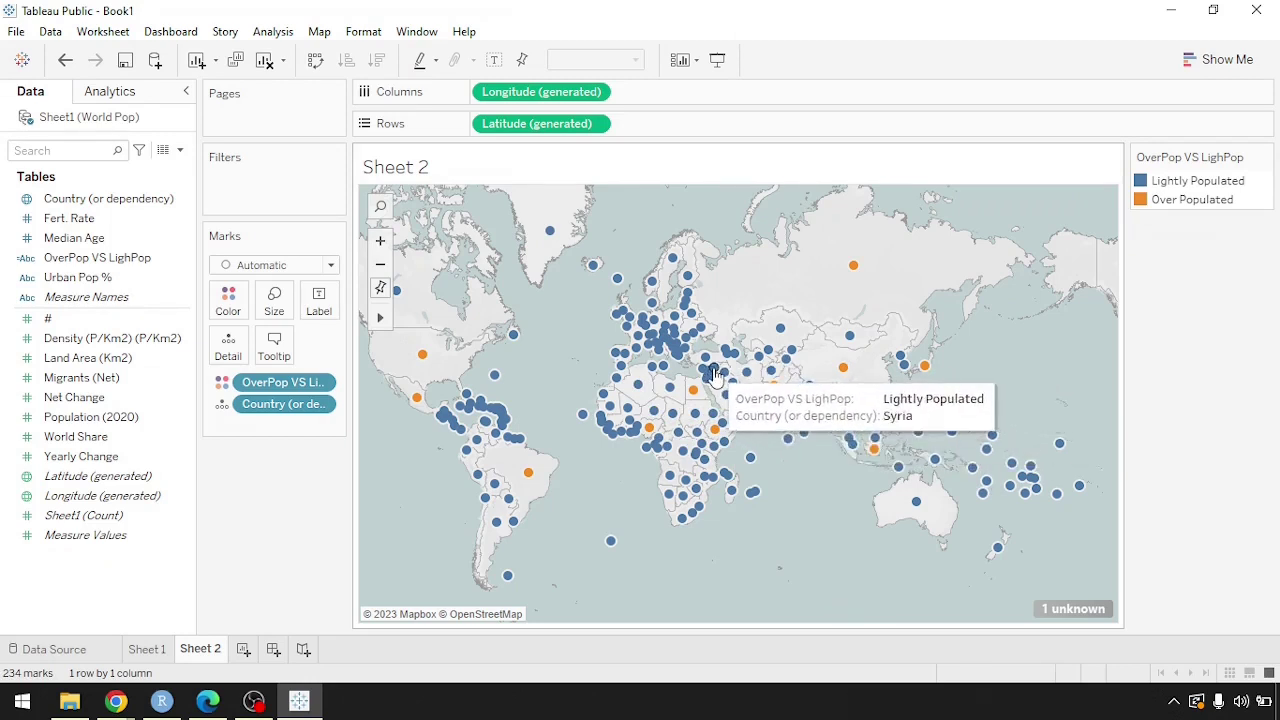
# - Assign red from the Automatic palette to the Over Populated category and apply the color change
pyautogui.click(229, 304)
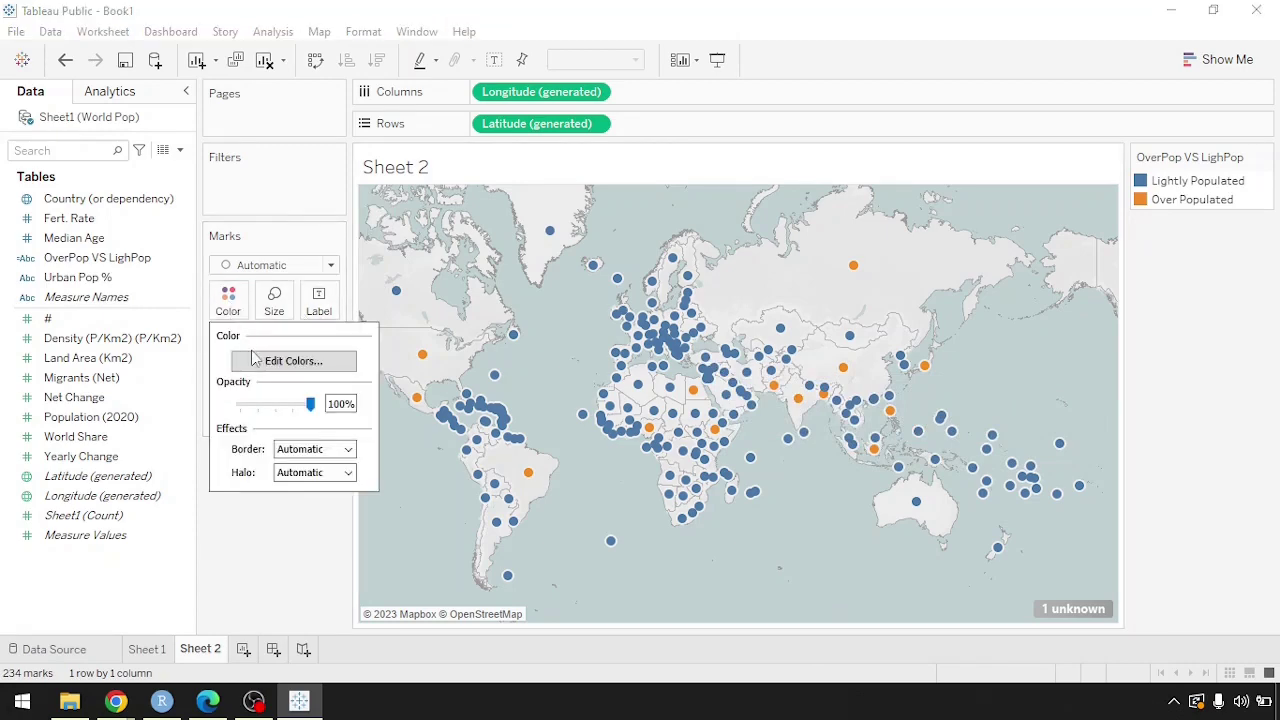
pyautogui.click(258, 361)
pyautogui.click(458, 192)
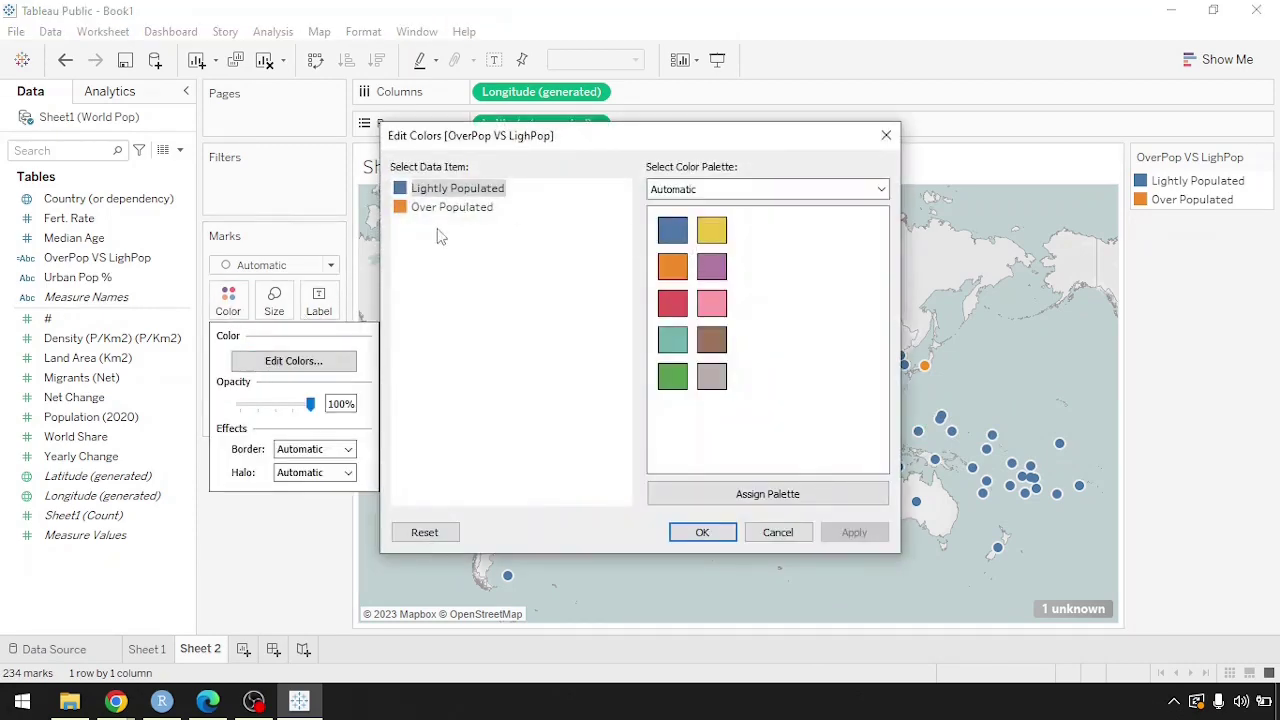
pyautogui.click(438, 212)
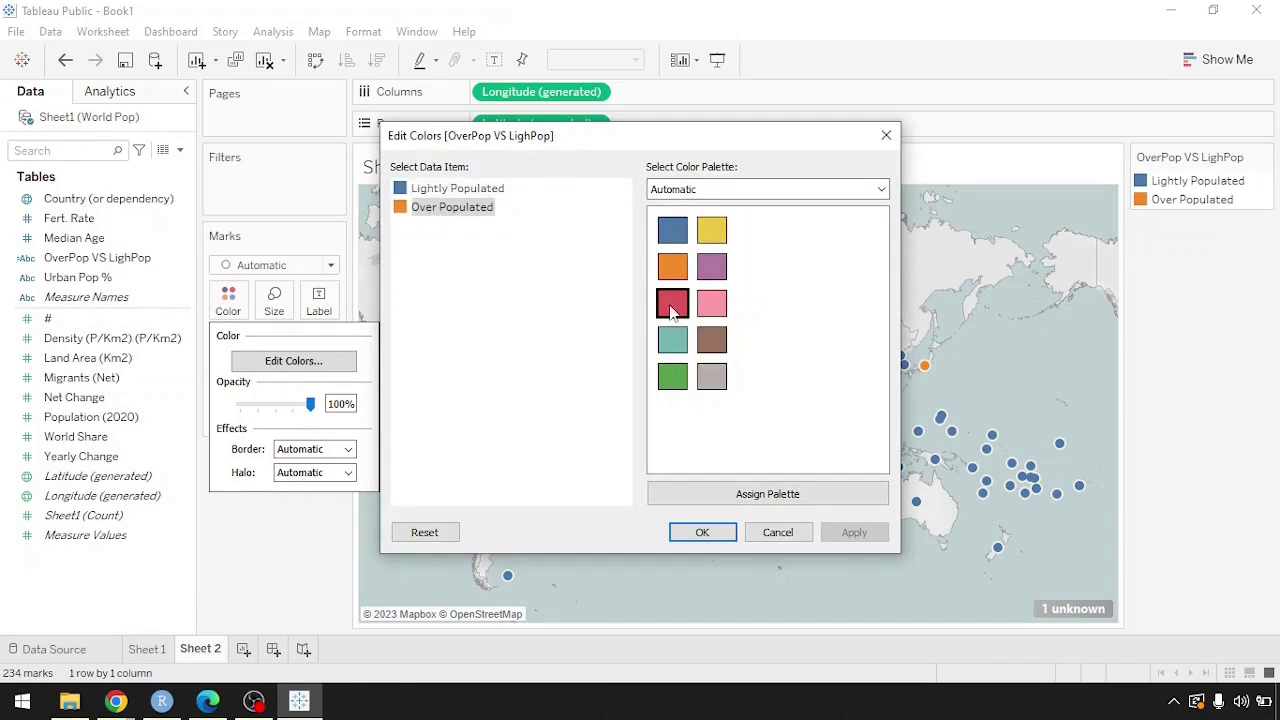
pyautogui.click(672, 305)
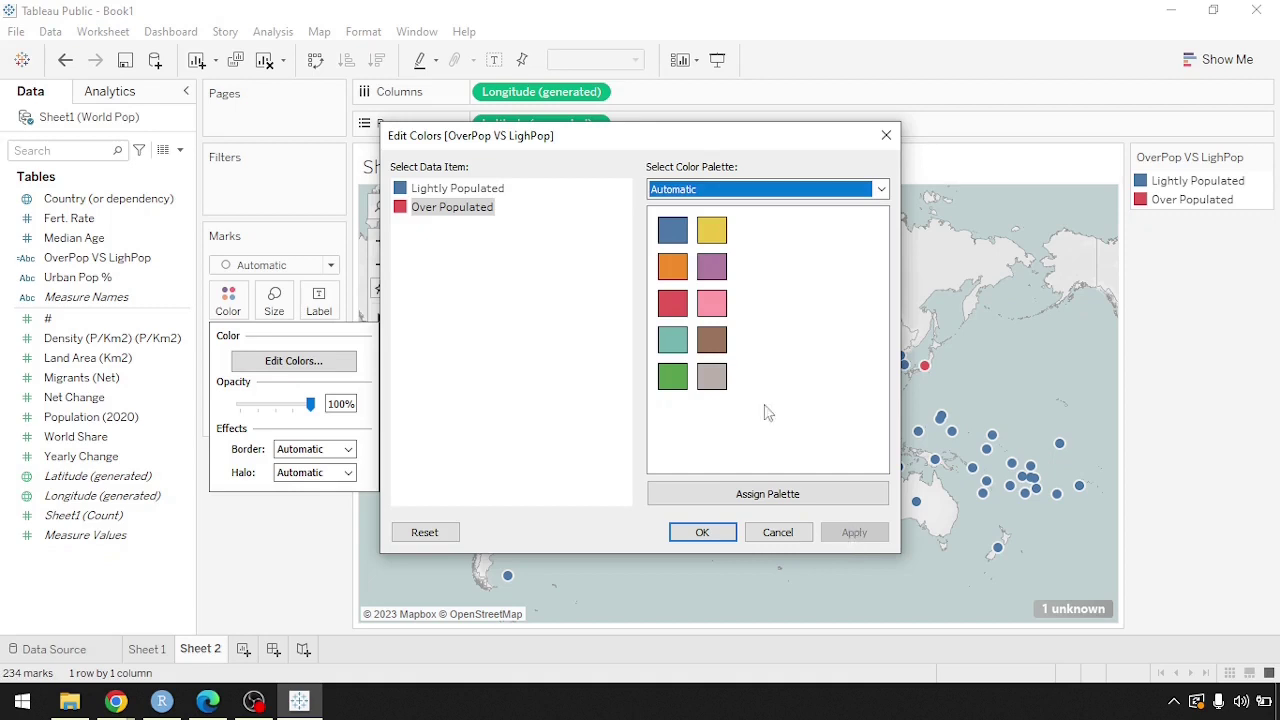
pyautogui.click(720, 191)
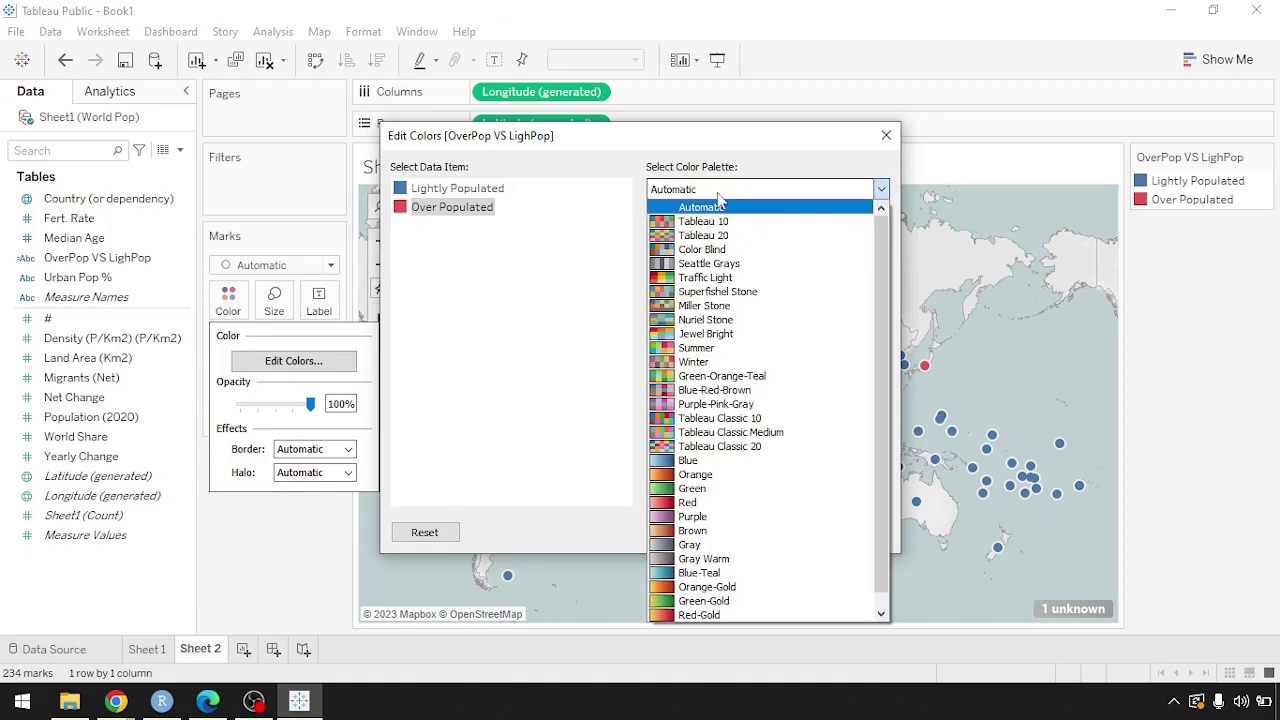
pyautogui.click(718, 204)
pyautogui.click(430, 207)
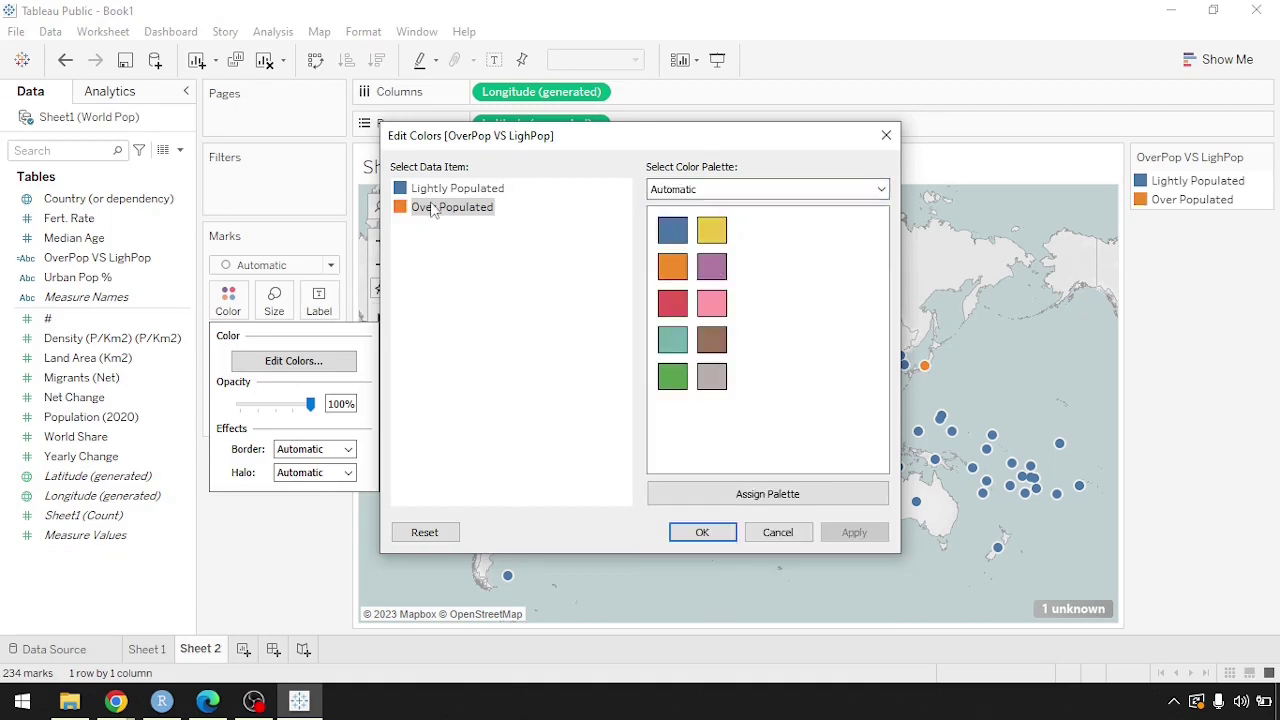
pyautogui.click(673, 308)
pyautogui.click(850, 533)
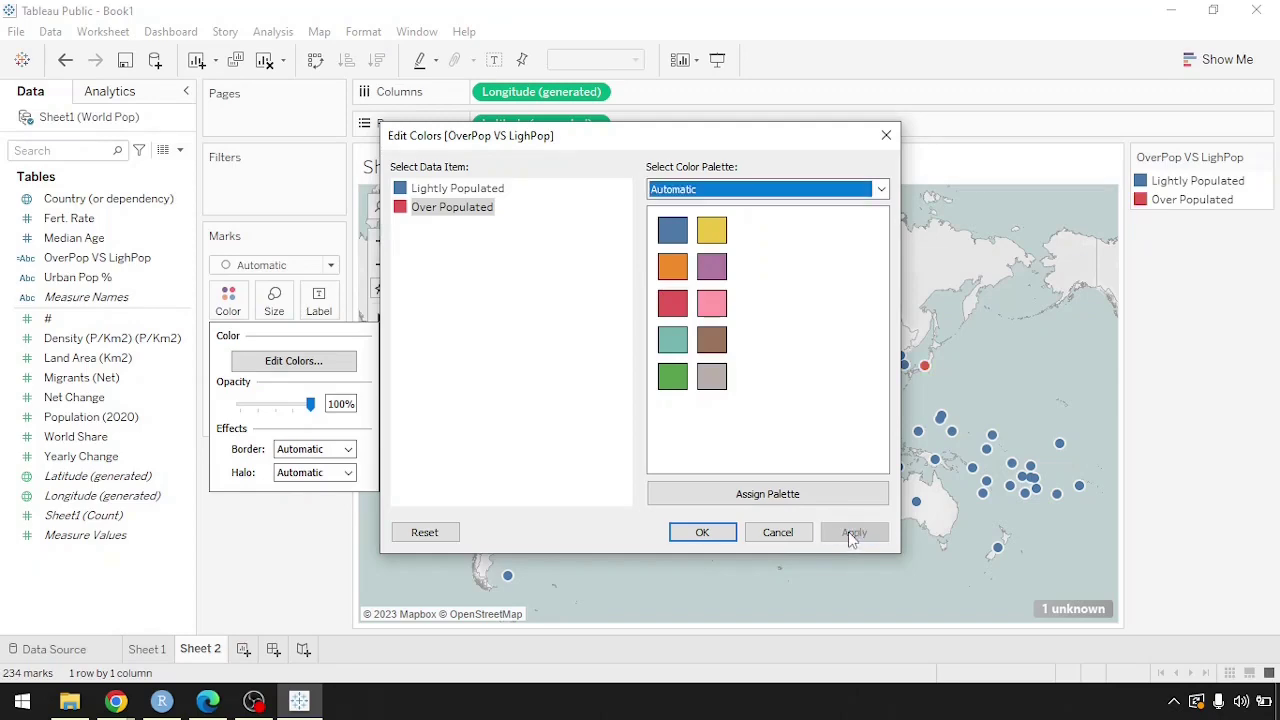
pyautogui.click(702, 533)
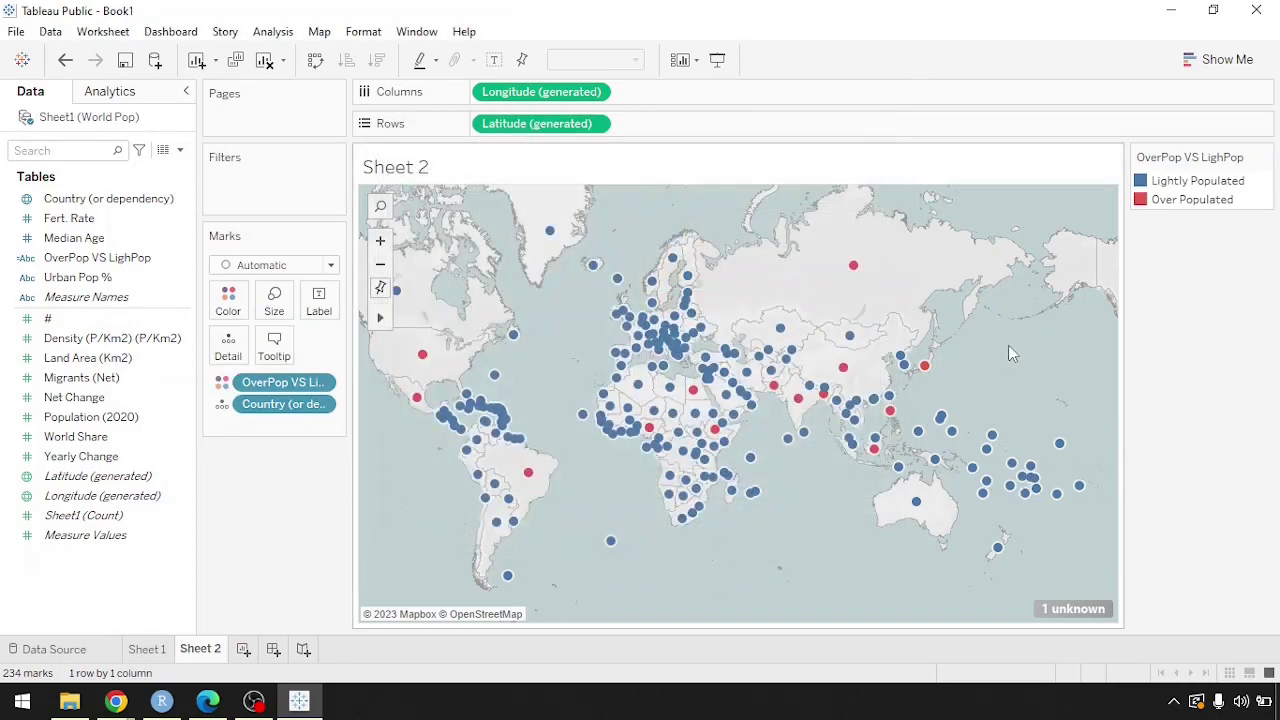
# - Inspect the marks over Asia, including Pakistan, and change the map's mark type to Shape
pyautogui.scroll(1, 932, 408)
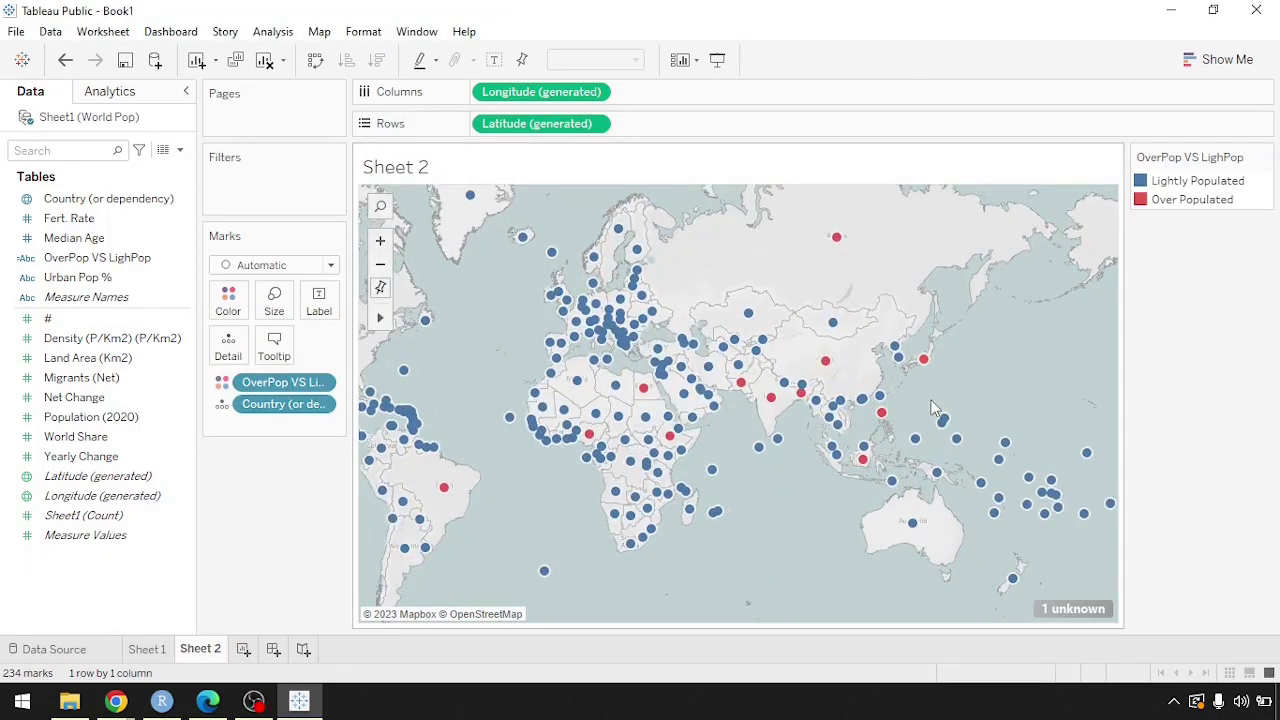
pyautogui.scroll(3, 932, 408)
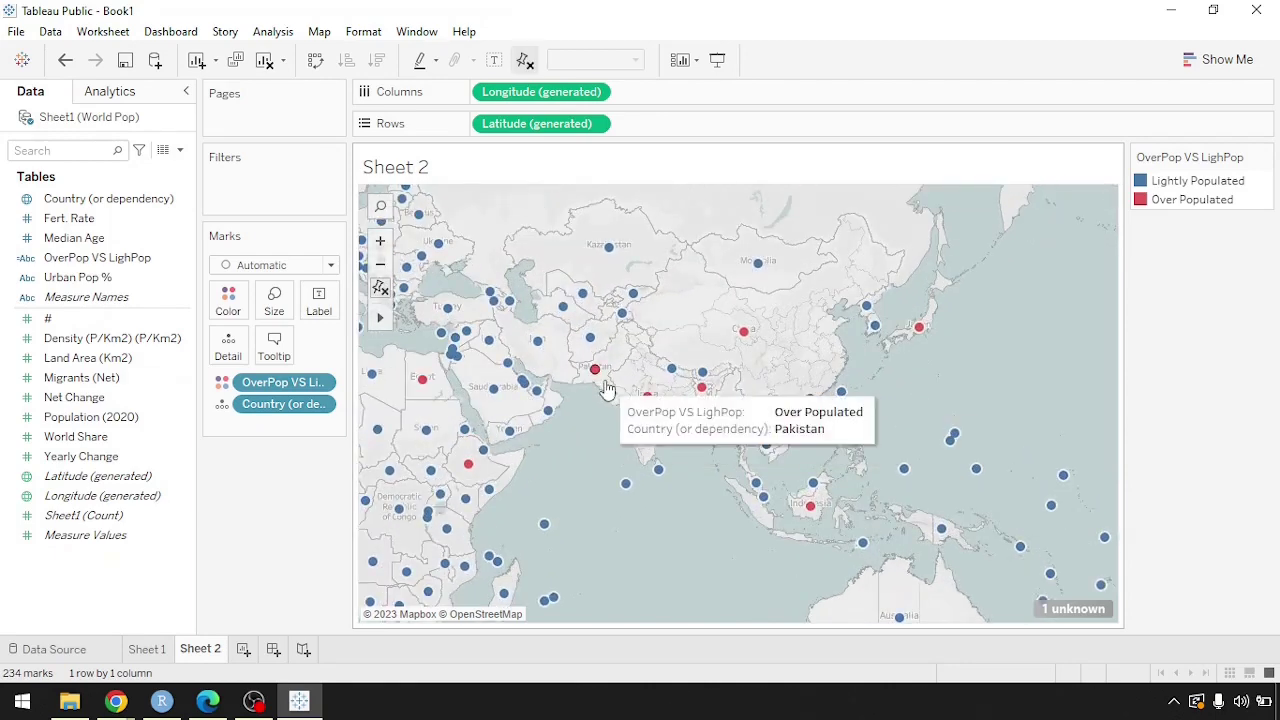
pyautogui.moveTo(591, 349)
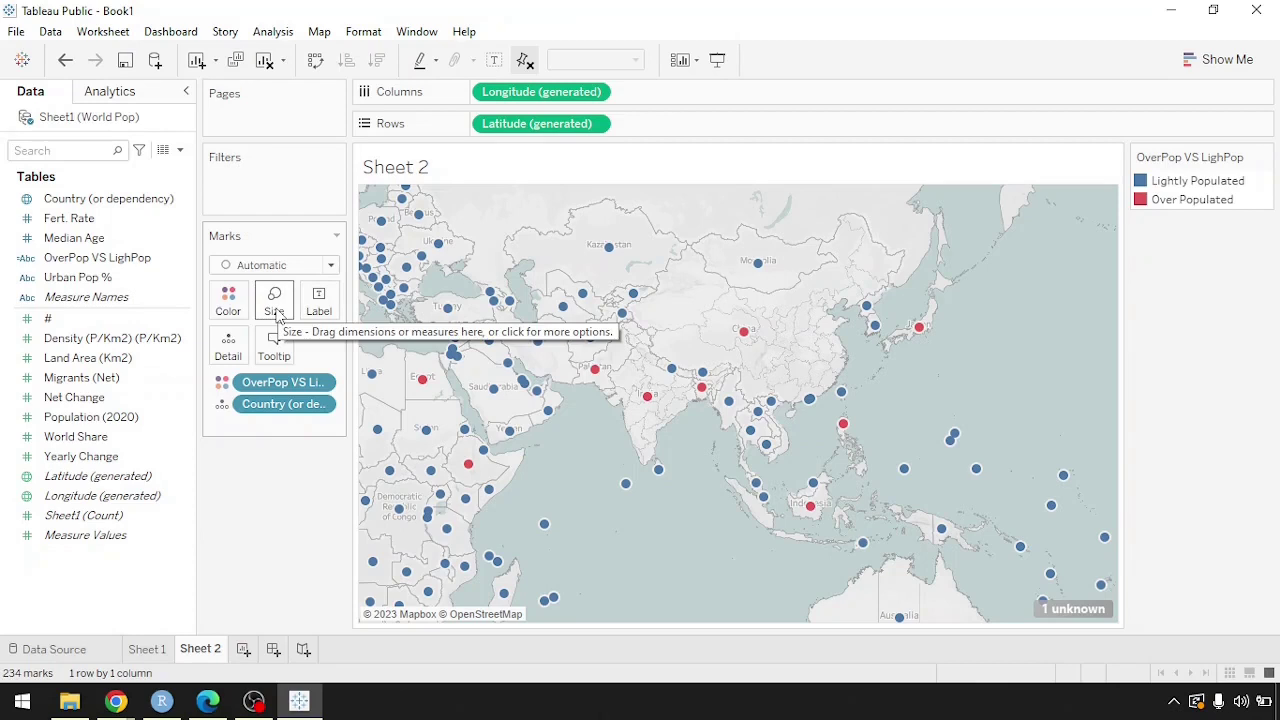
pyautogui.click(274, 305)
pyautogui.click(289, 268)
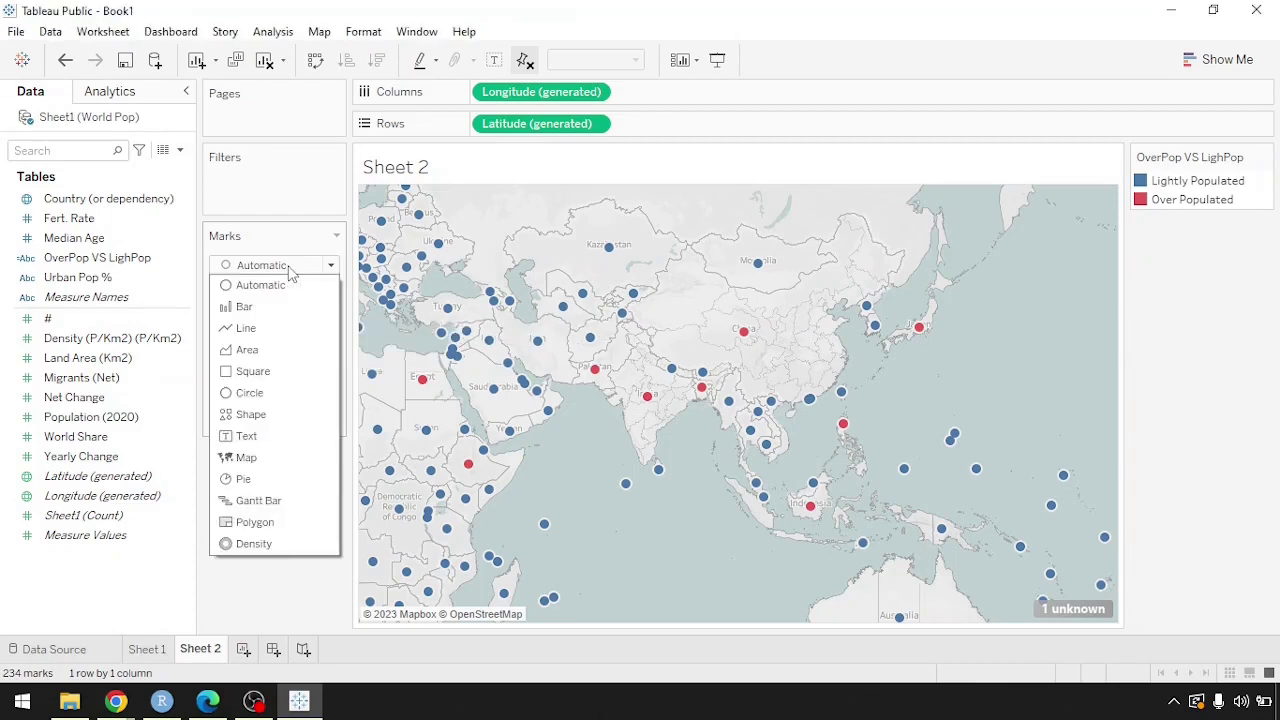
pyautogui.click(300, 414)
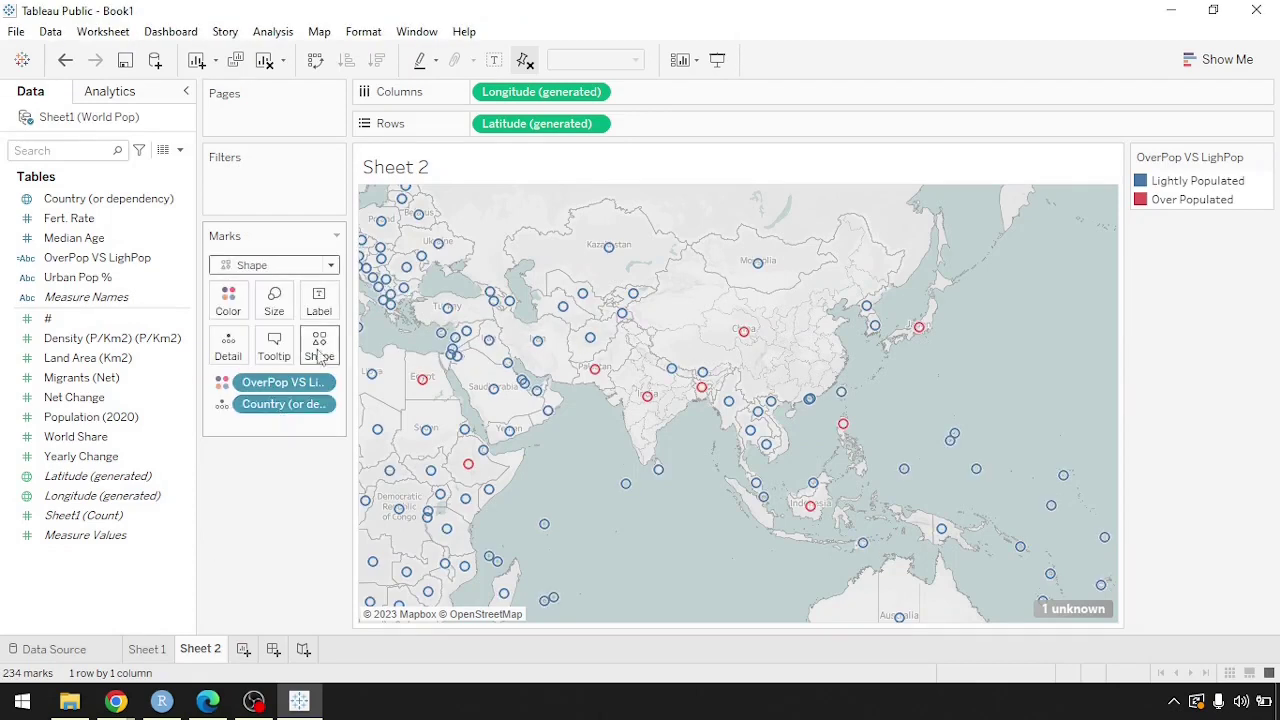
# - Apply the boxed check mark from the KPI shape palette to the map's country marks
pyautogui.click(318, 350)
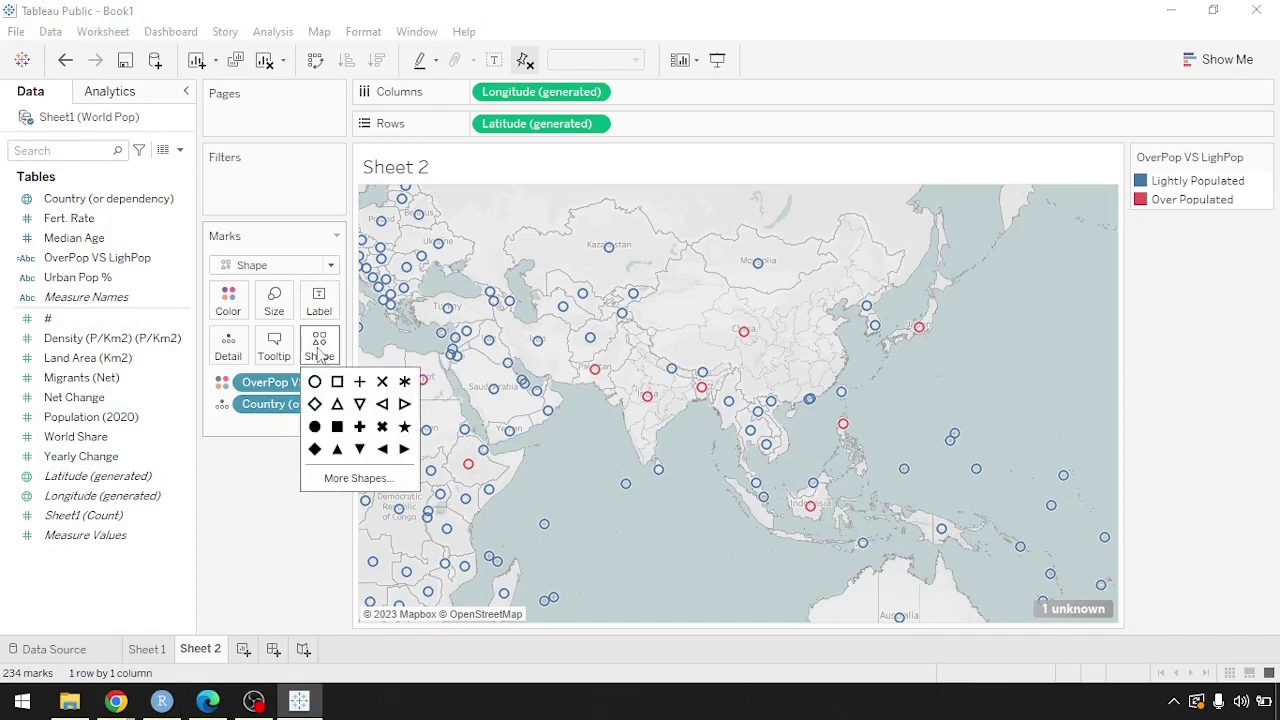
pyautogui.click(359, 478)
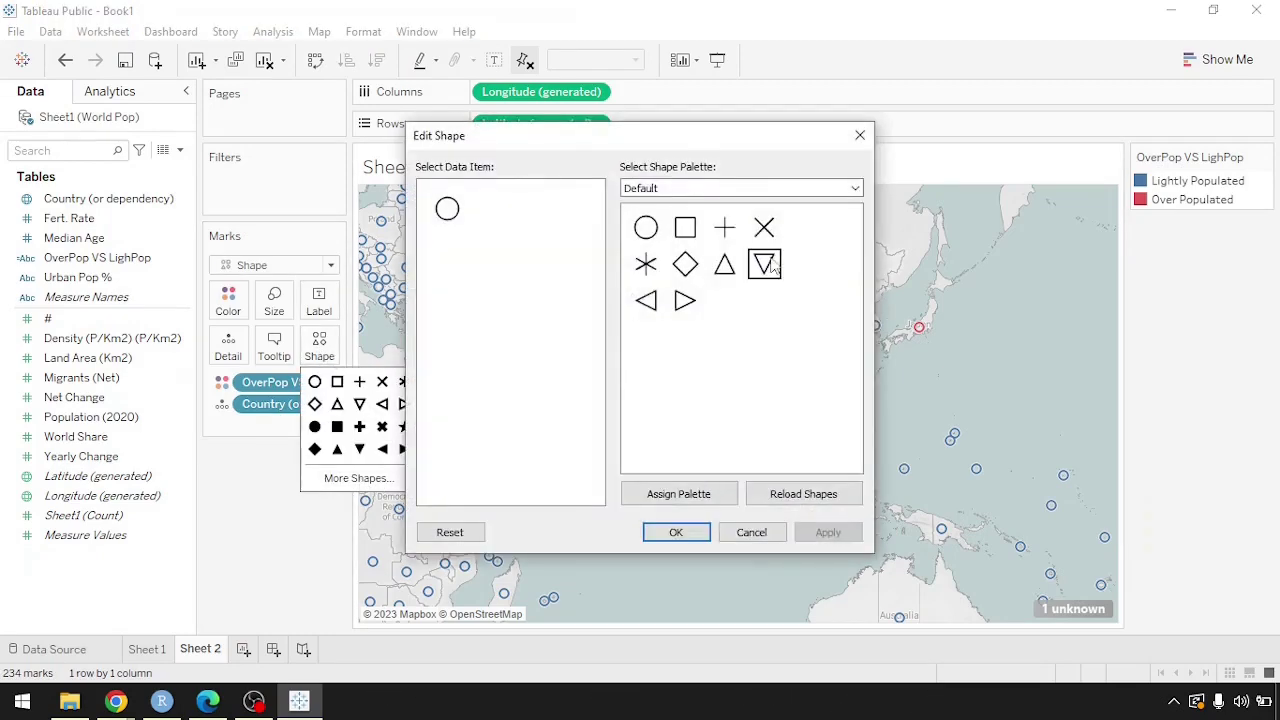
pyautogui.click(703, 190)
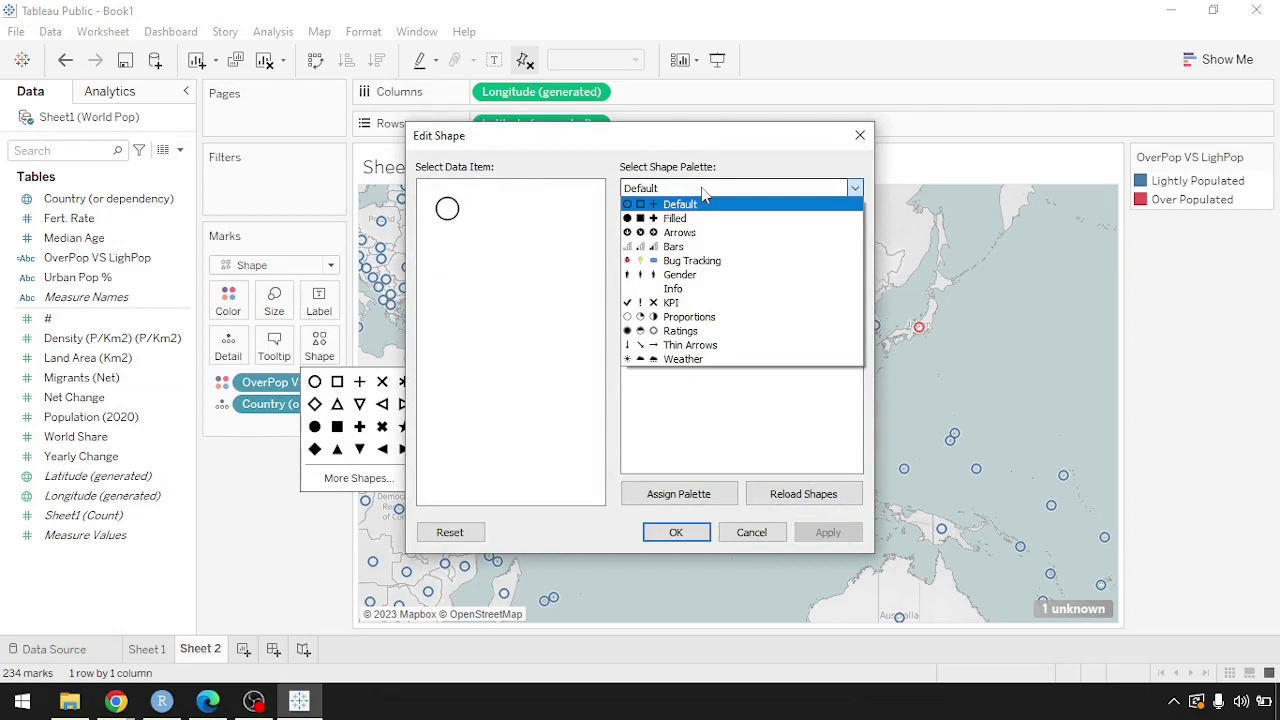
pyautogui.click(684, 290)
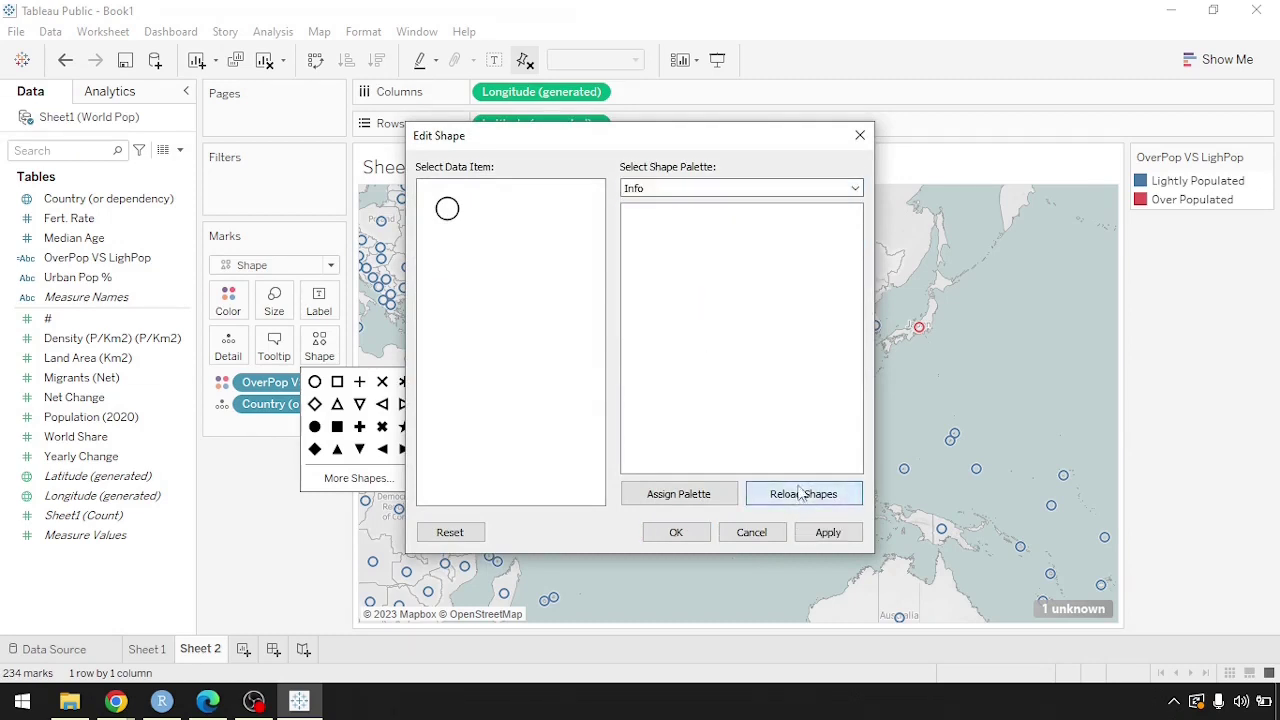
pyautogui.click(667, 192)
pyautogui.click(670, 303)
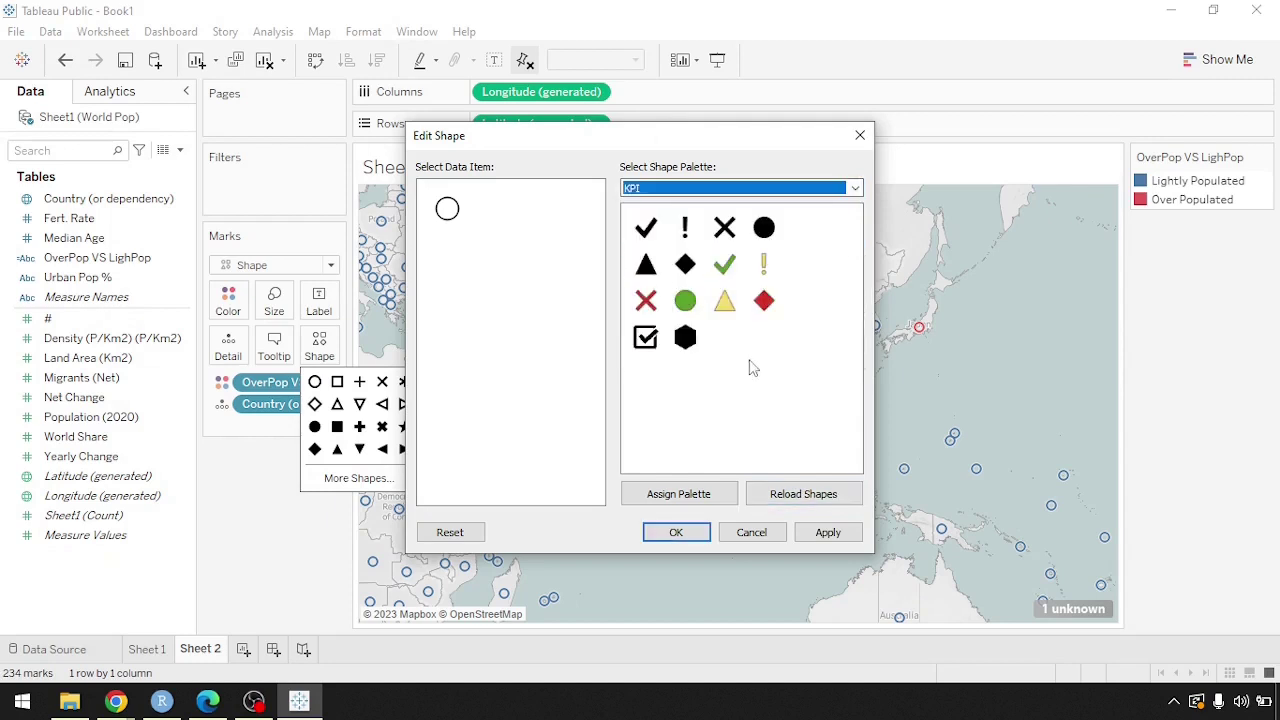
pyautogui.click(645, 338)
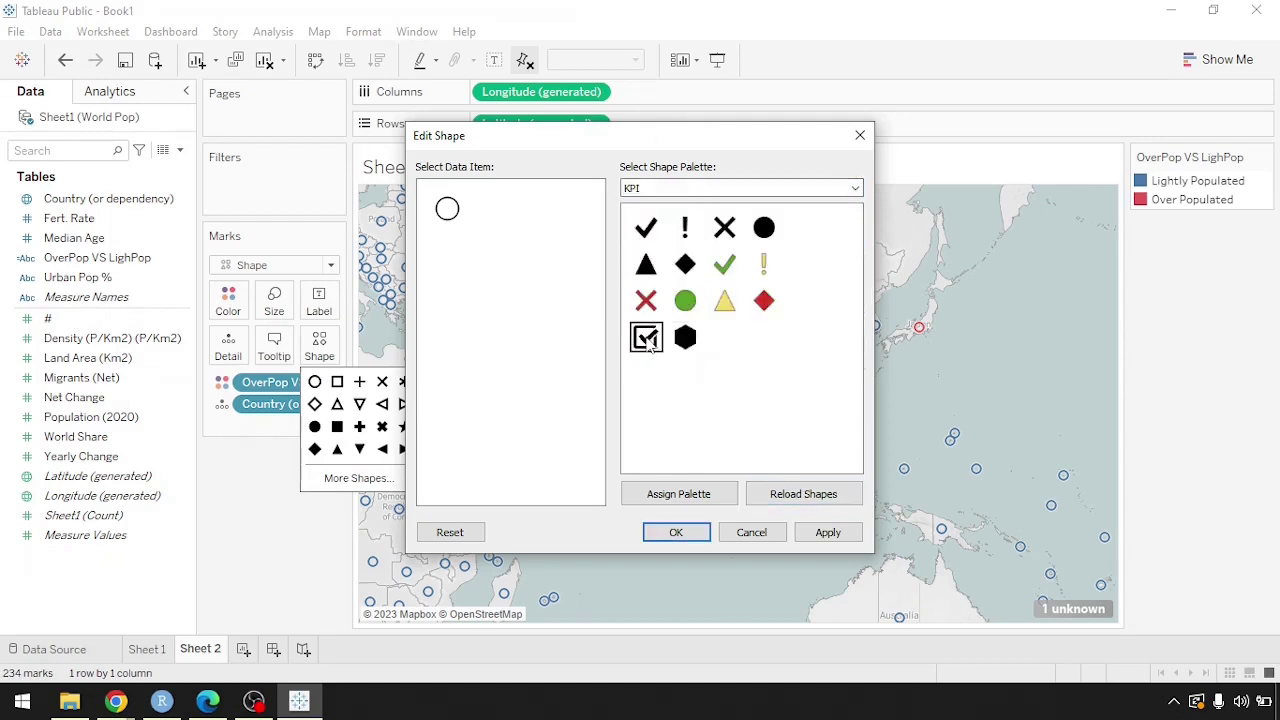
pyautogui.click(826, 532)
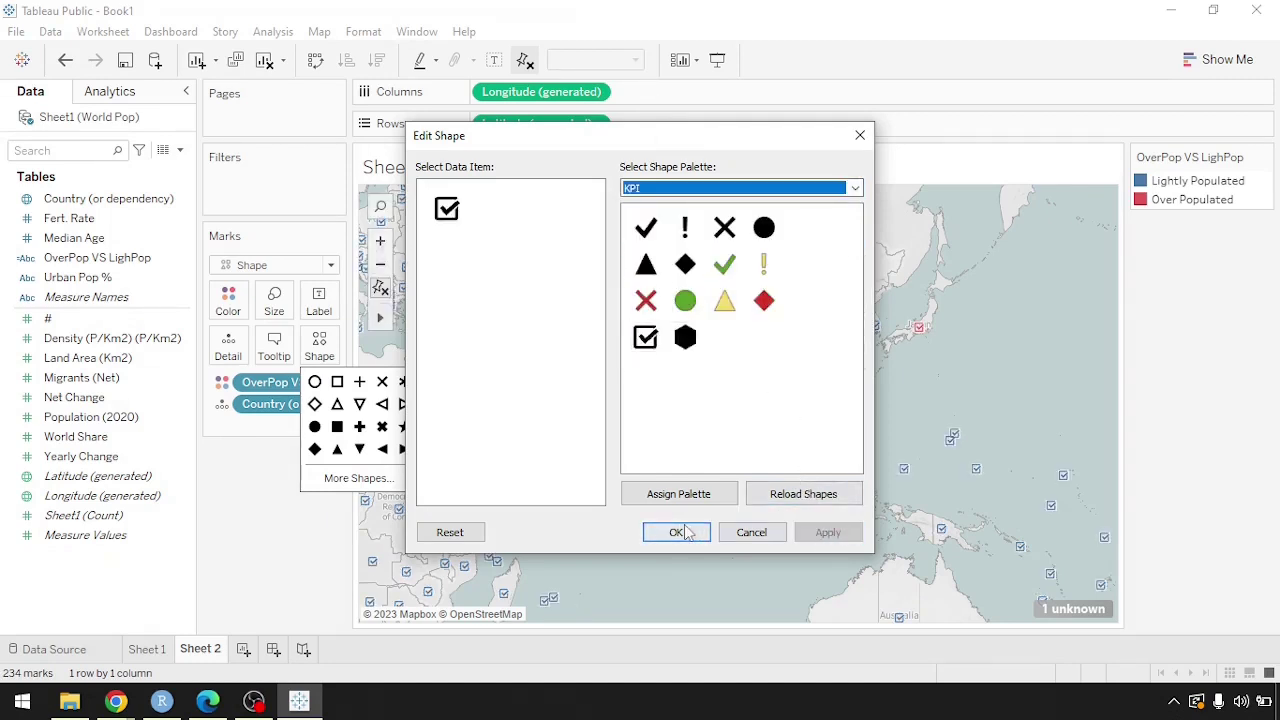
# - Confirm the boxed check mark shape and enlarge the country marks on the map
pyautogui.click(676, 532)
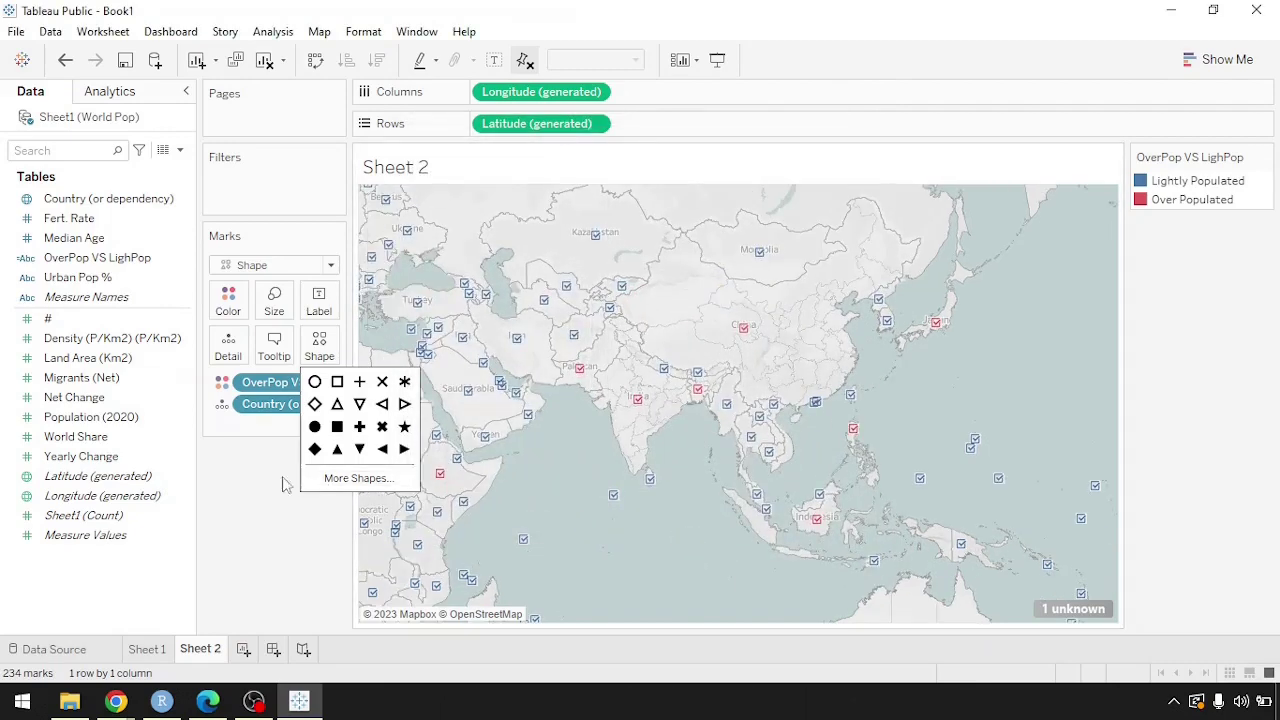
pyautogui.click(657, 371)
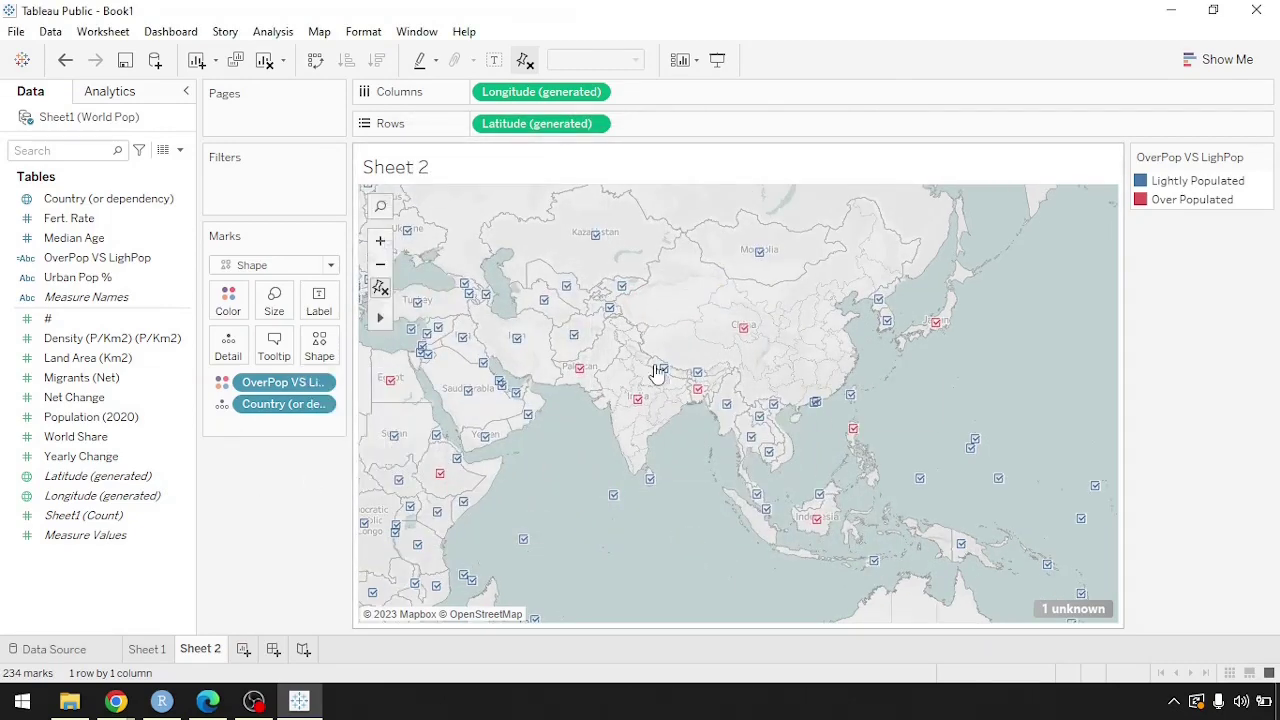
pyautogui.click(274, 300)
pyautogui.moveTo(306, 347); pyautogui.dragTo(343, 347)
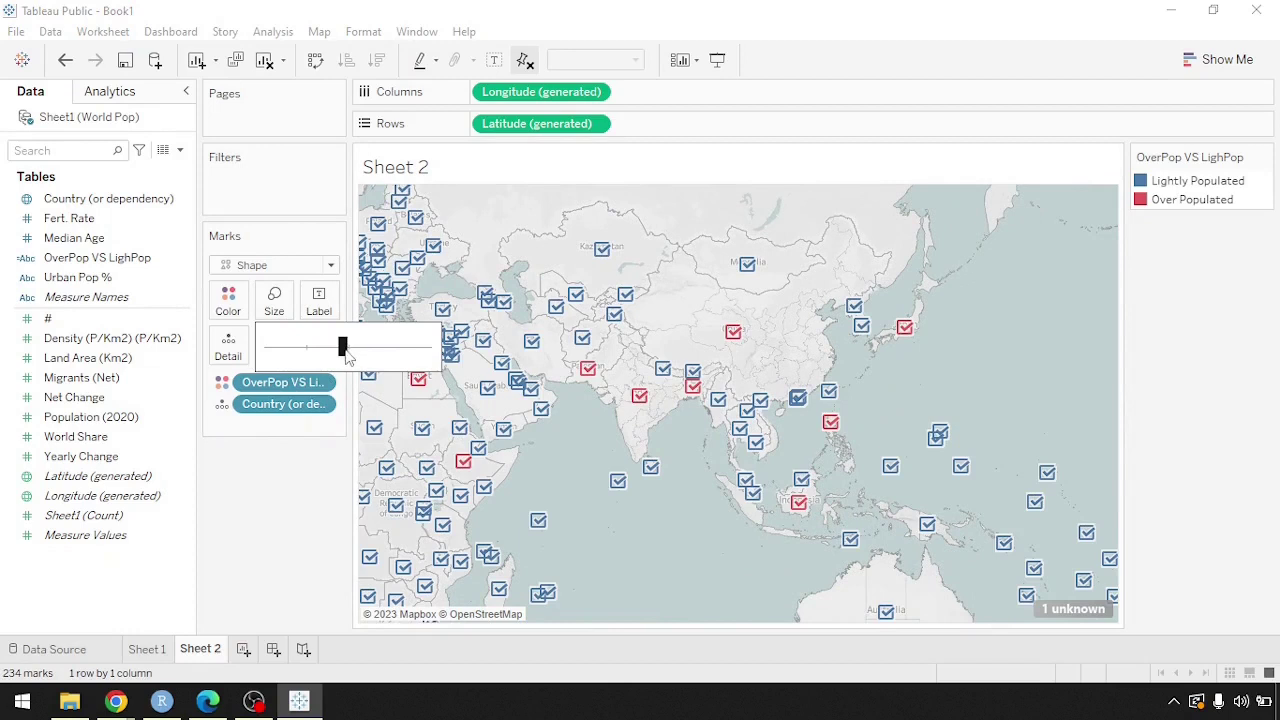
pyautogui.click(684, 512)
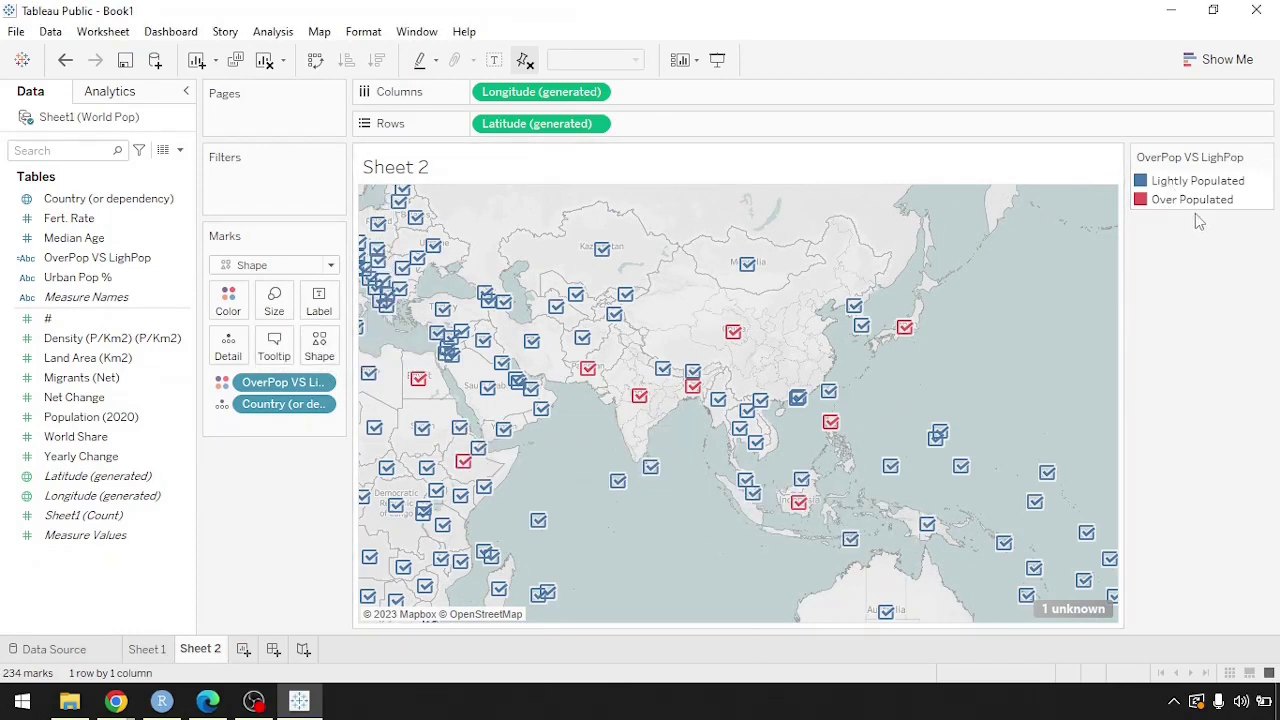
pyautogui.scroll(-2, 453, 406)
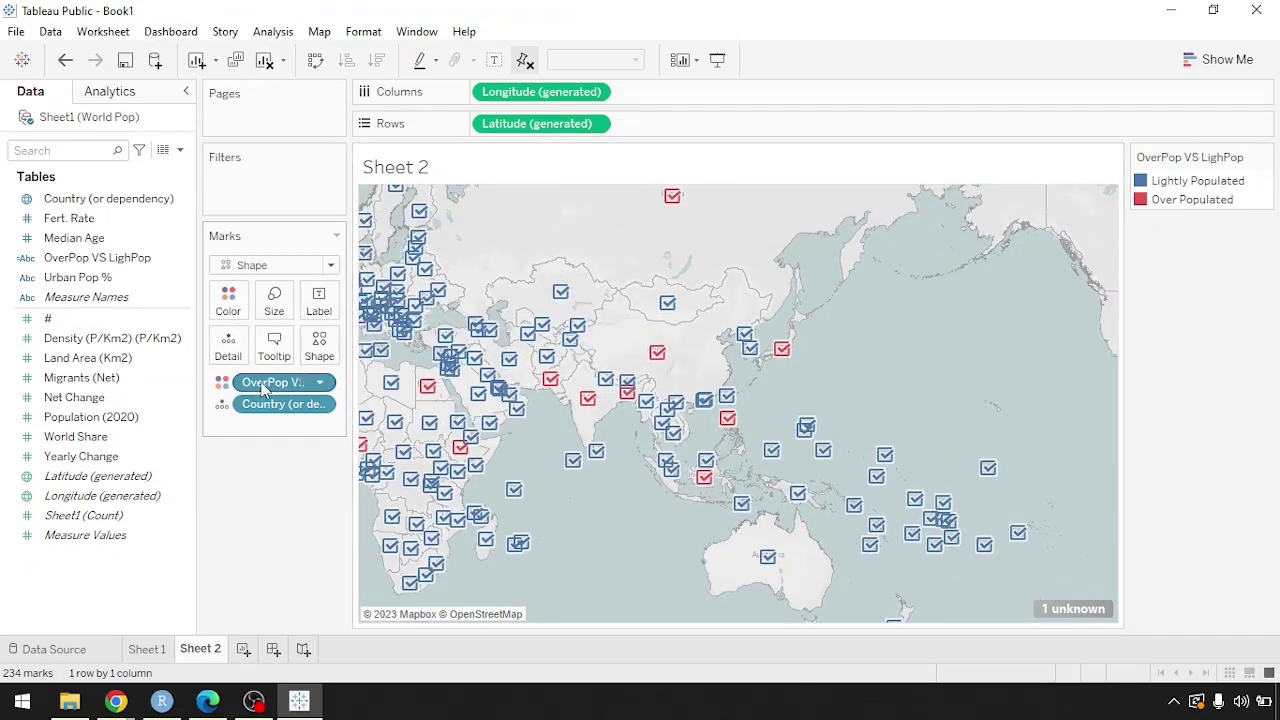
# - Remove OverPop VS LighPop from the marks, change the mark type to Map, and color the filled countries by OverPop VS LighPop again
pyautogui.moveTo(265, 388); pyautogui.dragTo(277, 463)
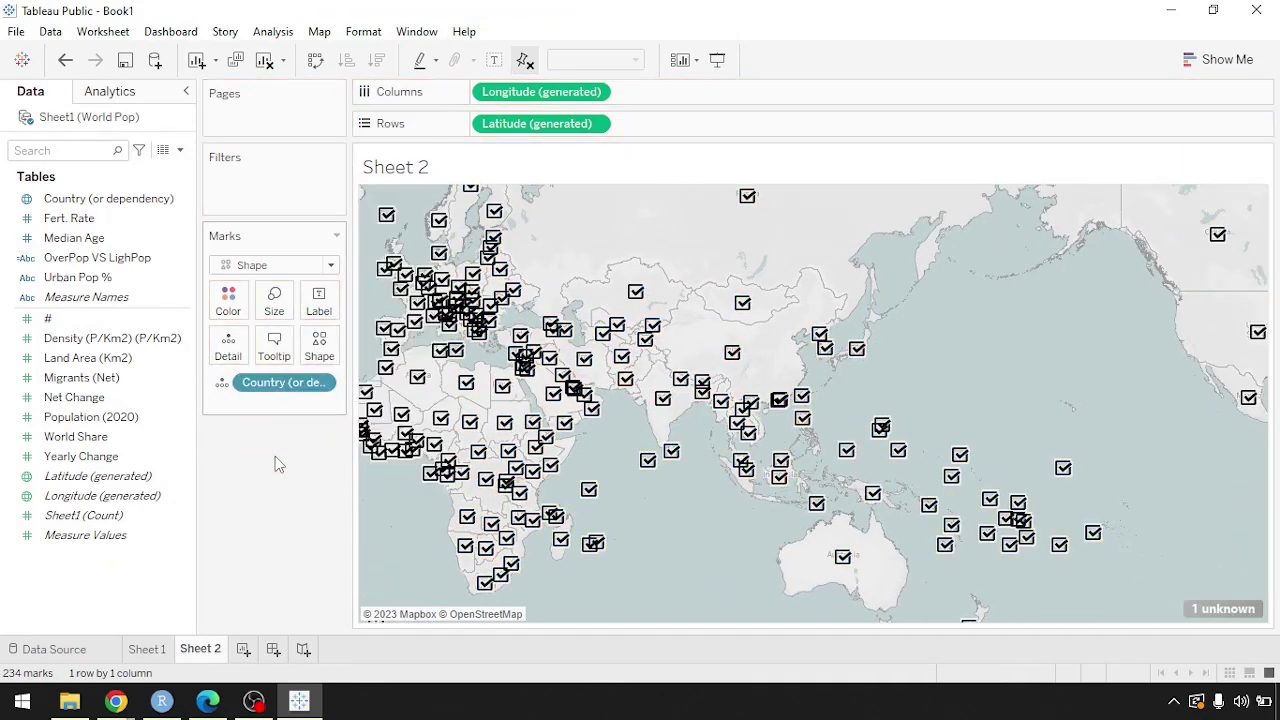
pyautogui.click(316, 265)
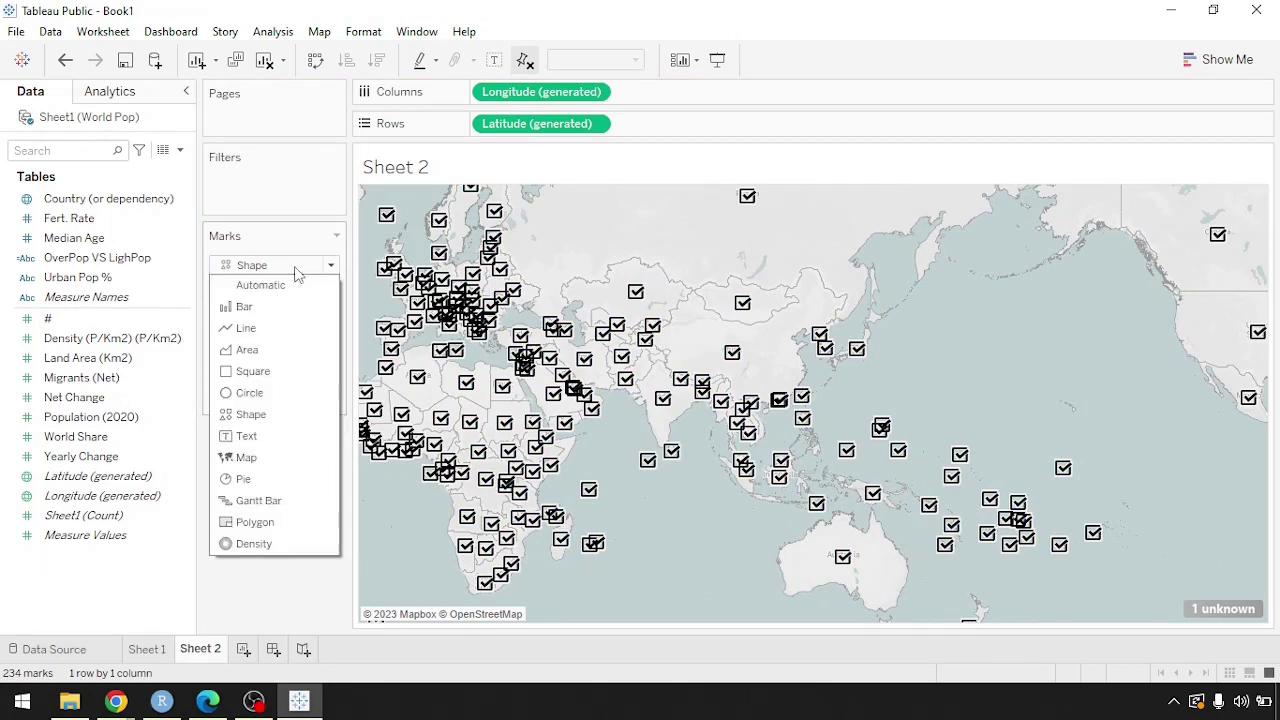
pyautogui.click(250, 457)
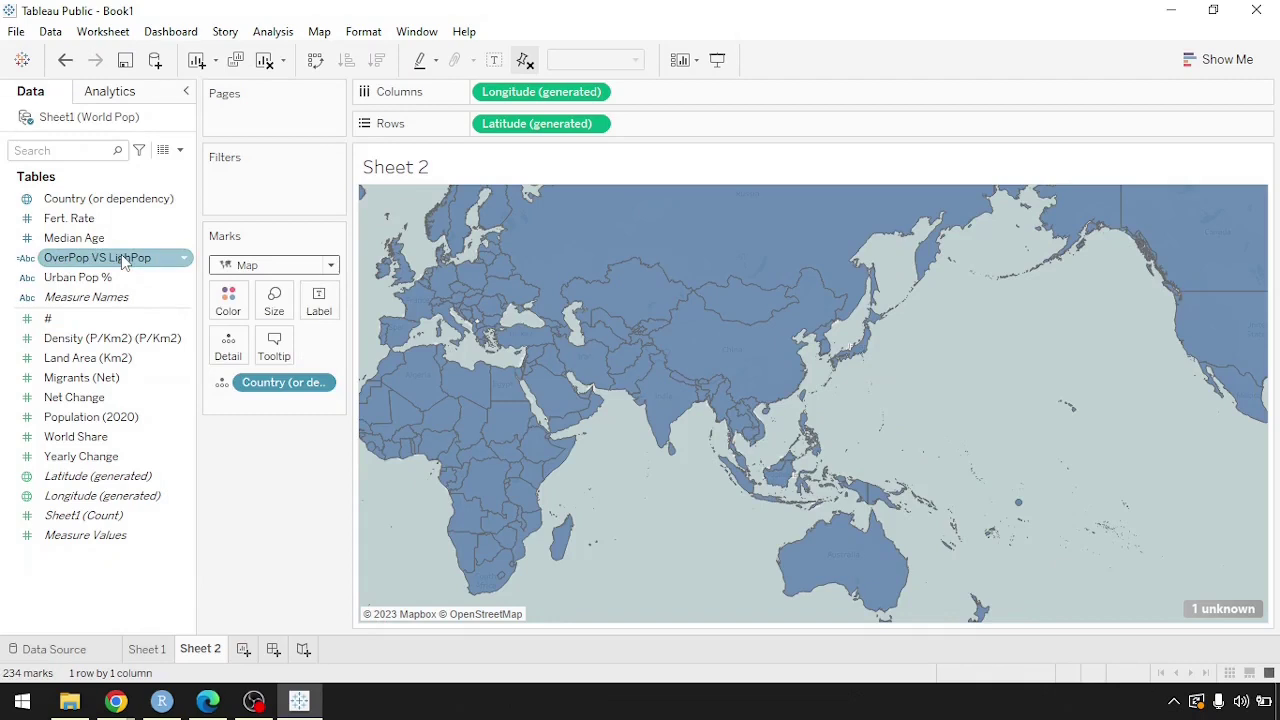
pyautogui.moveTo(123, 260); pyautogui.dragTo(228, 300)
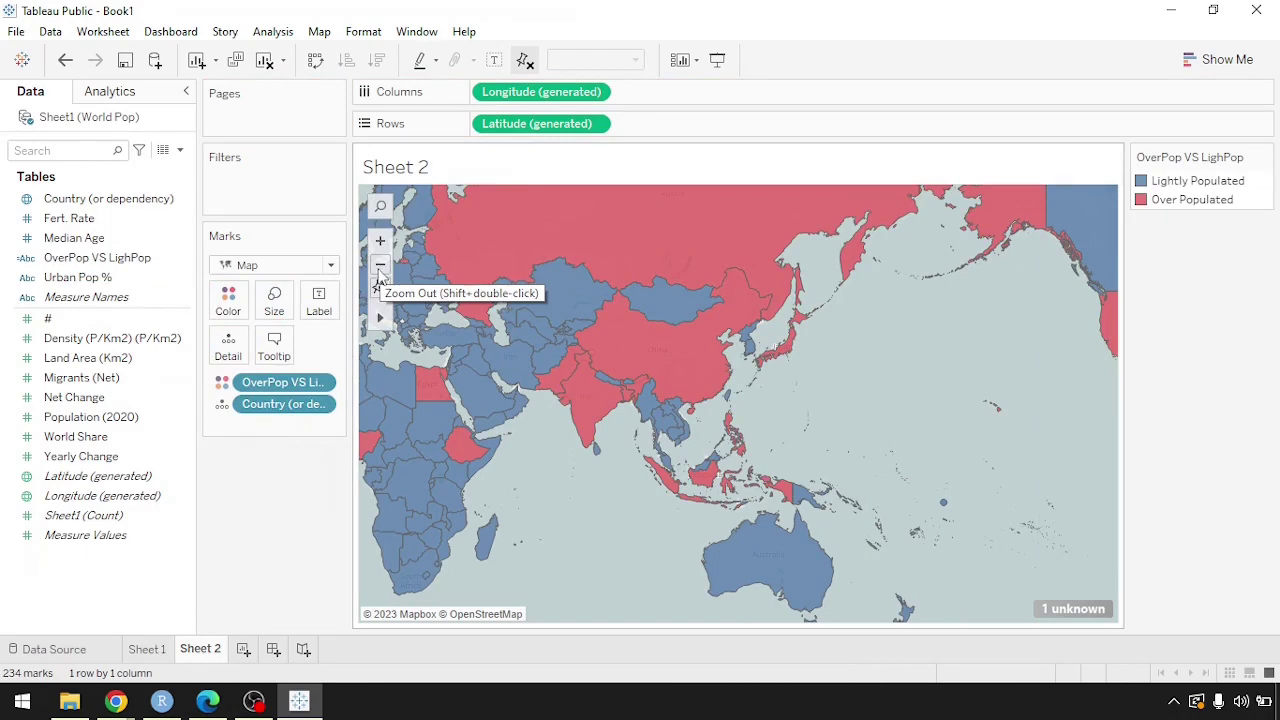
pyautogui.click(380, 266)
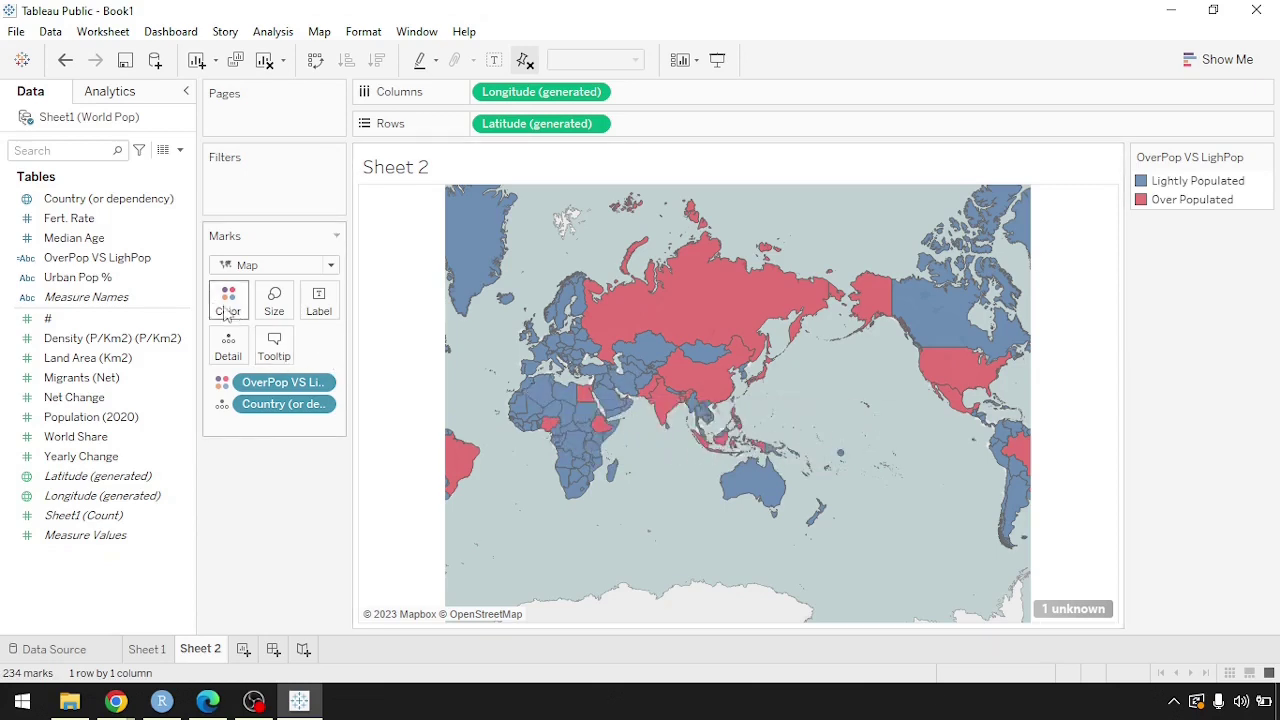
# - Filter the map by OverPop VS LighPop, keeping only the Over Populated countries
pyautogui.click(90, 260)
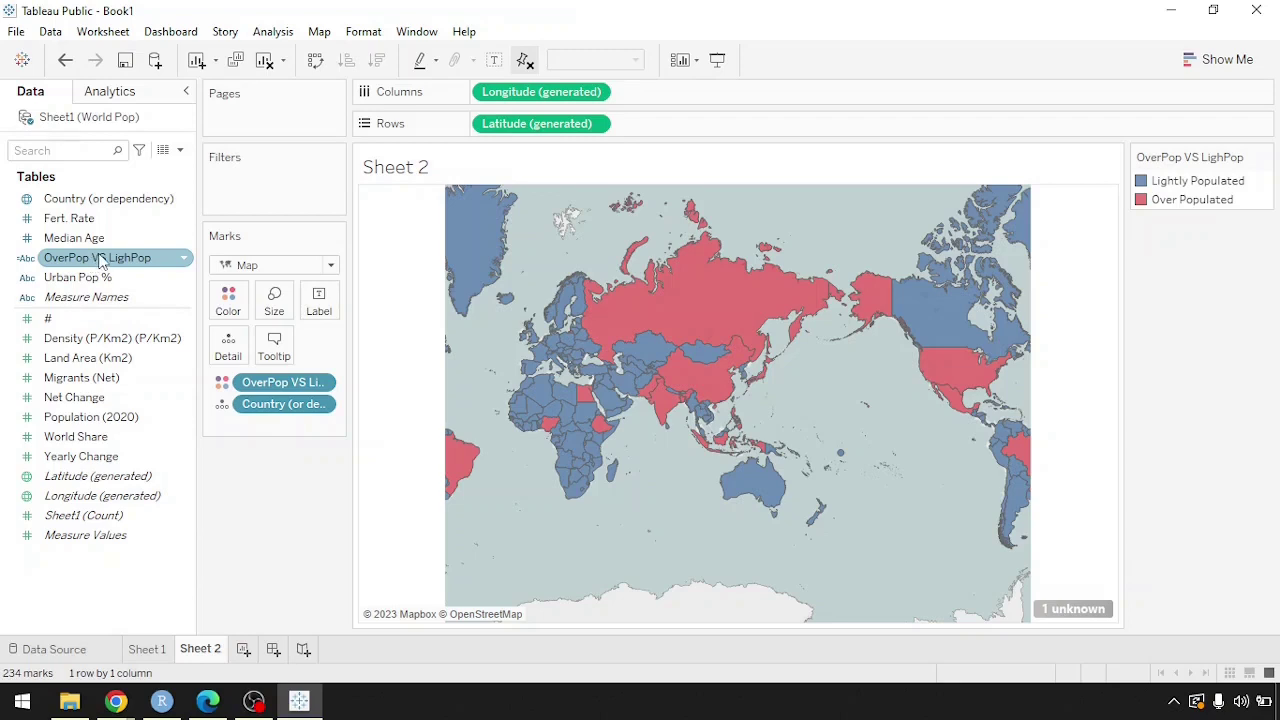
pyautogui.scroll(2, 720, 370)
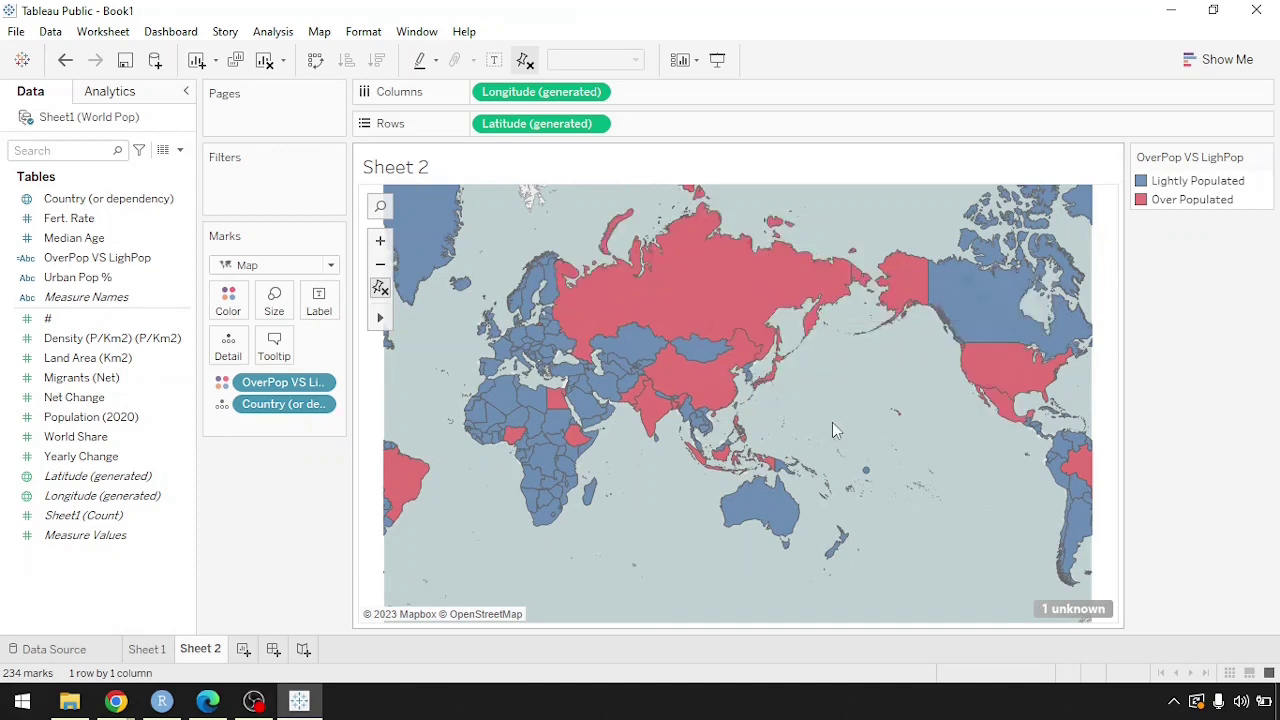
pyautogui.click(112, 262)
pyautogui.click(112, 260)
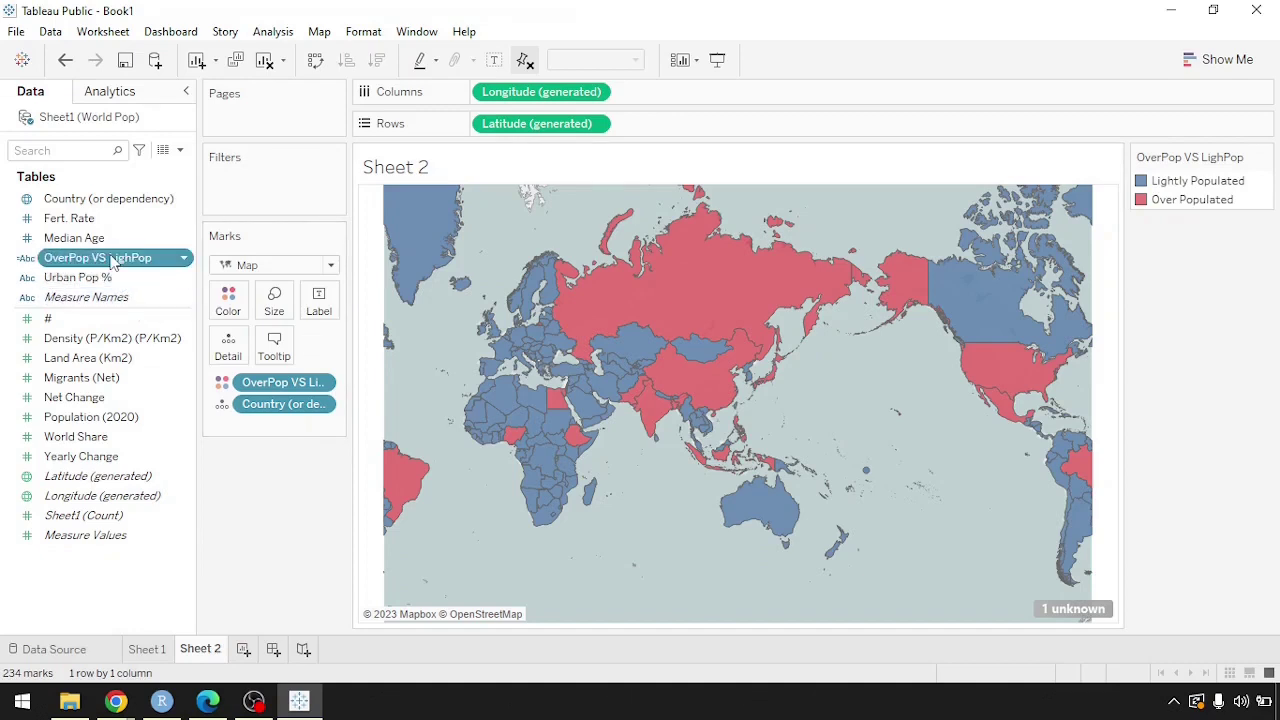
pyautogui.click(245, 200)
pyautogui.moveTo(112, 260); pyautogui.dragTo(260, 197)
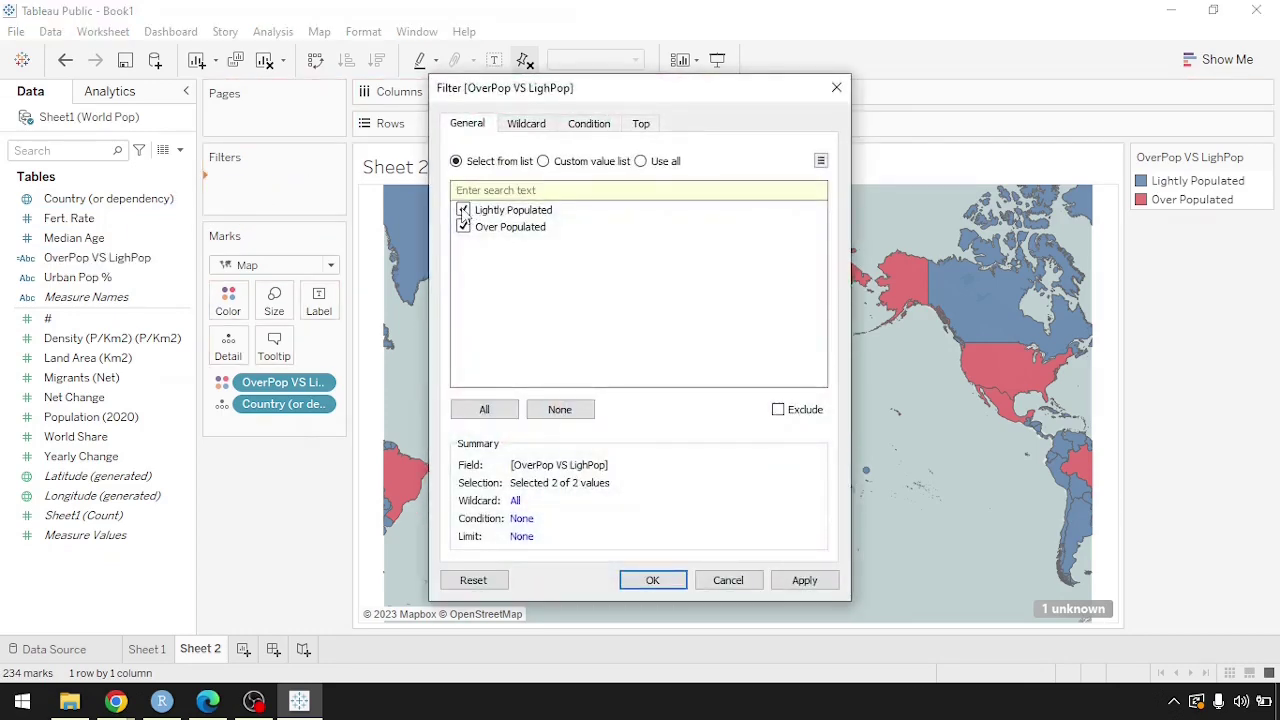
pyautogui.click(463, 227)
pyautogui.click(463, 210)
pyautogui.click(463, 227)
pyautogui.click(805, 580)
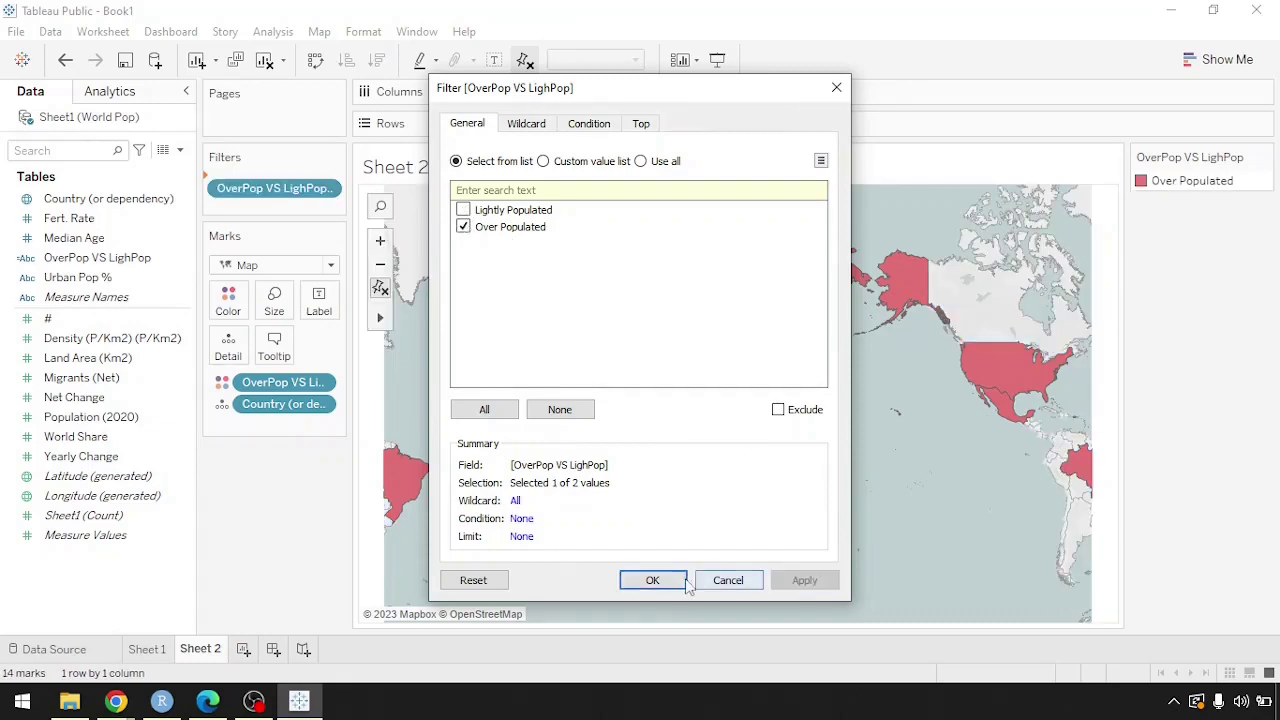
pyautogui.click(652, 580)
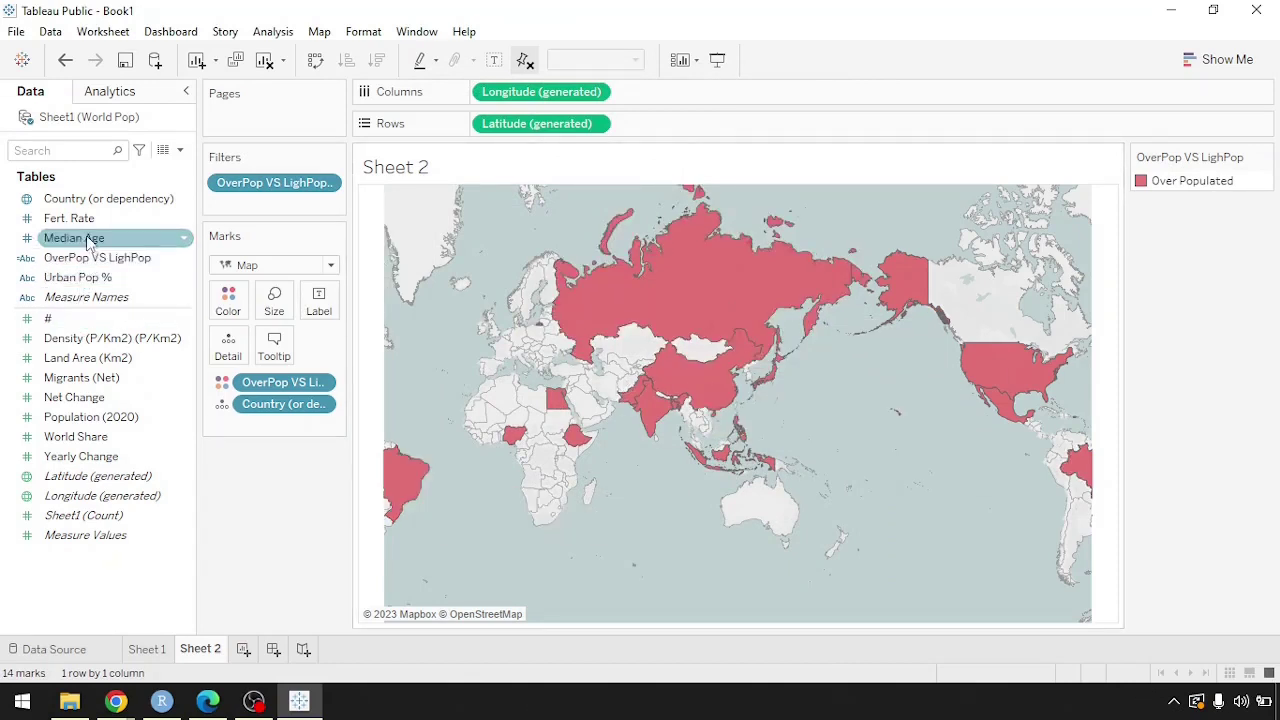
# - Add OverPop VS LighPop to the map's tooltip and switch the filter to keep only Lightly Populated countries
pyautogui.moveTo(80, 262); pyautogui.dragTo(274, 345)
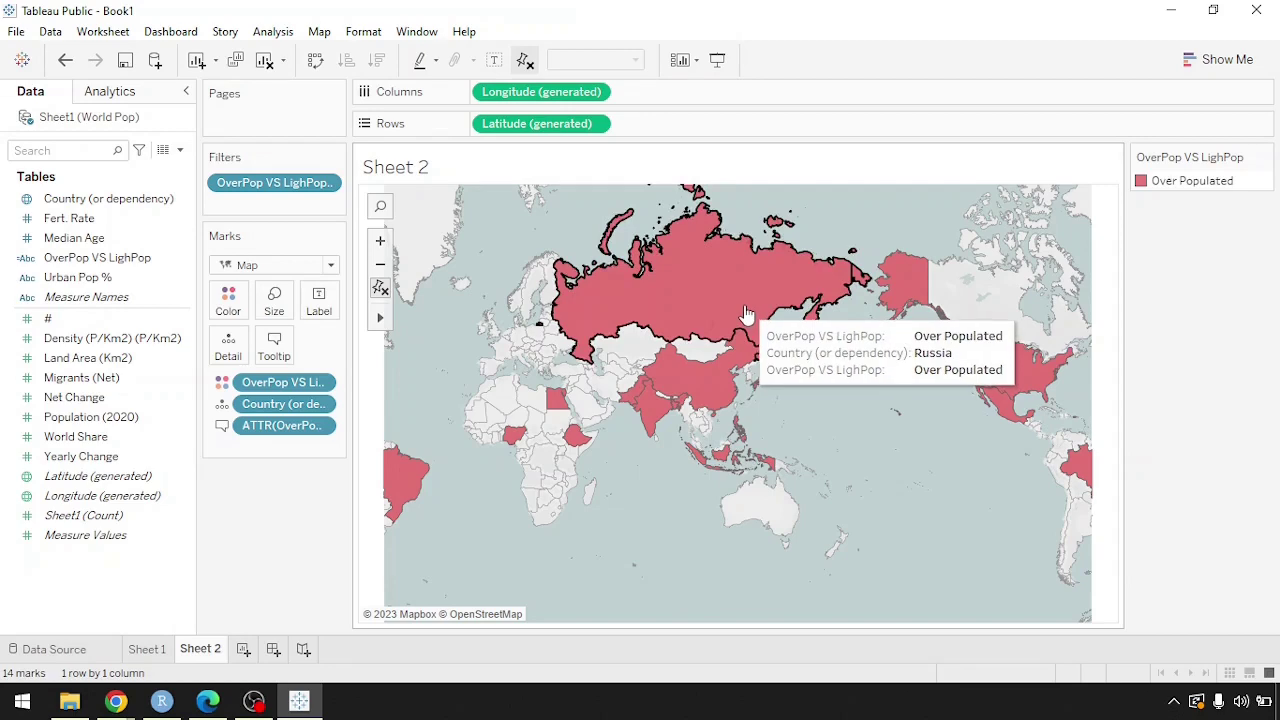
pyautogui.doubleClick(280, 183)
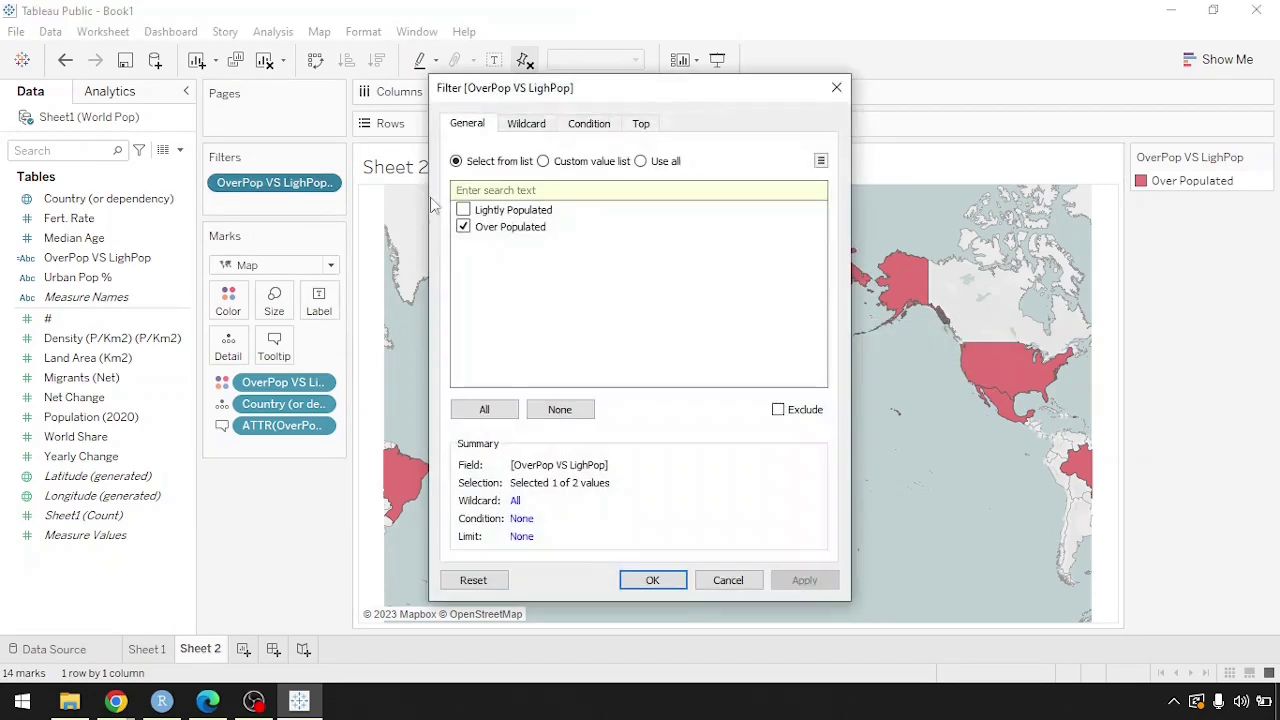
pyautogui.click(463, 227)
pyautogui.click(463, 210)
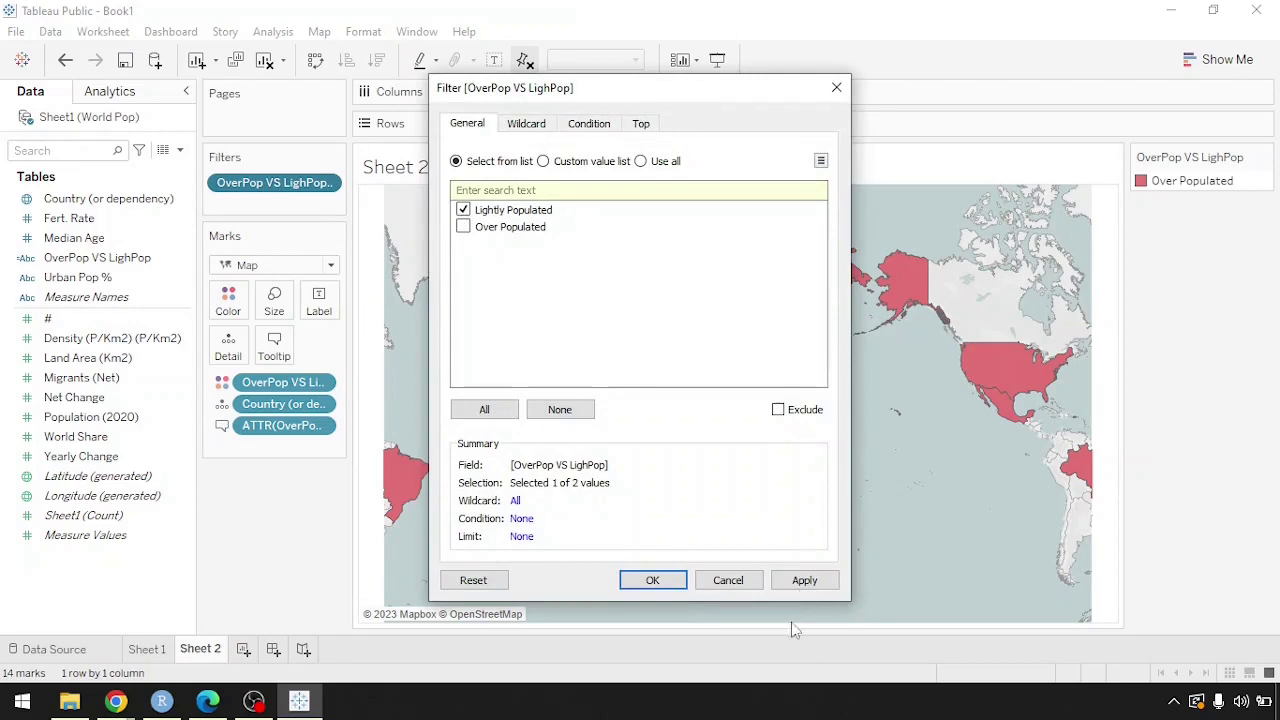
pyautogui.click(798, 581)
pyautogui.click(652, 581)
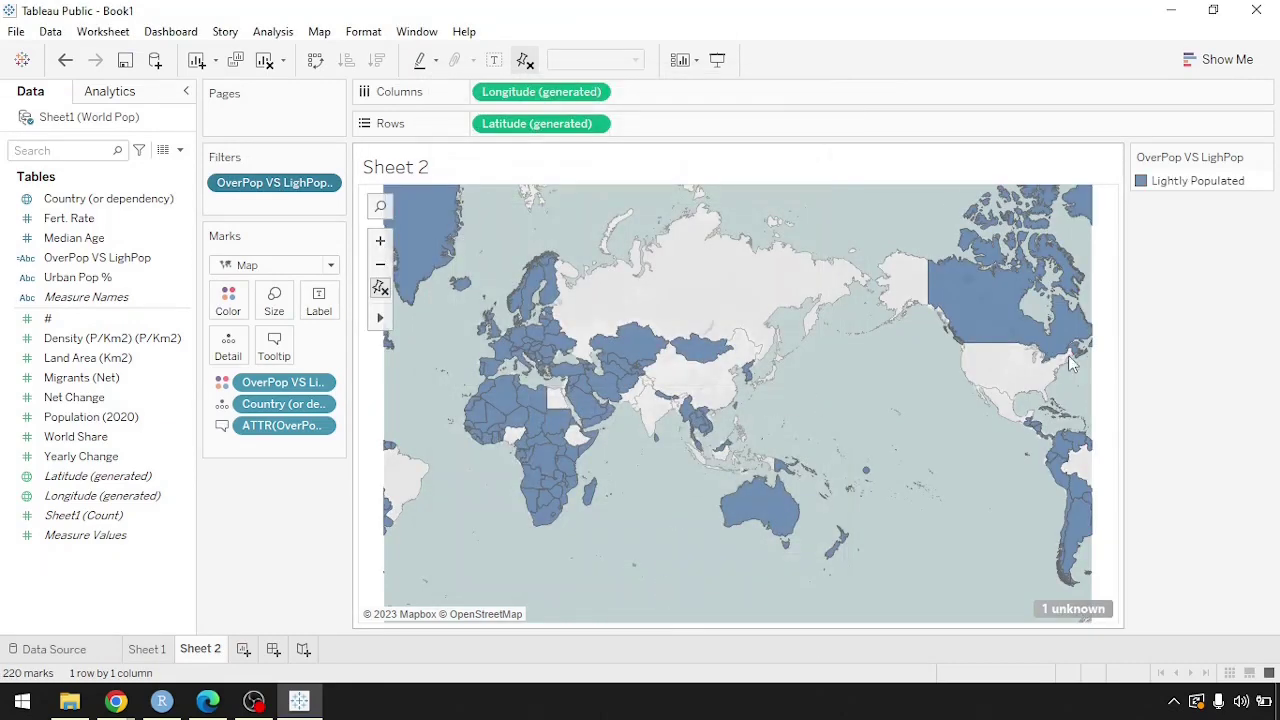